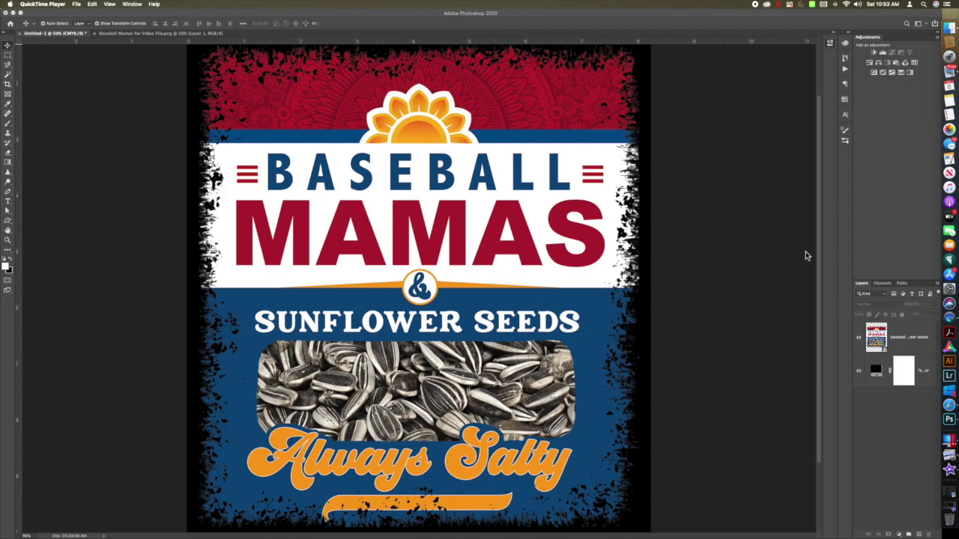
- Duplicate the baseball mamas sunflower seeds layer and name the copy Transparent
{"action": "left_click", "coordinate": [908, 338]}
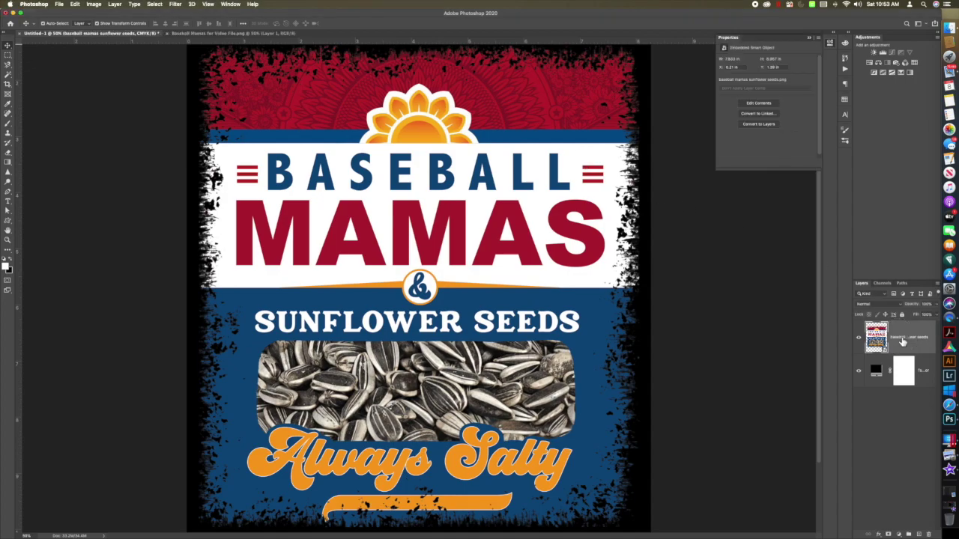
{"action": "right_click", "coordinate": [903, 341]}
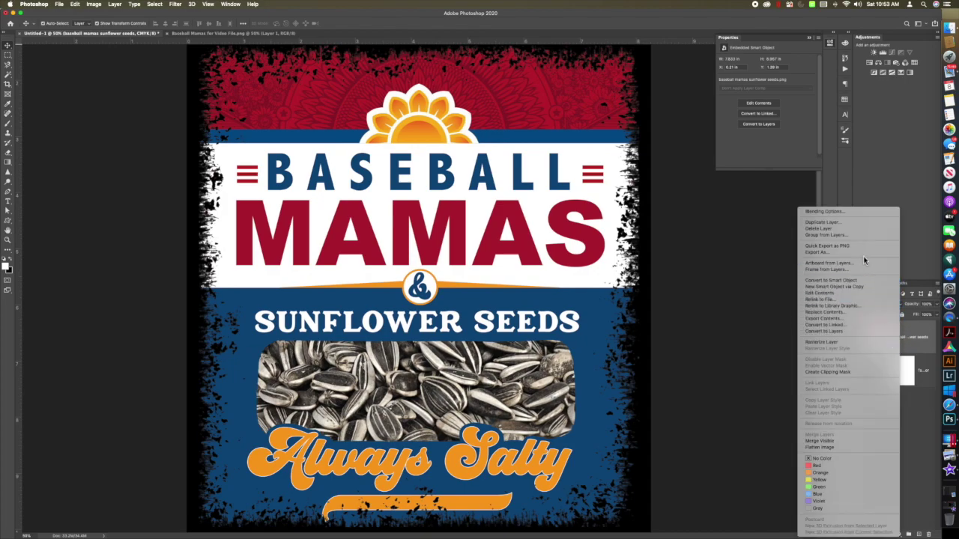
{"action": "left_click", "coordinate": [854, 224]}
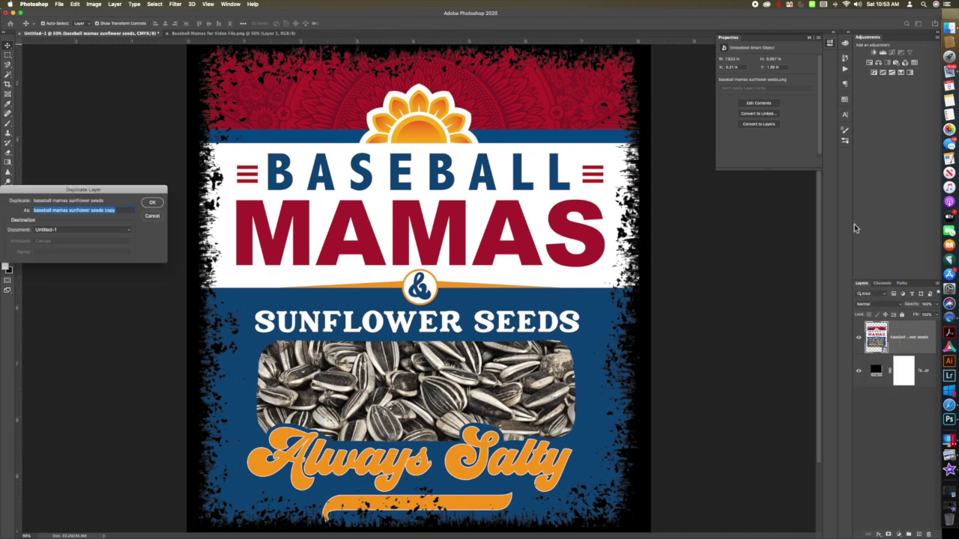
{"action": "type", "text": "Transparent"}
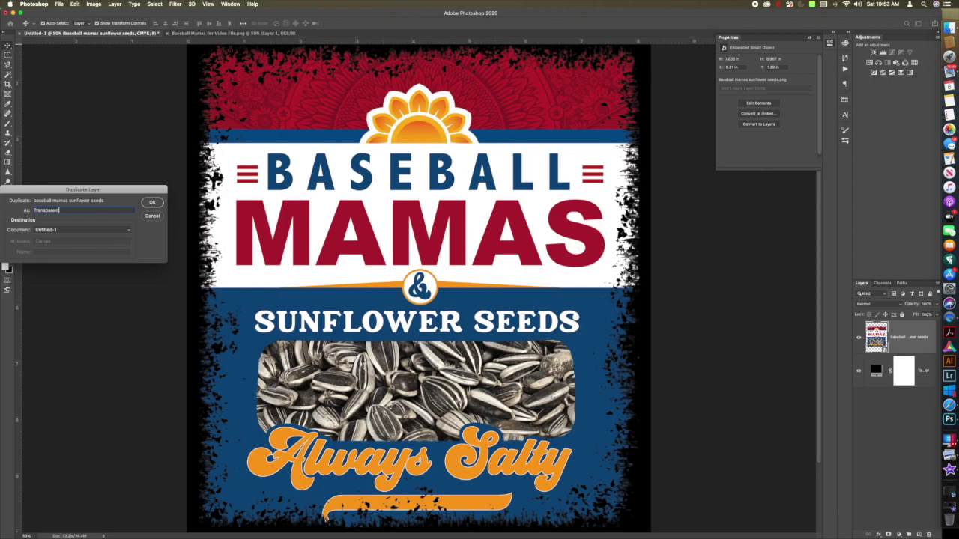
{"action": "key", "text": "Return"}
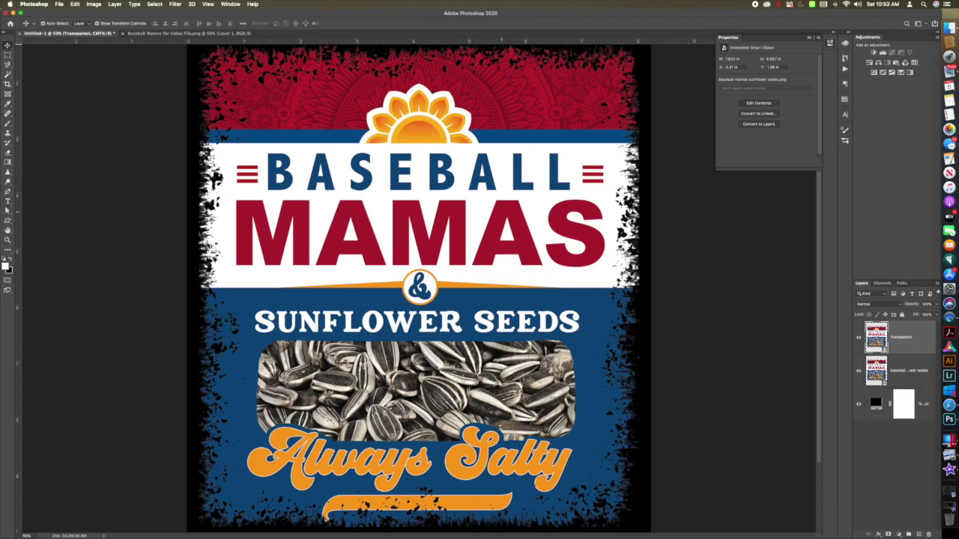
- Hide the original artwork layer and rasterize the Transparent layer
{"action": "left_click", "coordinate": [858, 371]}
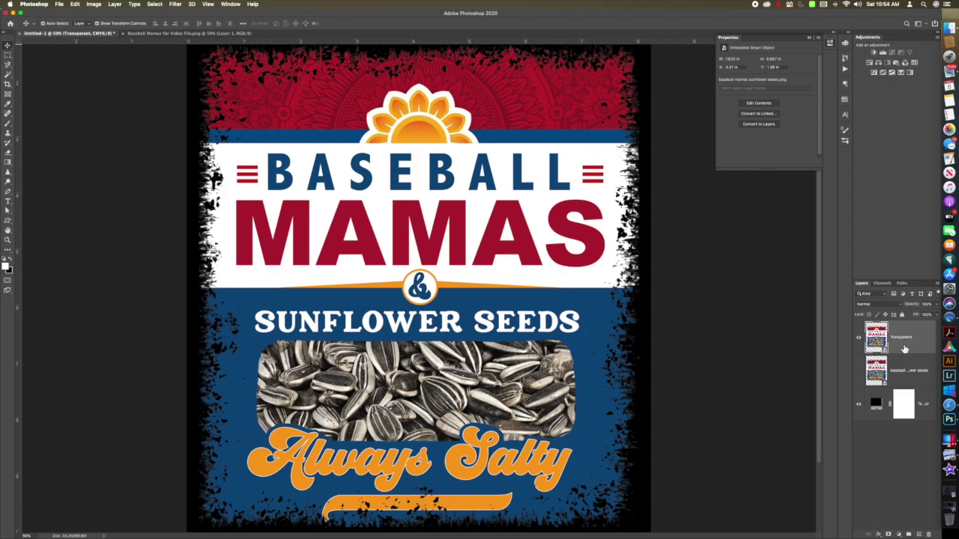
{"action": "right_click", "coordinate": [904, 348]}
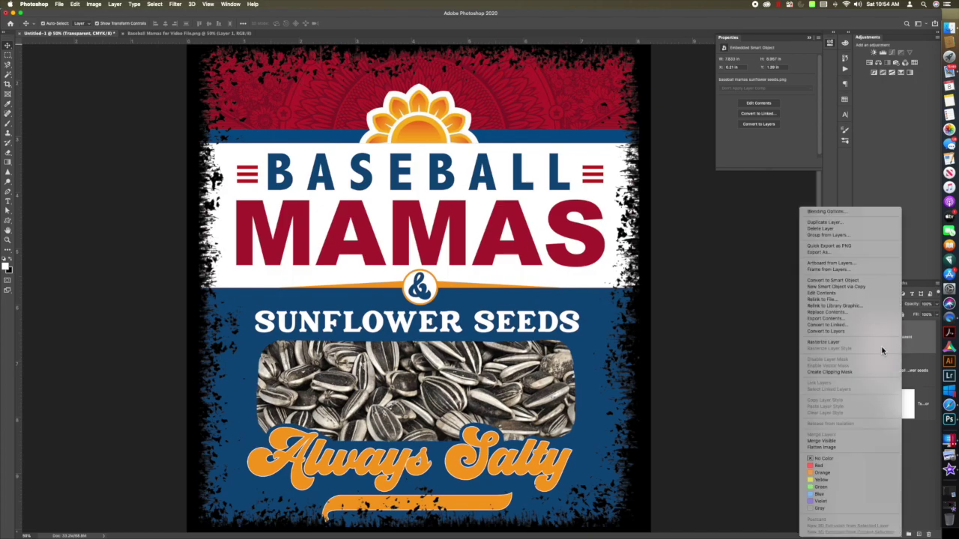
{"action": "left_click", "coordinate": [882, 346]}
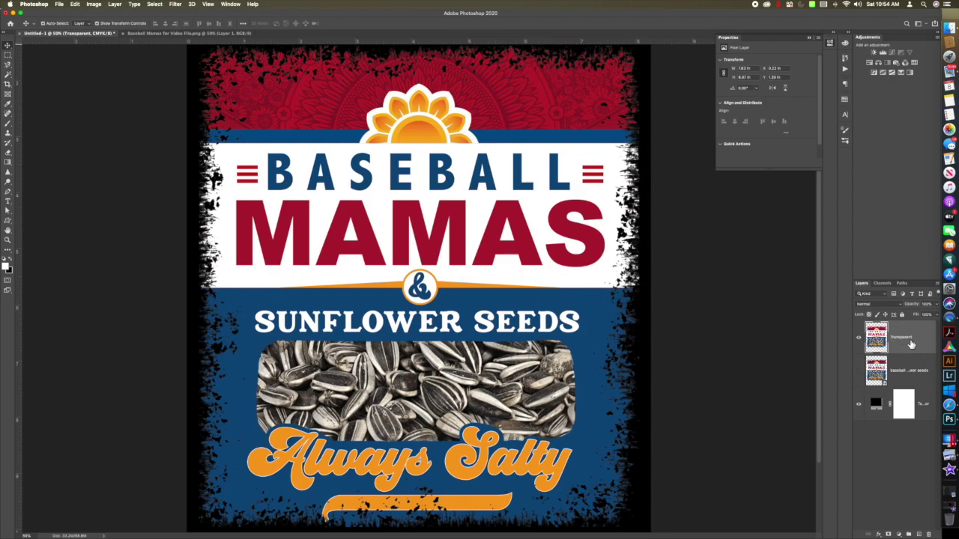
- Duplicate the Transparent layer and name the copy Opaque
{"action": "right_click", "coordinate": [911, 344]}
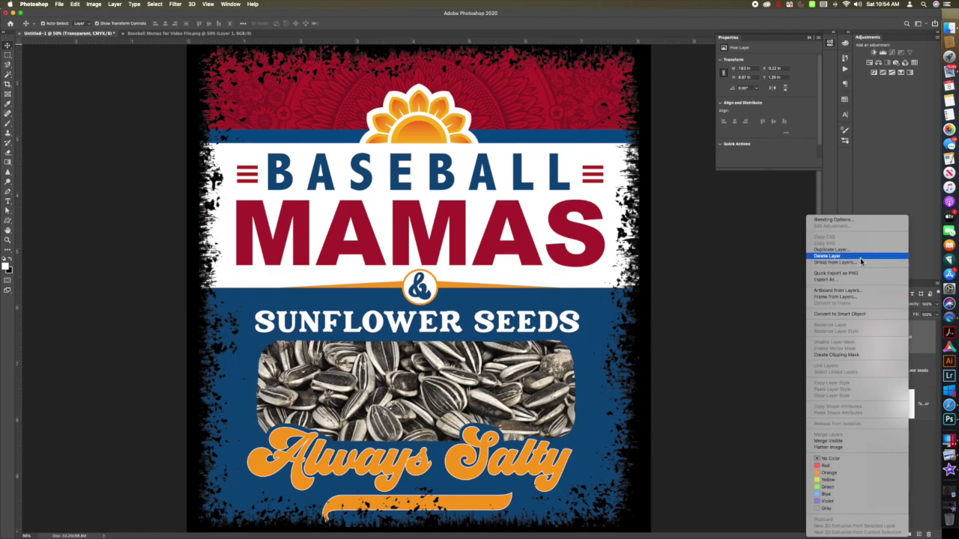
{"action": "left_click", "coordinate": [832, 250]}
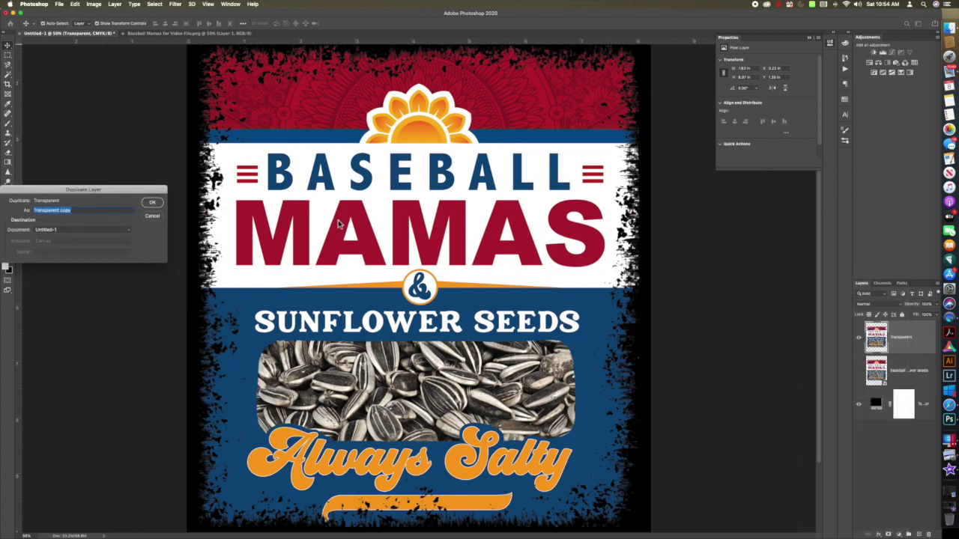
{"action": "type", "text": "Opaque"}
{"action": "scroll", "coordinate": [419, 285], "scroll_direction": "down", "scroll_amount": 2}
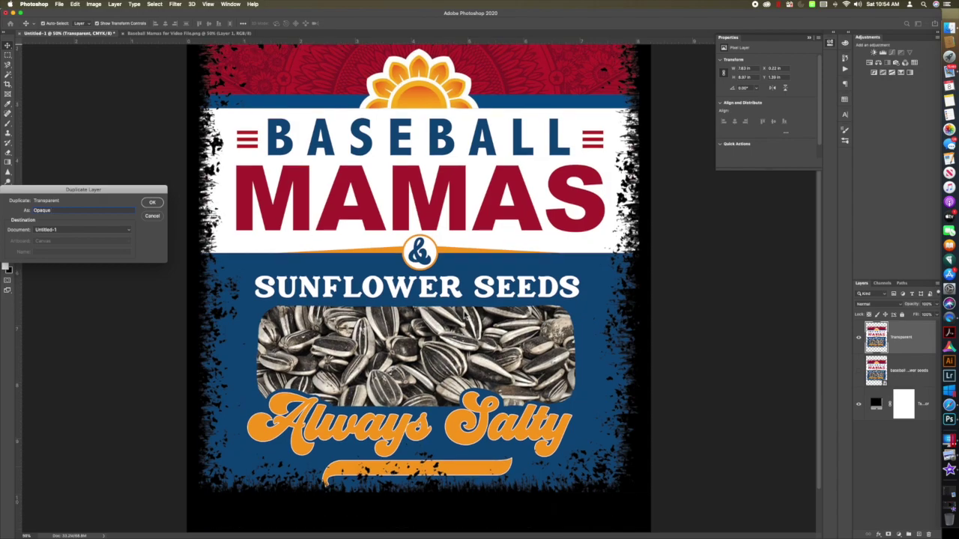
{"action": "left_click", "coordinate": [153, 203]}
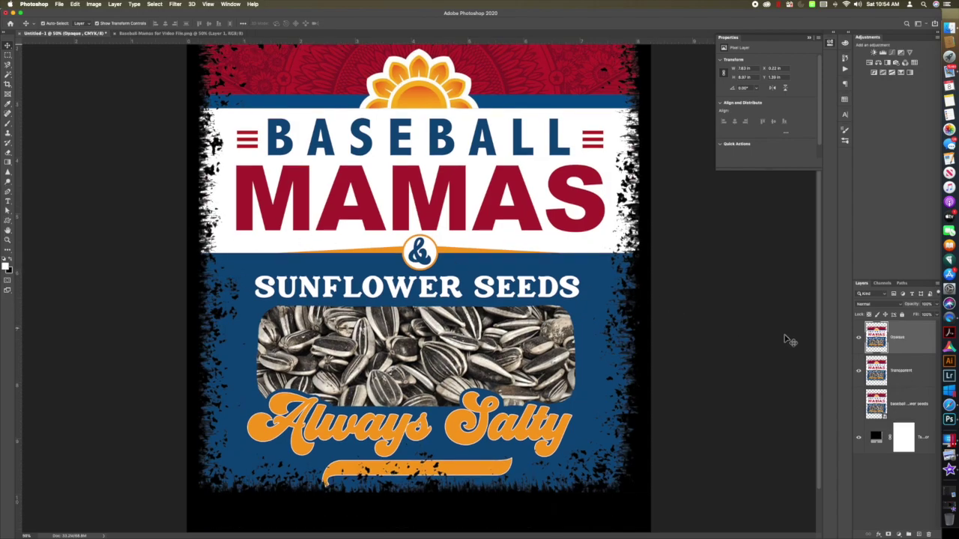
- Hide the Opaque layer and lower the Transparent layer's opacity to 83%
{"action": "left_click", "coordinate": [905, 379]}
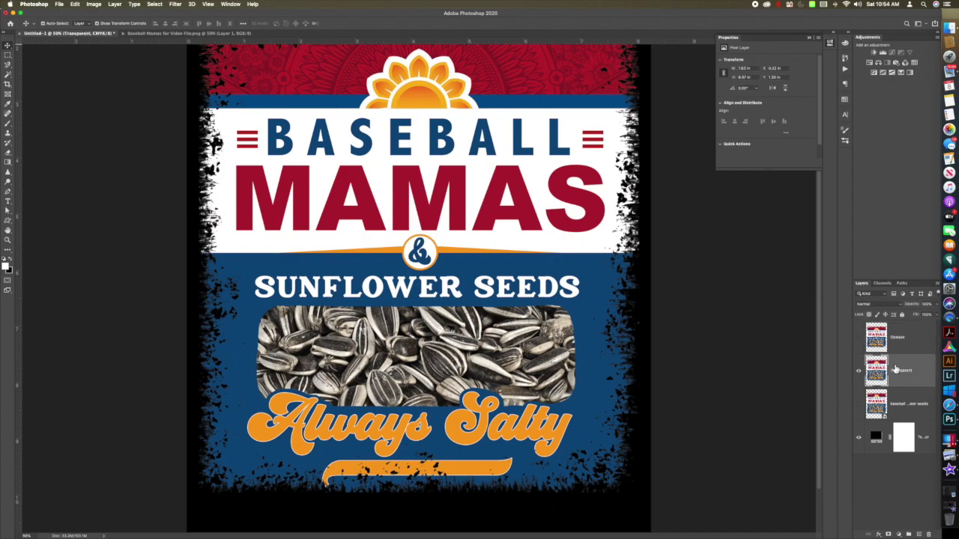
{"action": "scroll", "coordinate": [709, 322], "scroll_direction": "up", "scroll_amount": 2}
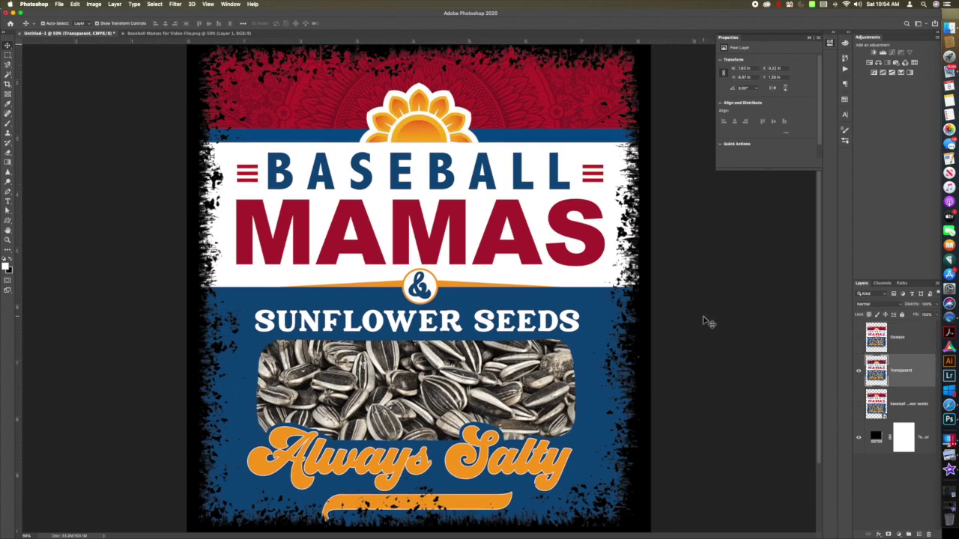
{"action": "left_click", "coordinate": [937, 305]}
{"action": "left_click_drag", "start_coordinate": [934, 316], "coordinate": [932, 316]}
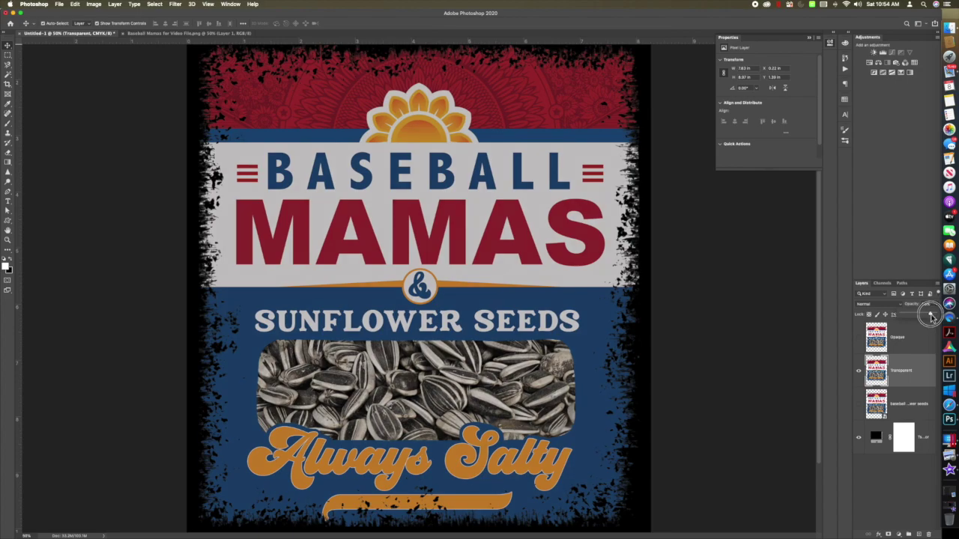
{"action": "left_click", "coordinate": [903, 367]}
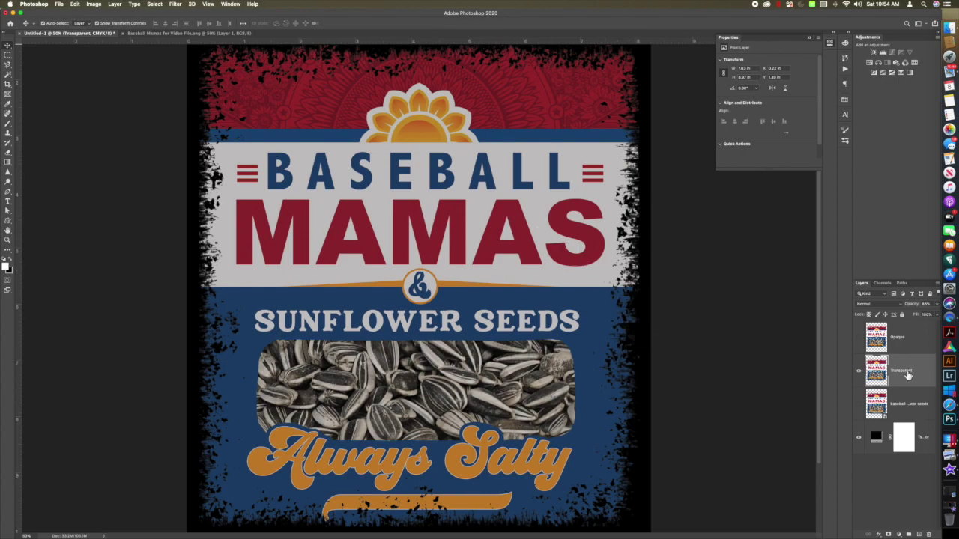
- Mask out the black areas between the sunflower seeds on the Transparent layer by filling a Magic Wand selection with black on a new layer mask
{"action": "left_click", "coordinate": [889, 534]}
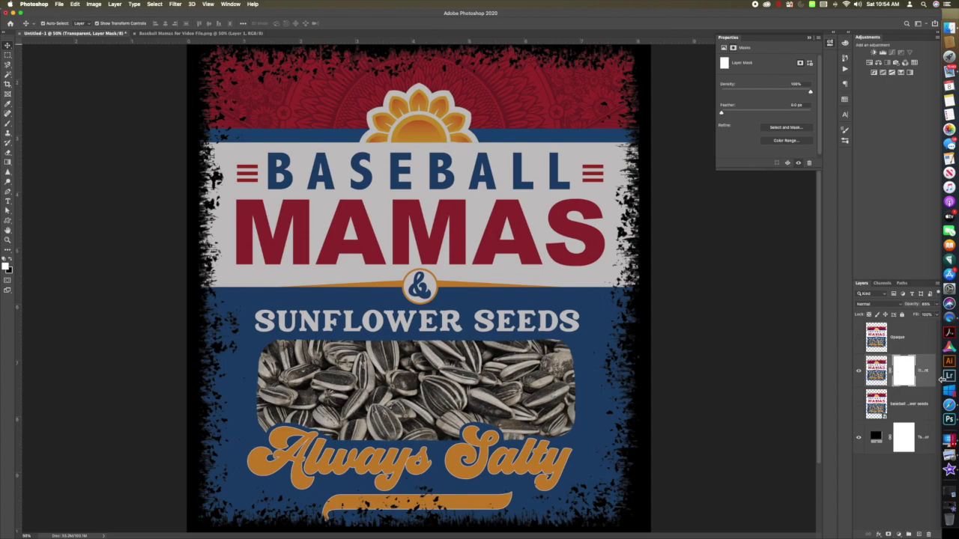
{"action": "left_click", "coordinate": [9, 77]}
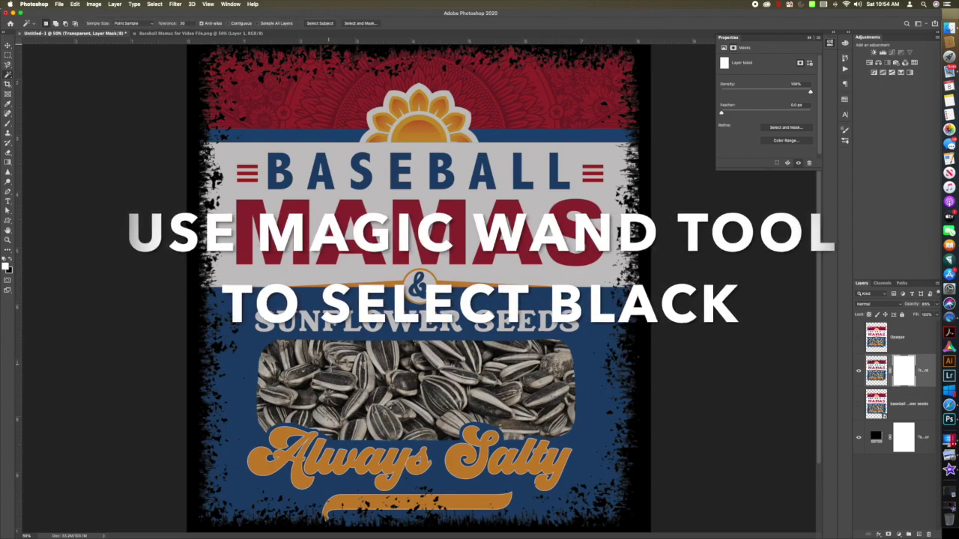
{"action": "left_click", "coordinate": [334, 372]}
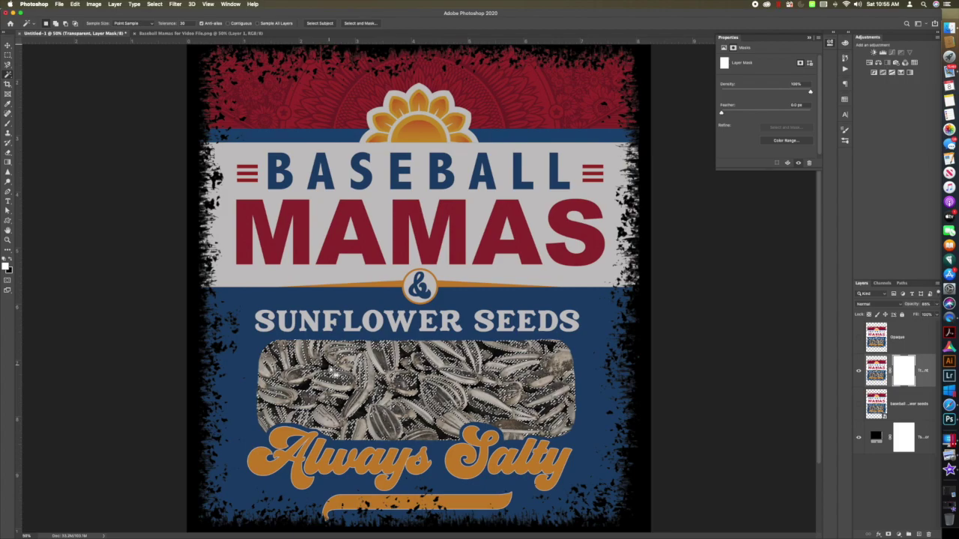
{"action": "left_click", "coordinate": [75, 4]}
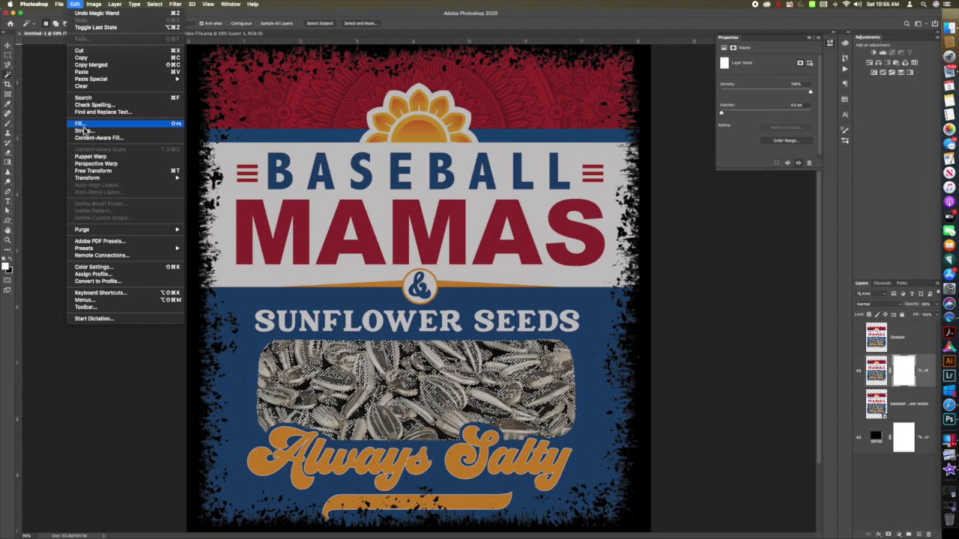
{"action": "left_click", "coordinate": [147, 126]}
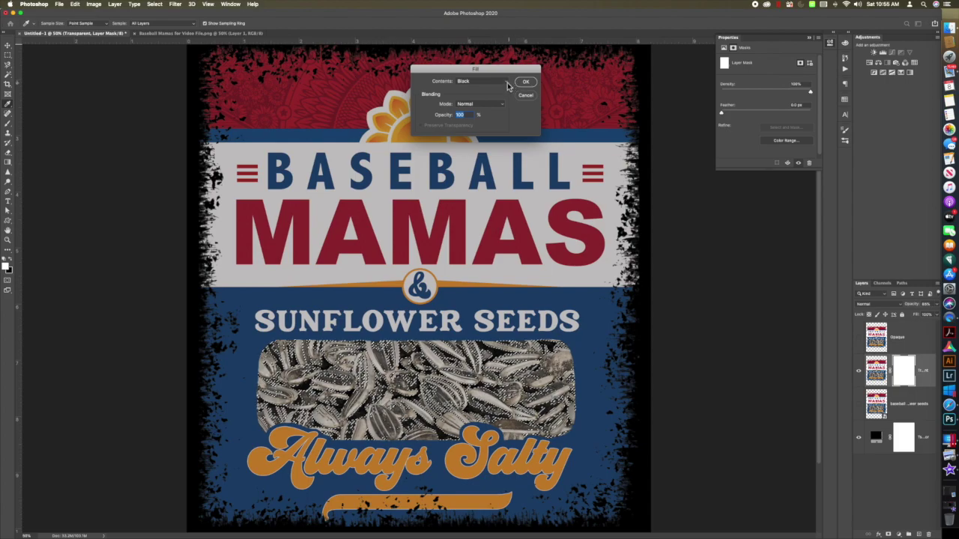
{"action": "left_click", "coordinate": [486, 81]}
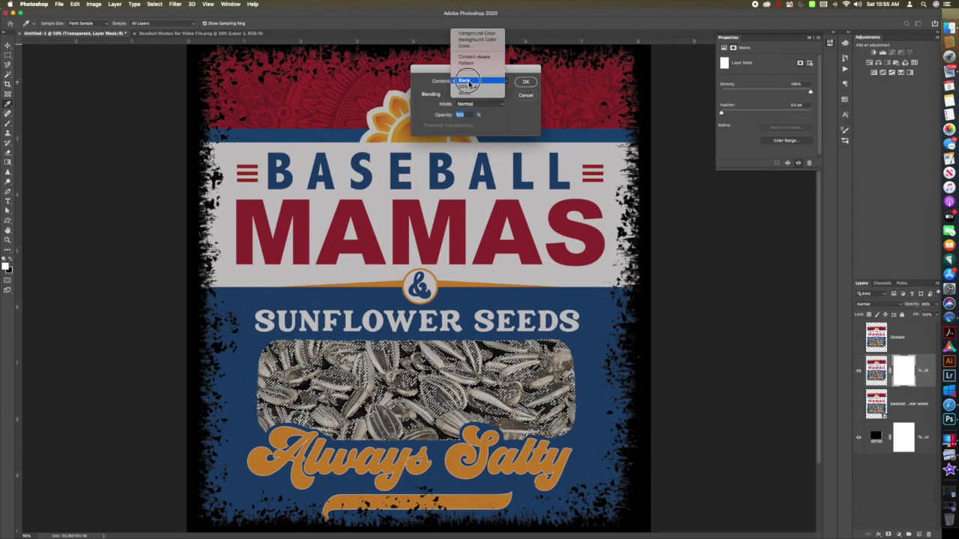
{"action": "left_click", "coordinate": [468, 81]}
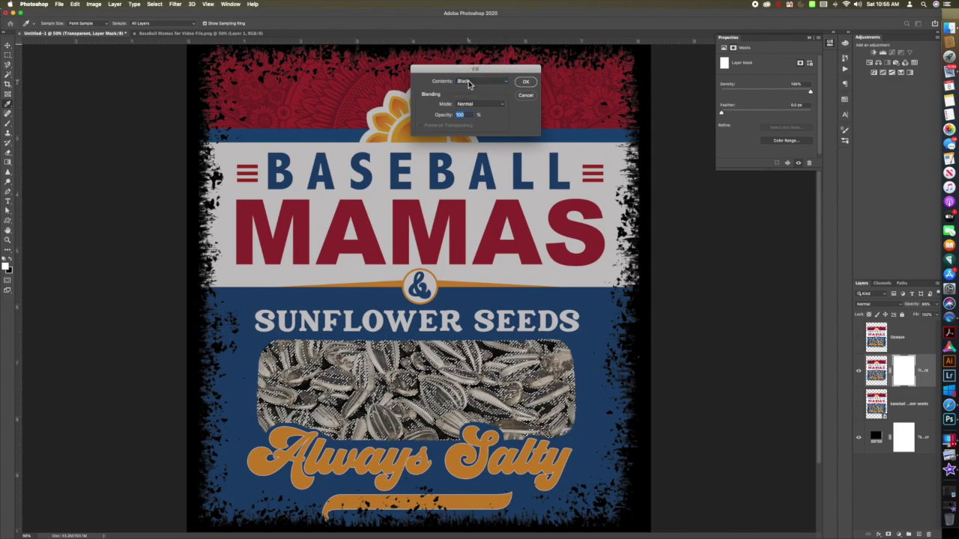
{"action": "left_click", "coordinate": [528, 82]}
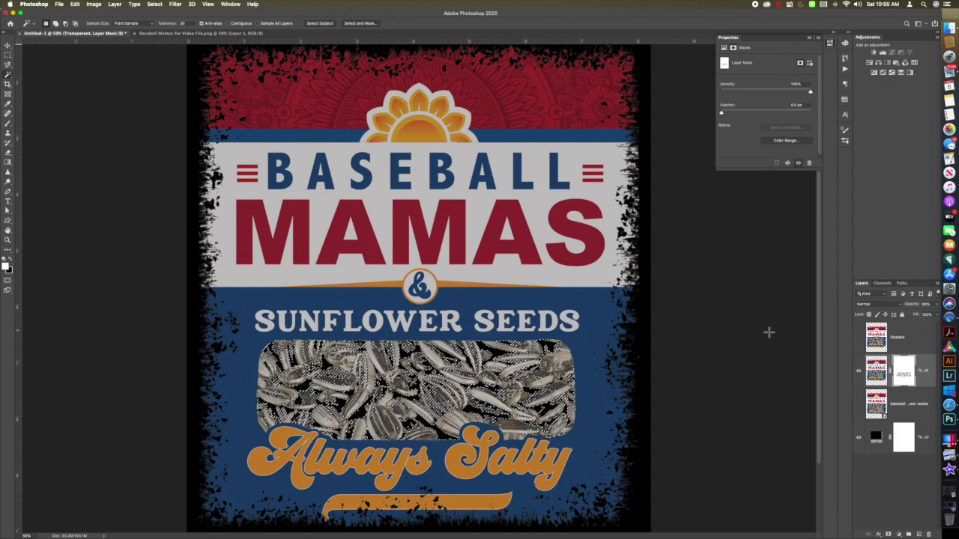
{"action": "key", "text": "super+d"}
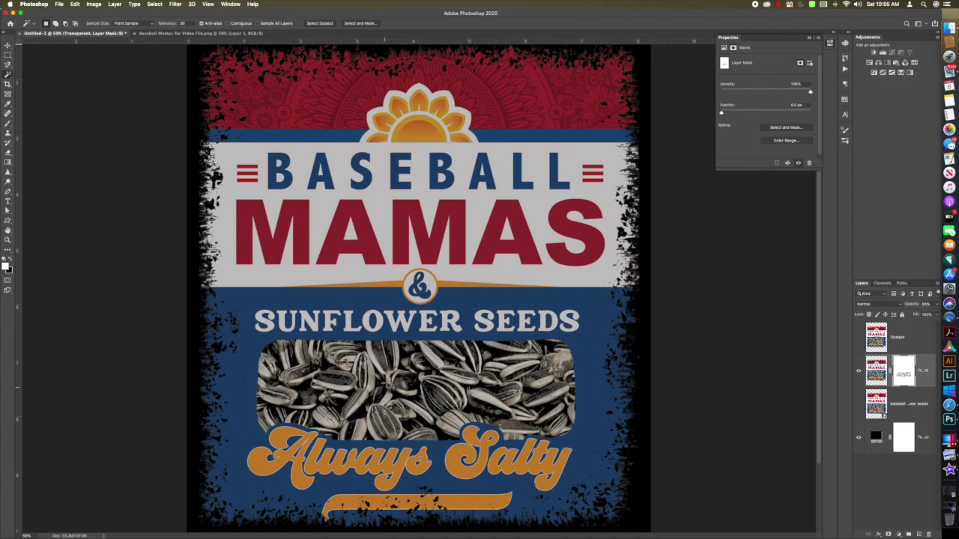
- Compare the masked Transparent layer with the original artwork without the black background, restoring the layer visibility at the end
{"action": "left_click", "coordinate": [858, 439]}
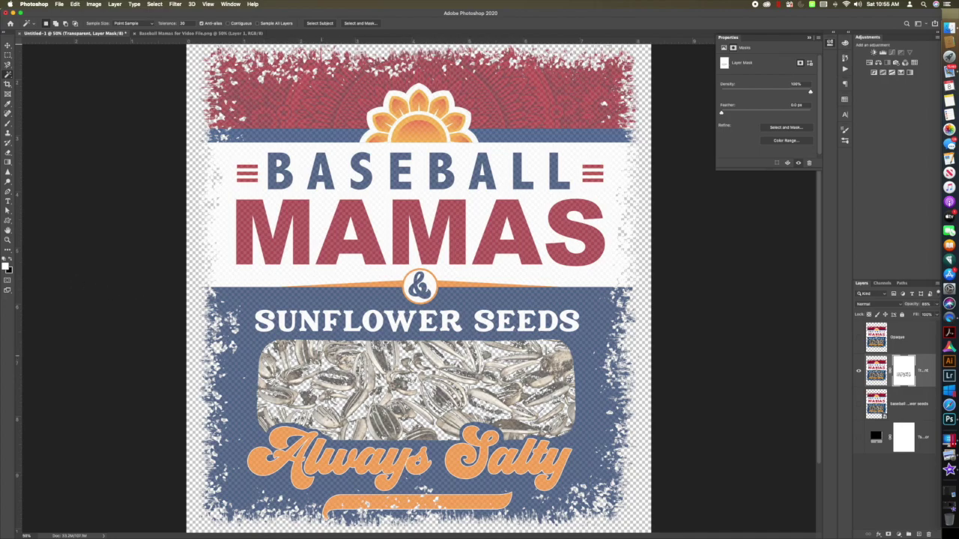
{"action": "left_click", "coordinate": [859, 404]}
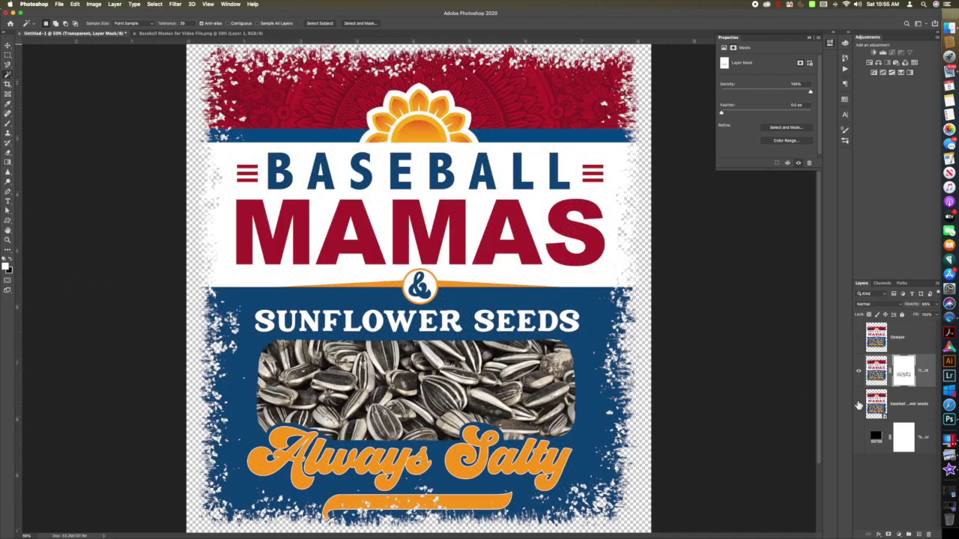
{"action": "left_click", "coordinate": [877, 370]}
{"action": "left_click", "coordinate": [904, 372]}
{"action": "left_click", "coordinate": [859, 406]}
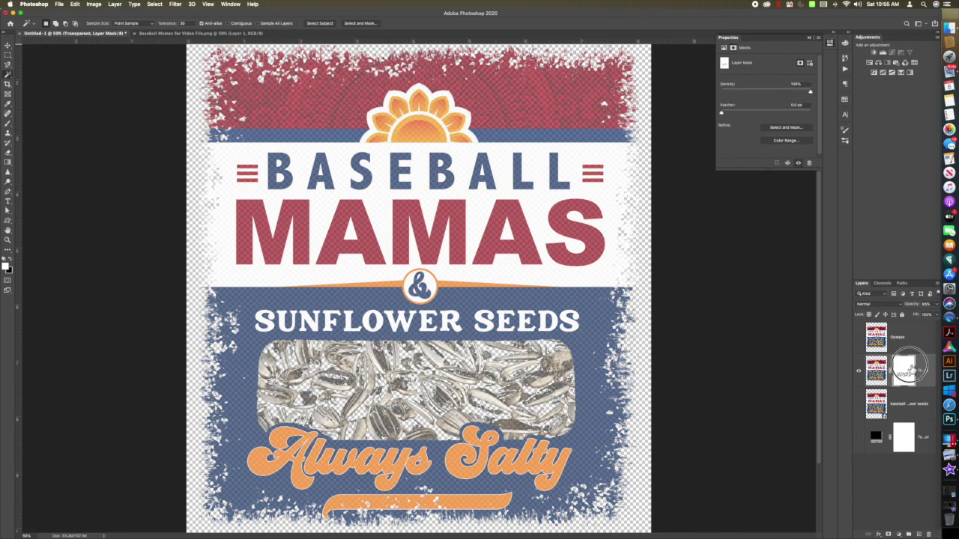
{"action": "scroll", "coordinate": [446, 274], "scroll_direction": "up", "scroll_amount": 2}
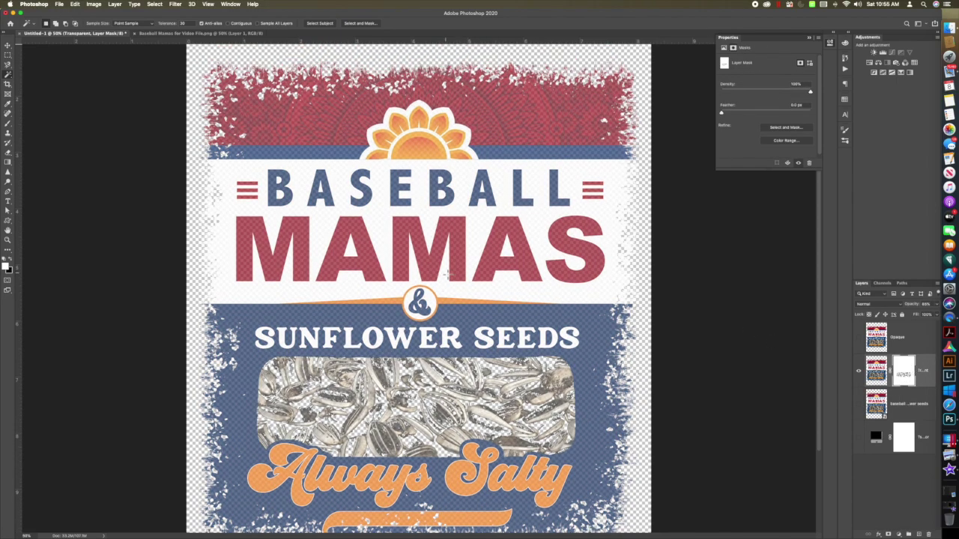
{"action": "left_click", "coordinate": [859, 438]}
- Mask out the red patterned band above the blue stripe on the Transparent layer by filling a rectangular selection with black, and deselect
{"action": "scroll", "coordinate": [398, 241], "scroll_direction": "up", "scroll_amount": 2}
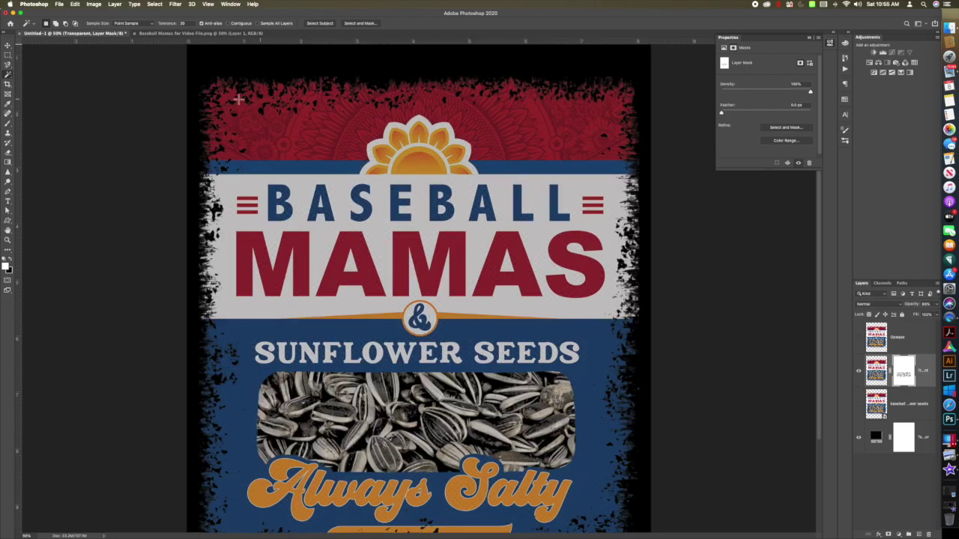
{"action": "left_click", "coordinate": [8, 56]}
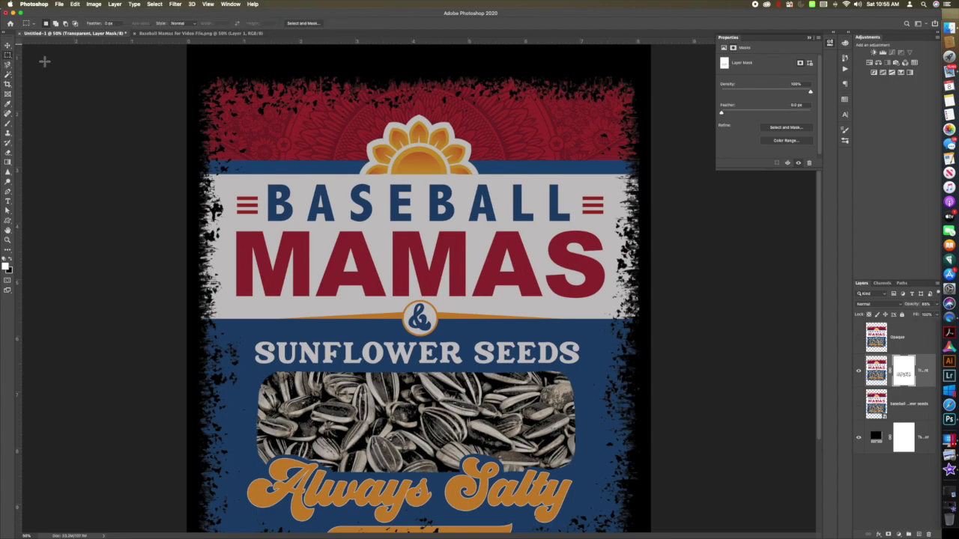
{"action": "left_click_drag", "start_coordinate": [189, 66], "coordinate": [651, 161]}
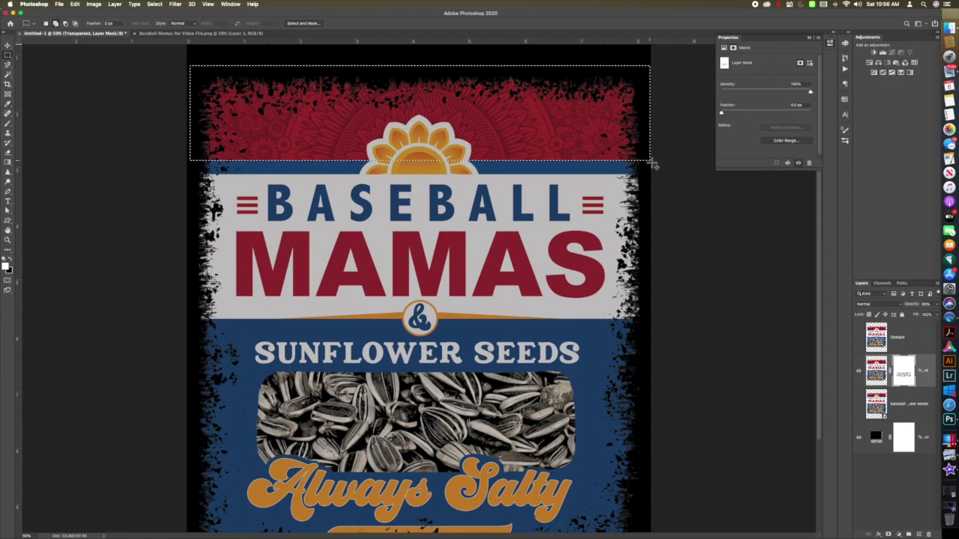
{"action": "key", "text": "shift+BackSpace"}
{"action": "key", "text": "Return"}
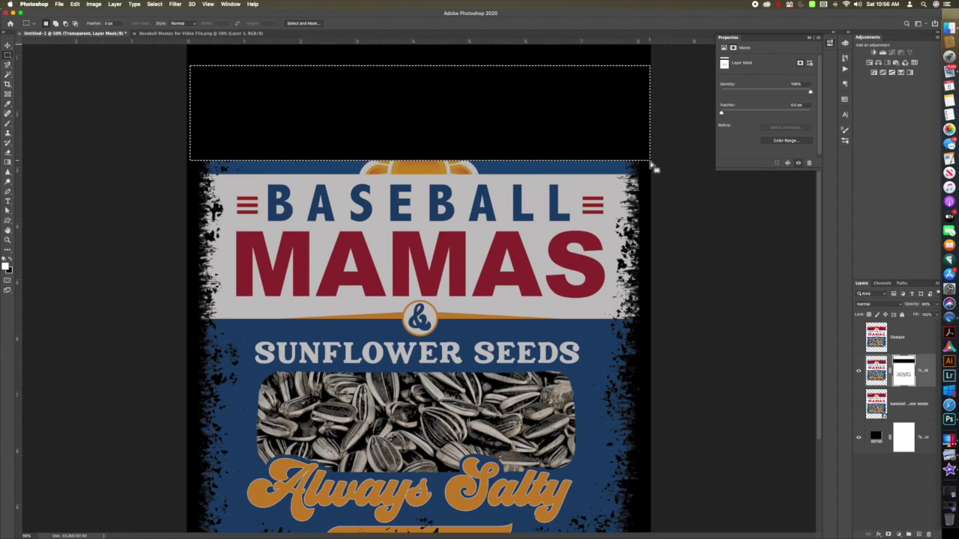
{"action": "key", "text": "super+d"}
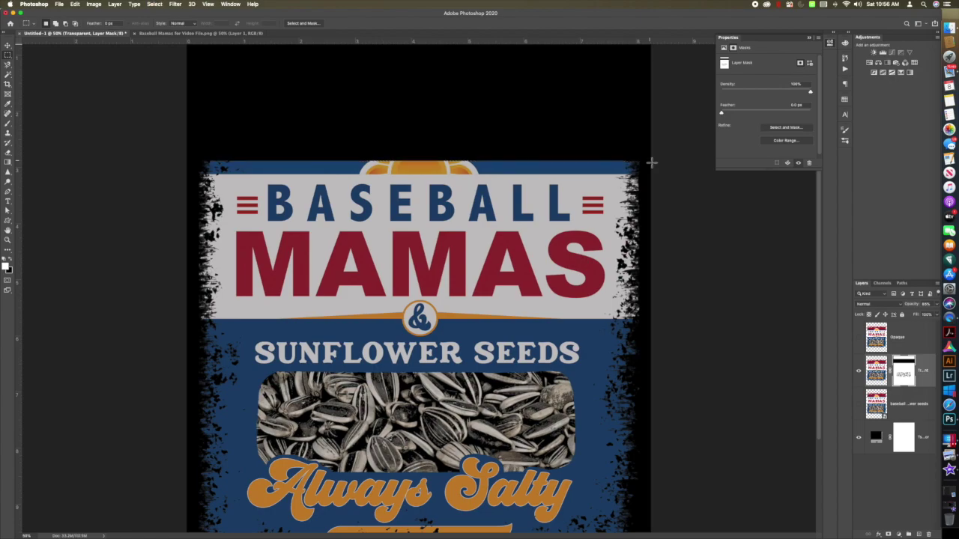
{"action": "scroll", "coordinate": [697, 322], "scroll_direction": "down", "scroll_amount": 3}
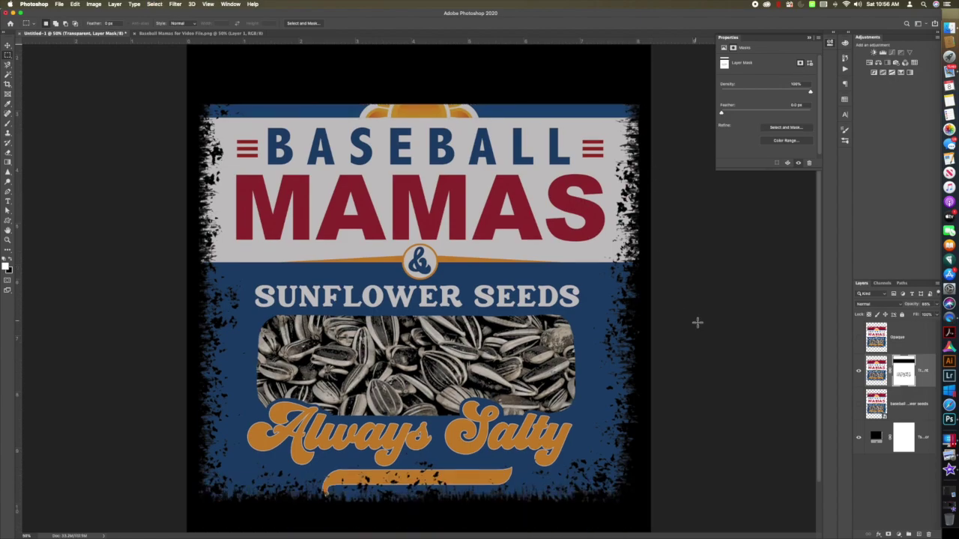
- Show and select the Opaque layer, pick the red of the MAMAS lettering with the Magic Wand, and cut it onto a new layer
{"action": "scroll", "coordinate": [693, 322], "scroll_direction": "up", "scroll_amount": 1}
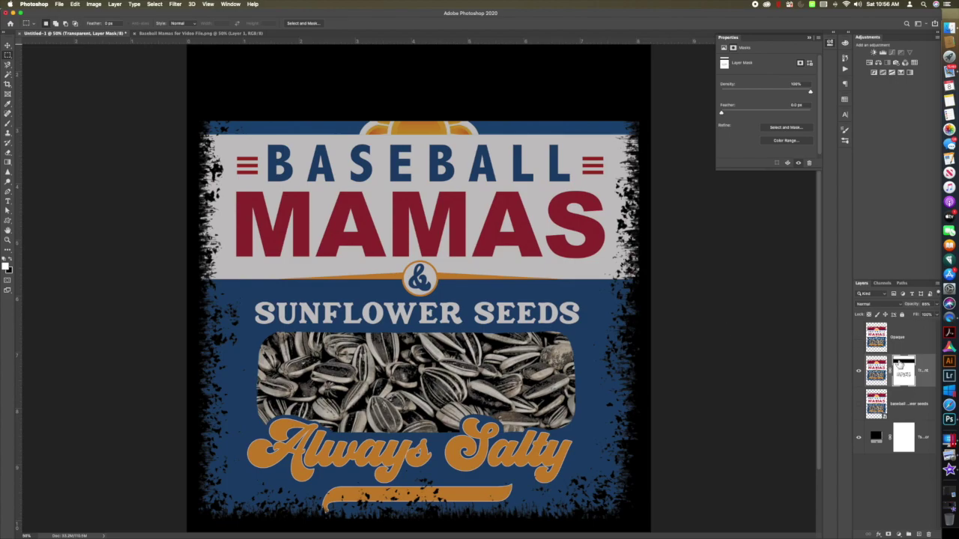
{"action": "left_click", "coordinate": [859, 338]}
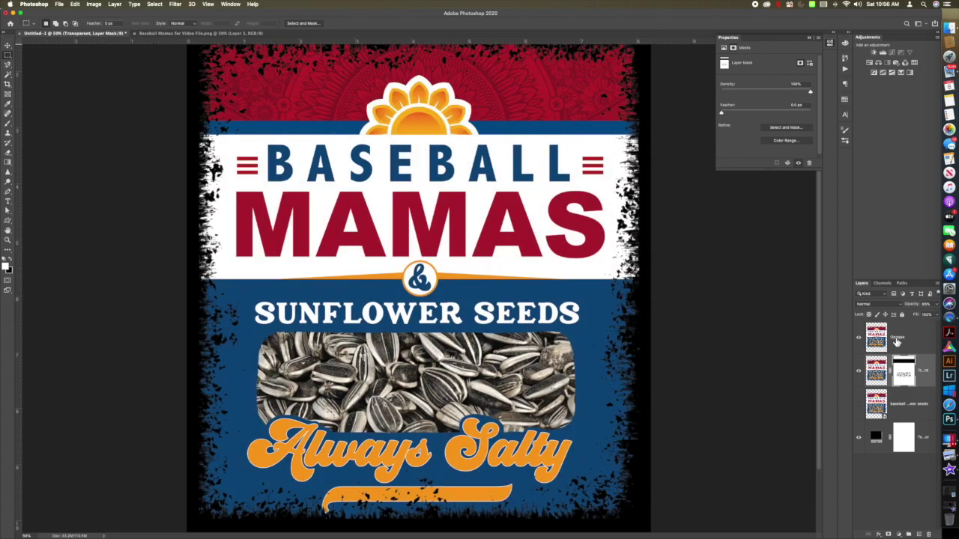
{"action": "left_click", "coordinate": [899, 345]}
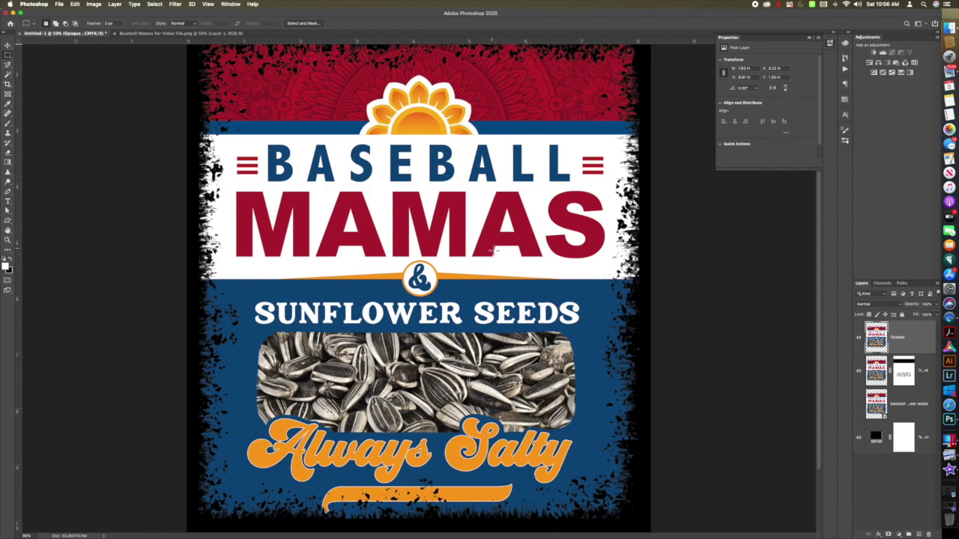
{"action": "left_click", "coordinate": [9, 80]}
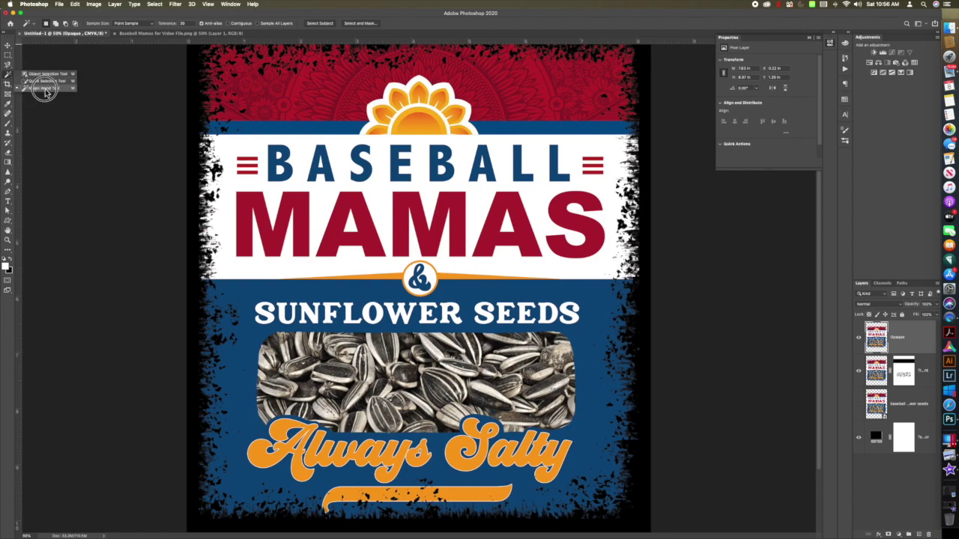
{"action": "left_click", "coordinate": [41, 89]}
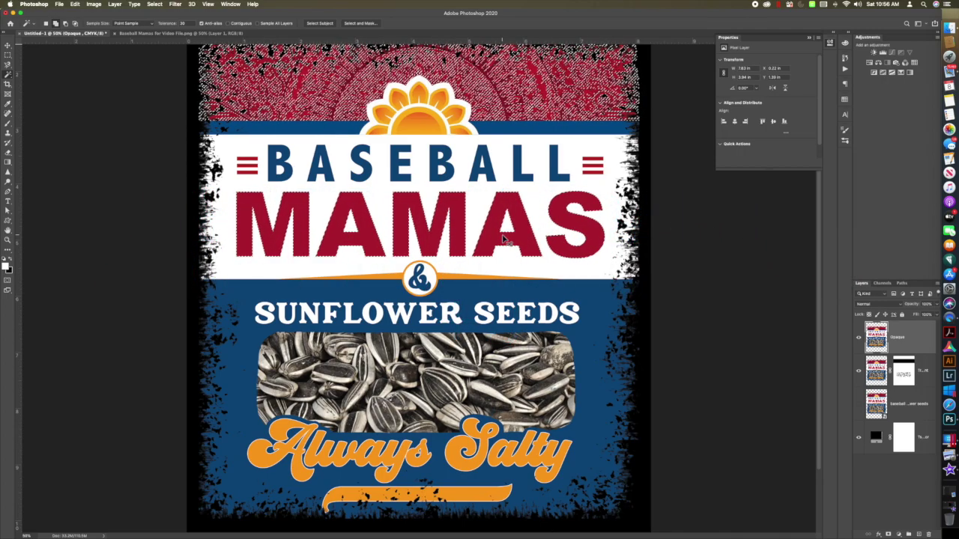
{"action": "key", "text": "shift+super+j"}
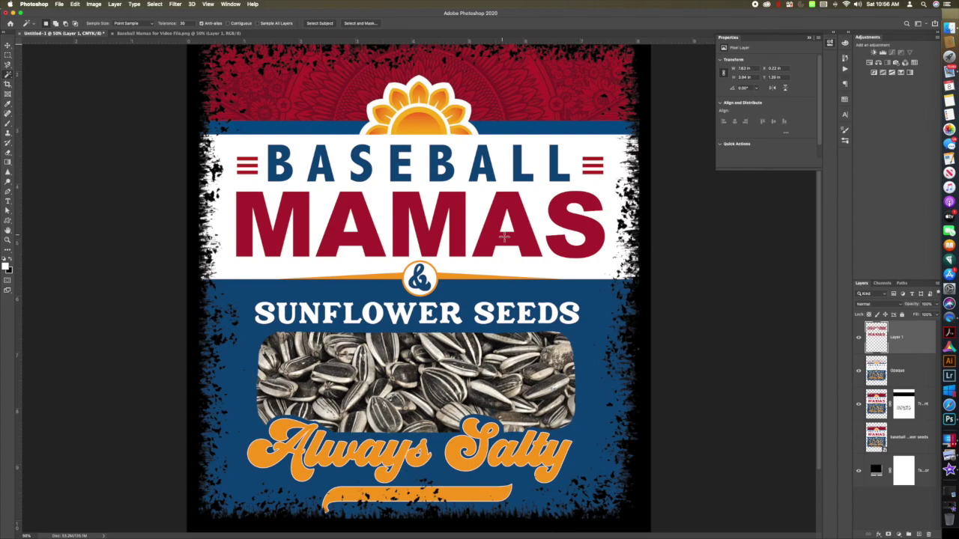
- Hide the Transparent layer and check the cut-out red layer and the Opaque layer one at a time, leaving both of these visible
{"action": "left_click", "coordinate": [860, 371]}
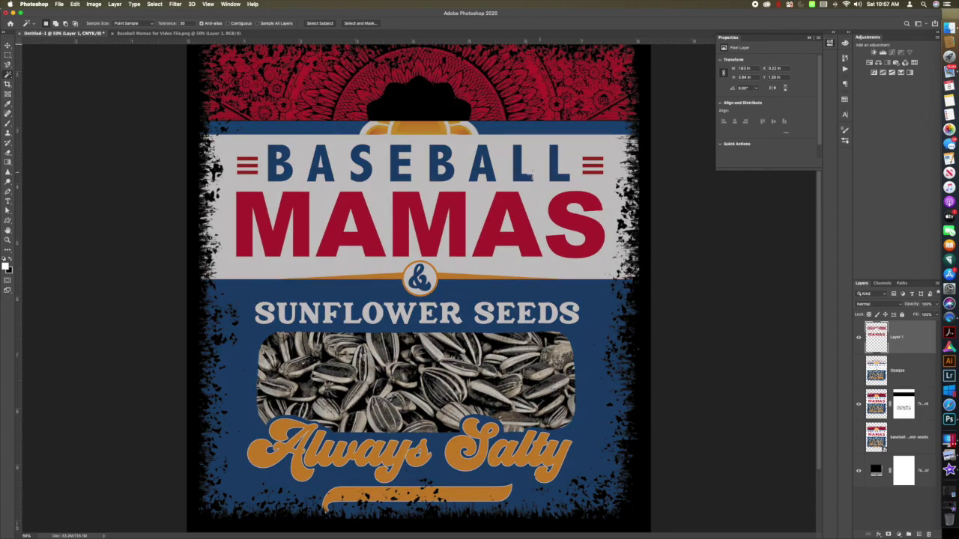
{"action": "left_click", "coordinate": [860, 405]}
{"action": "scroll", "coordinate": [535, 178], "scroll_direction": "up", "scroll_amount": 3}
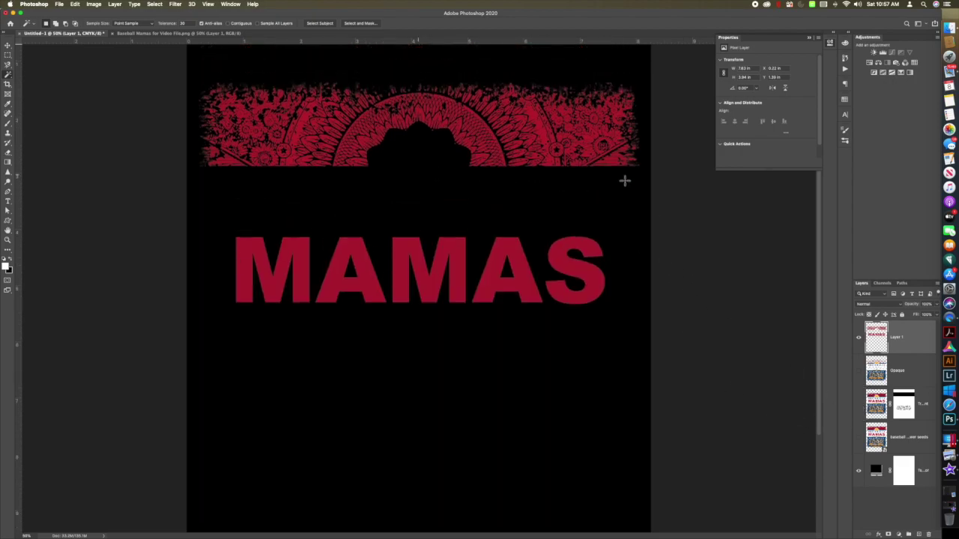
{"action": "left_click", "coordinate": [859, 339]}
{"action": "left_click", "coordinate": [860, 371]}
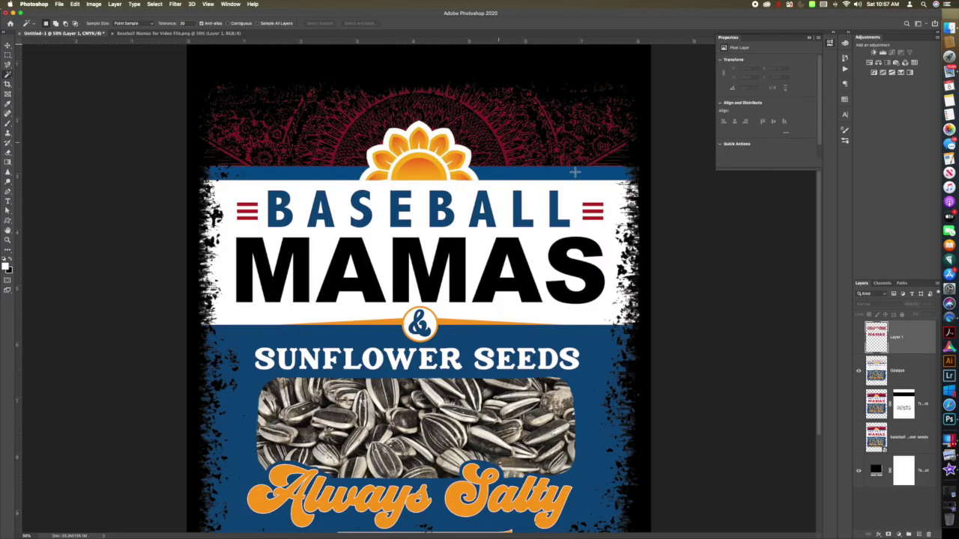
{"action": "left_click", "coordinate": [859, 338]}
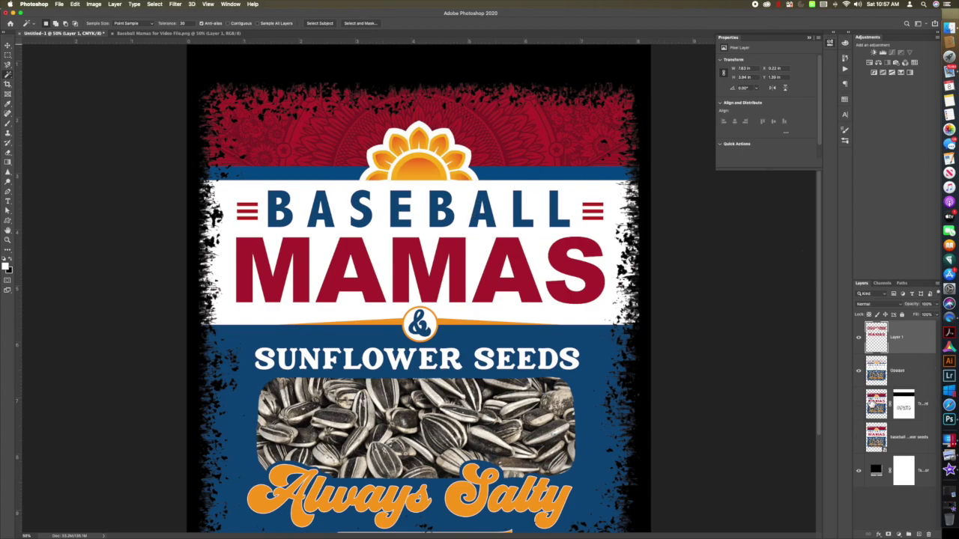
- Select the blue areas of the Opaque layer from the BASEBALL lettering and cut them onto a new layer
{"action": "left_click", "coordinate": [878, 374]}
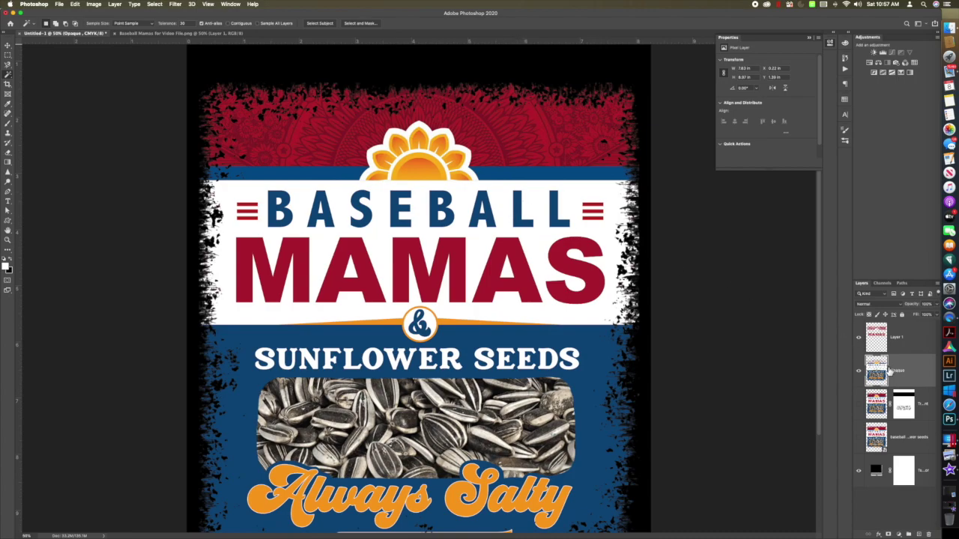
{"action": "left_click", "coordinate": [558, 216]}
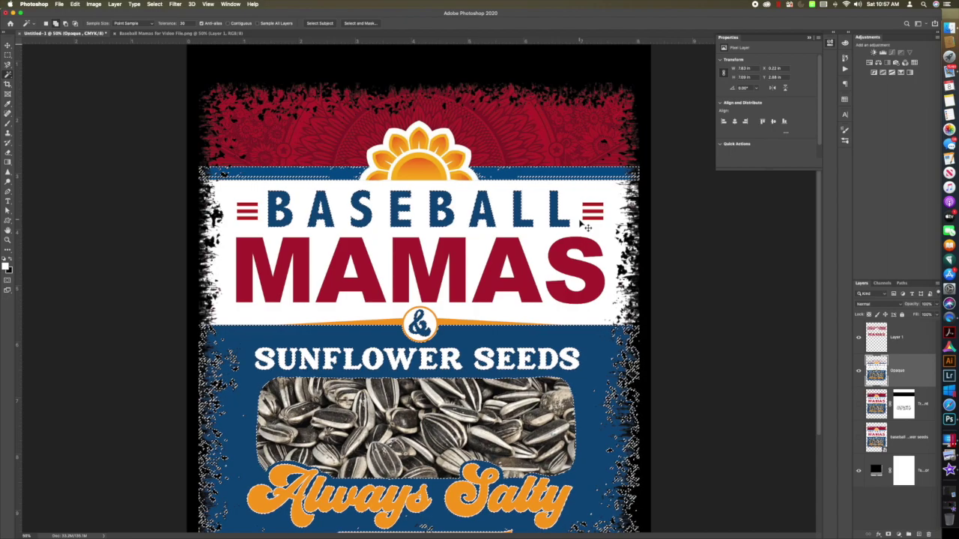
{"action": "key", "text": "super+j"}
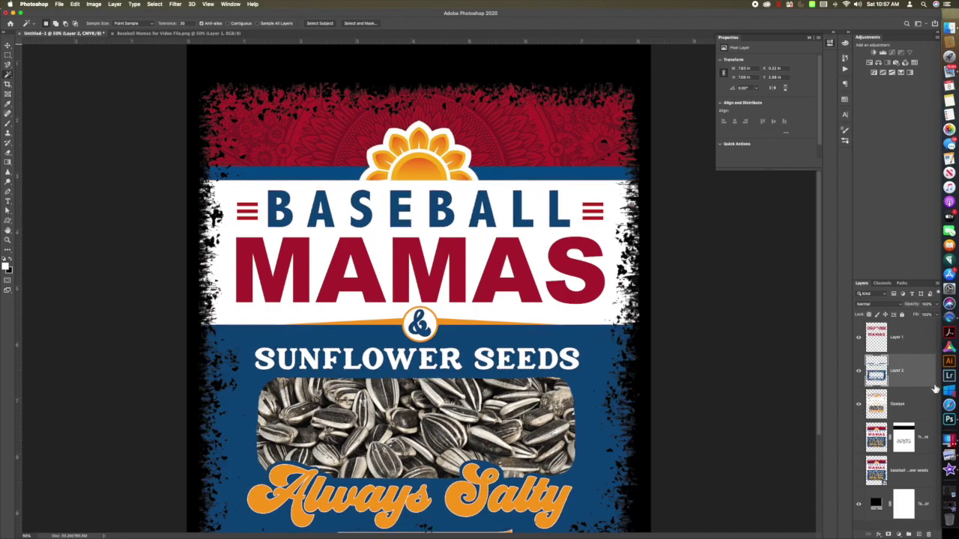
{"action": "left_click", "coordinate": [500, 311]}
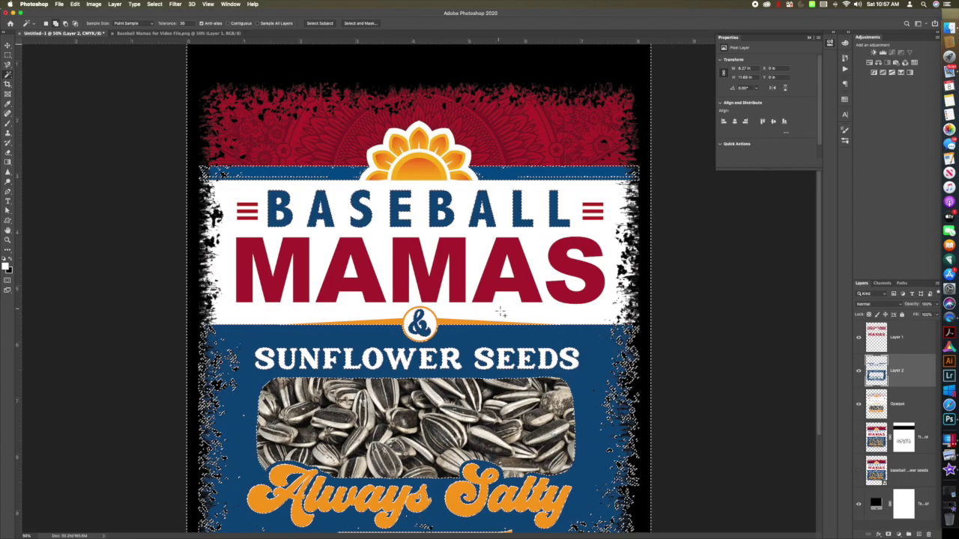
{"action": "key", "text": "super+j"}
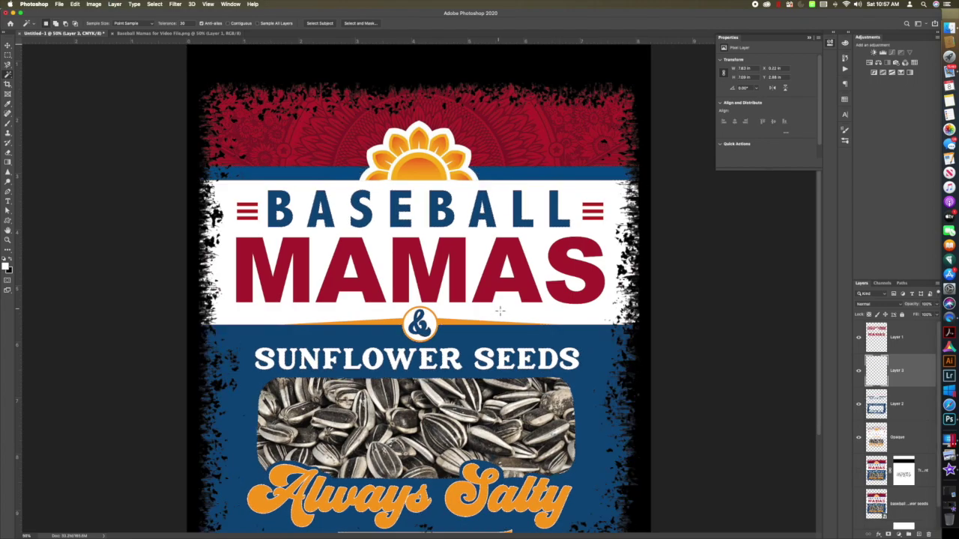
{"action": "scroll", "coordinate": [893, 414], "scroll_direction": "down", "scroll_amount": 2}
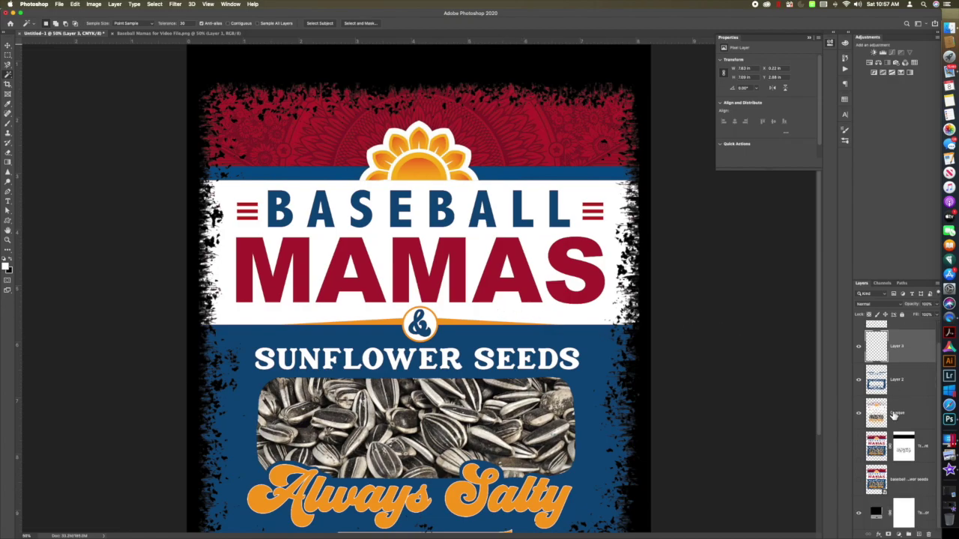
{"action": "scroll", "coordinate": [891, 418], "scroll_direction": "up", "scroll_amount": 2}
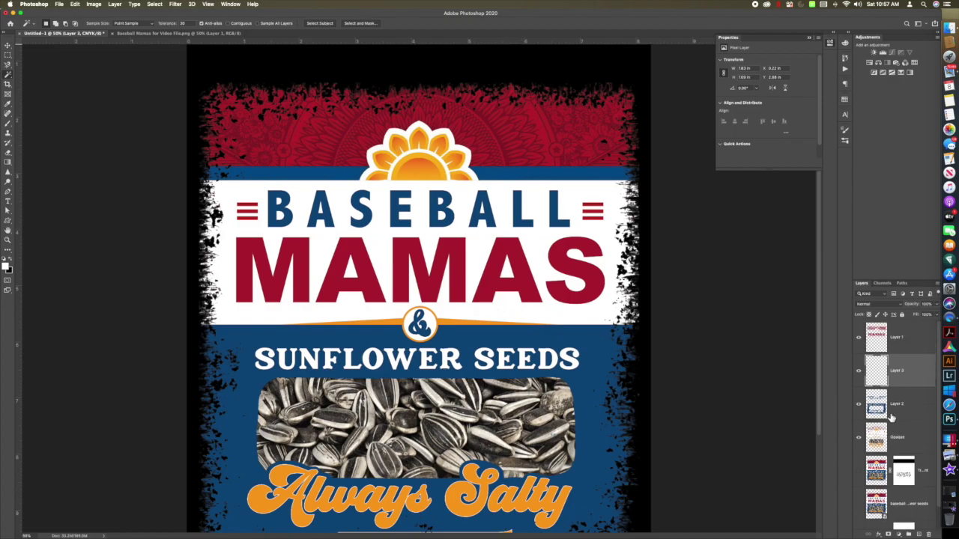
{"action": "left_click", "coordinate": [859, 338]}
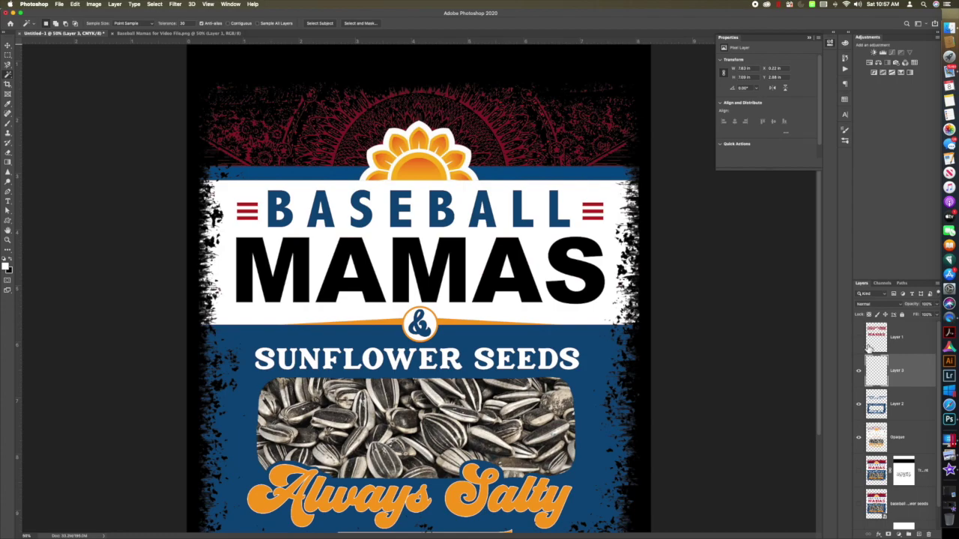
{"action": "double_click", "coordinate": [909, 371]}
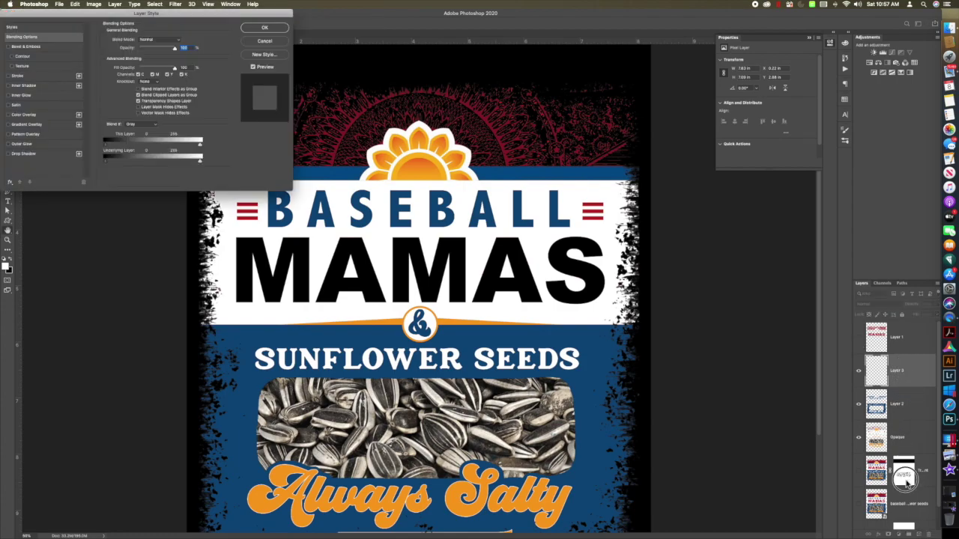
{"action": "left_click", "coordinate": [264, 41]}
{"action": "left_click_drag", "start_coordinate": [918, 503], "coordinate": [930, 534]}
- Hide the blue layer, select the white areas on the Opaque layer with the Magic Wand, and cut them onto a new layer
{"action": "left_click", "coordinate": [916, 412]}
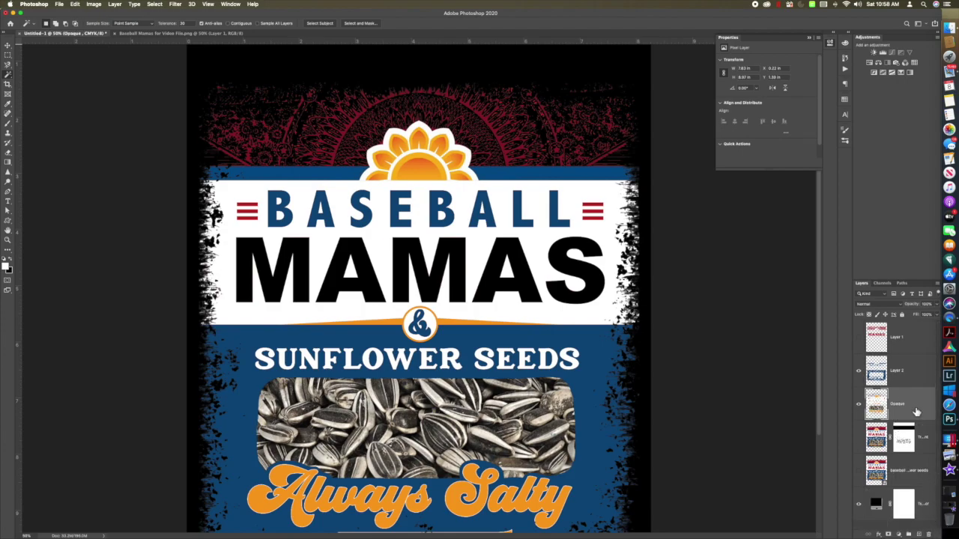
{"action": "left_click", "coordinate": [859, 372]}
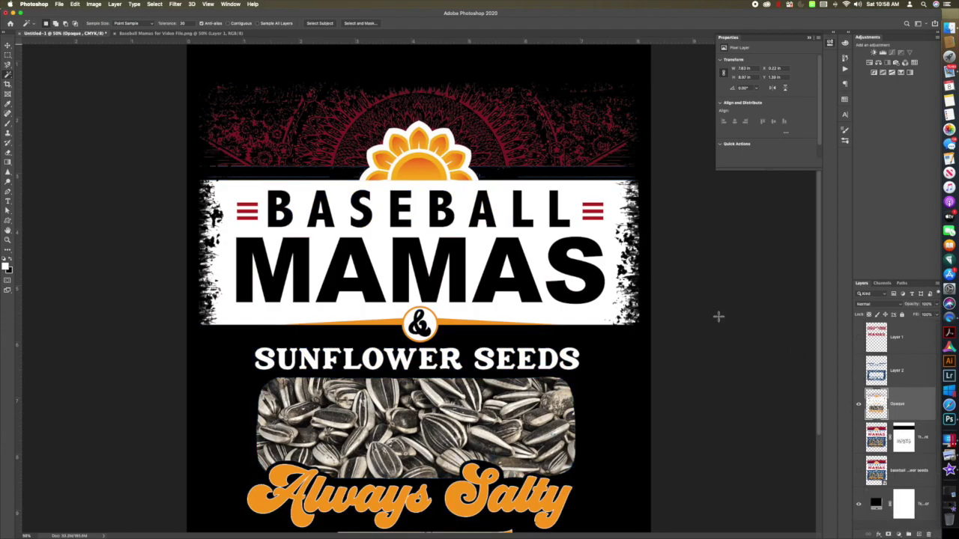
{"action": "scroll", "coordinate": [652, 277], "scroll_direction": "up", "scroll_amount": 3}
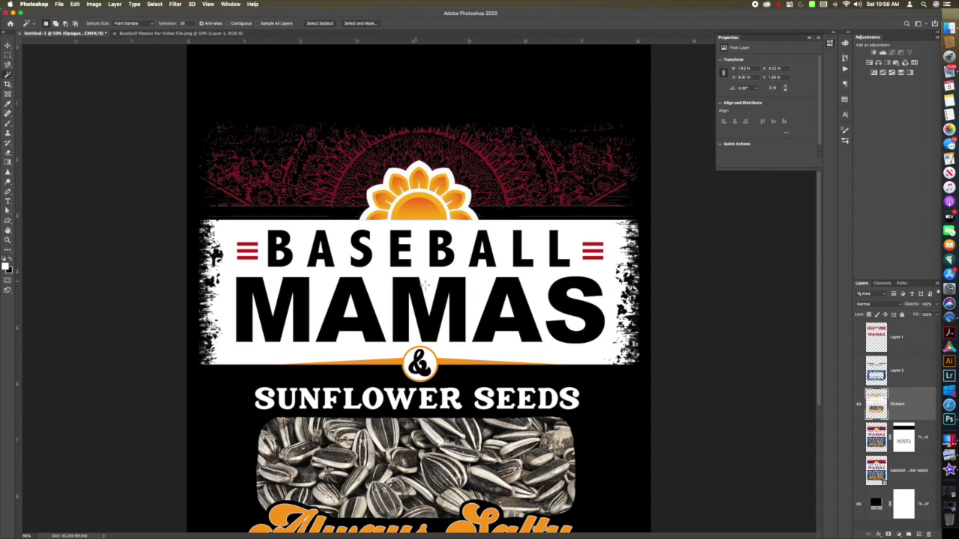
{"action": "left_click", "coordinate": [482, 285]}
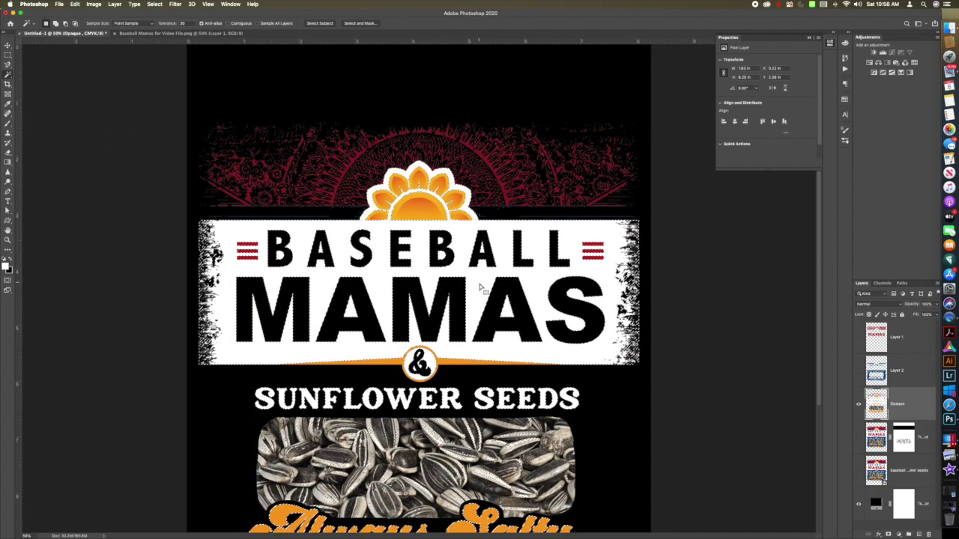
{"action": "key", "text": "super+j"}
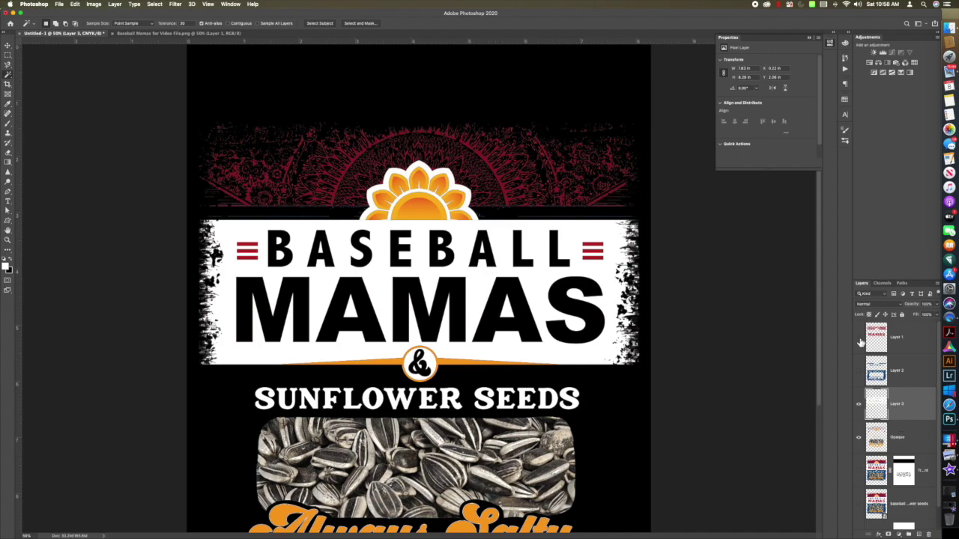
- Hide the white layer and examine the colors left on the Opaque layer against the red layer, ending with the Opaque and red layers visible
{"action": "left_click", "coordinate": [860, 405]}
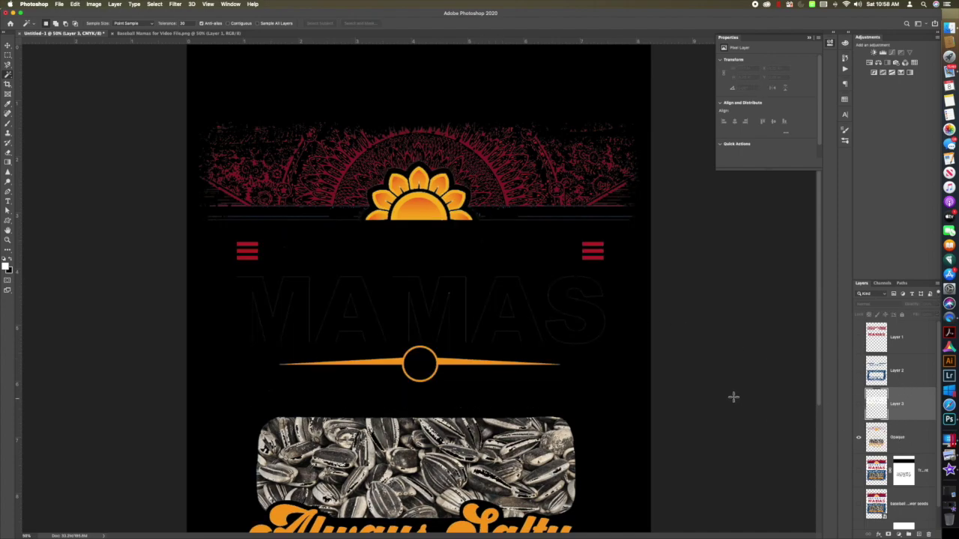
{"action": "scroll", "coordinate": [724, 388], "scroll_direction": "down", "scroll_amount": 5}
{"action": "scroll", "coordinate": [724, 388], "scroll_direction": "up", "scroll_amount": 4}
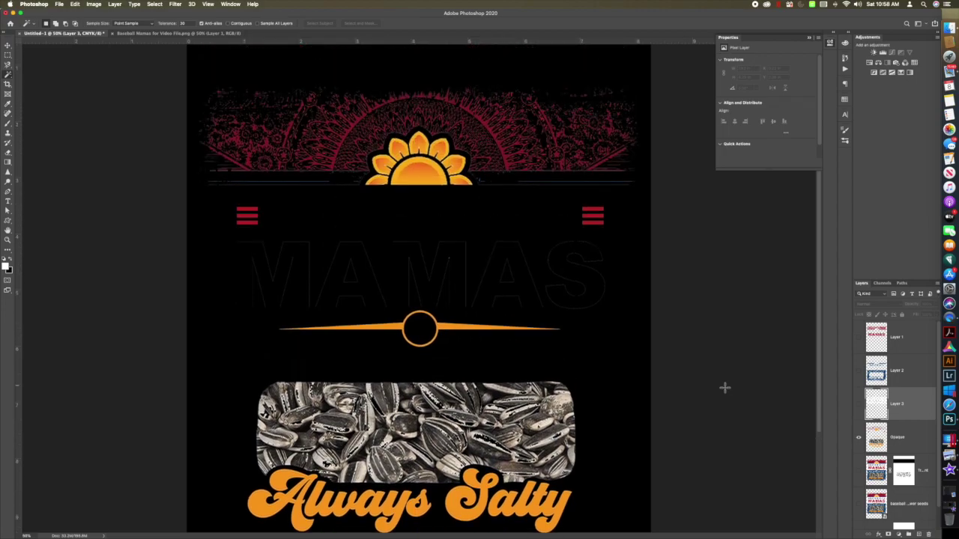
{"action": "scroll", "coordinate": [724, 387], "scroll_direction": "up", "scroll_amount": 1}
{"action": "left_click", "coordinate": [860, 338]}
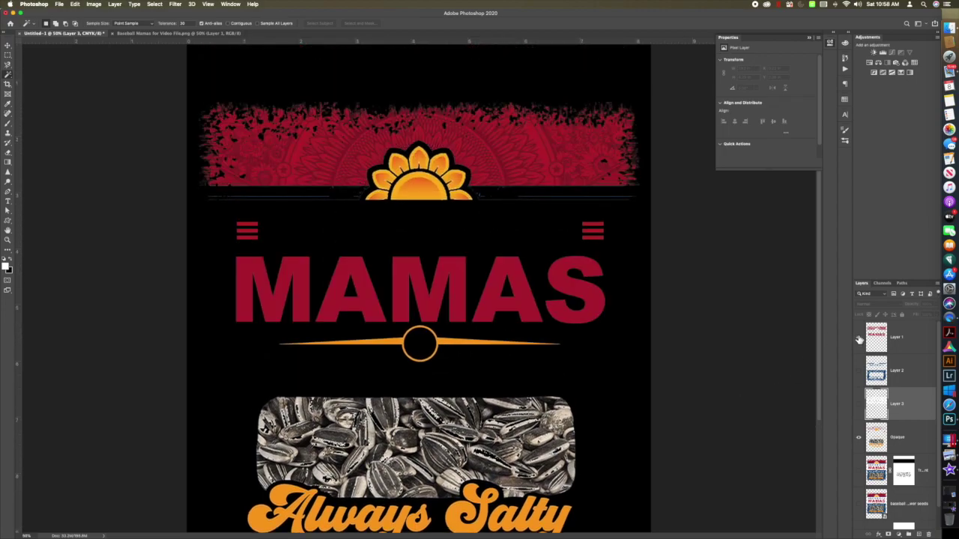
{"action": "left_click", "coordinate": [859, 338]}
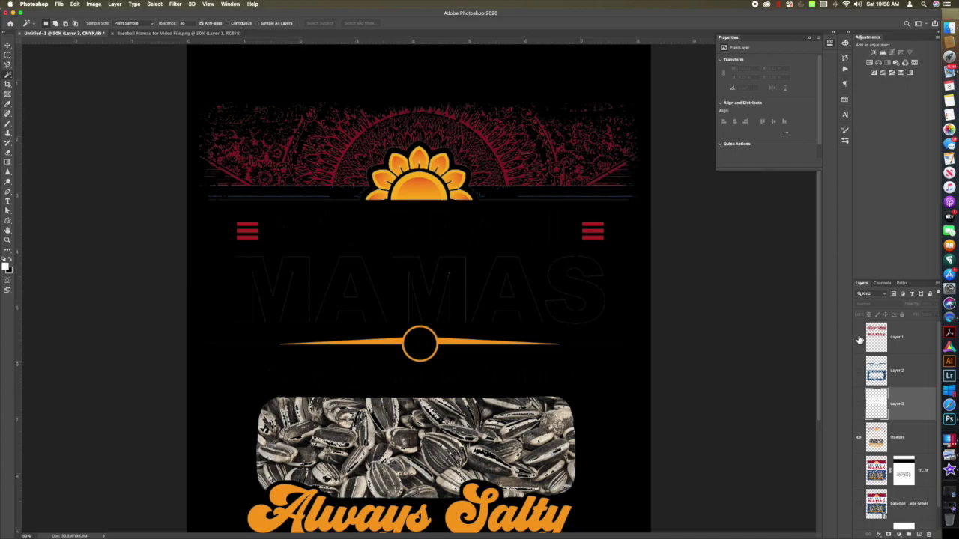
{"action": "left_click", "coordinate": [859, 338]}
{"action": "left_click", "coordinate": [860, 437]}
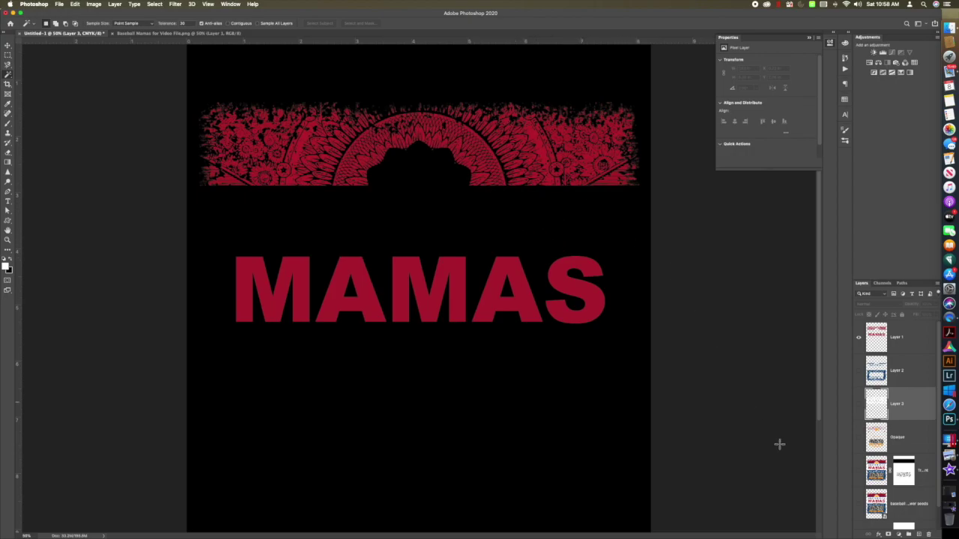
{"action": "left_click", "coordinate": [860, 472]}
{"action": "left_click", "coordinate": [860, 471]}
{"action": "left_click", "coordinate": [859, 437]}
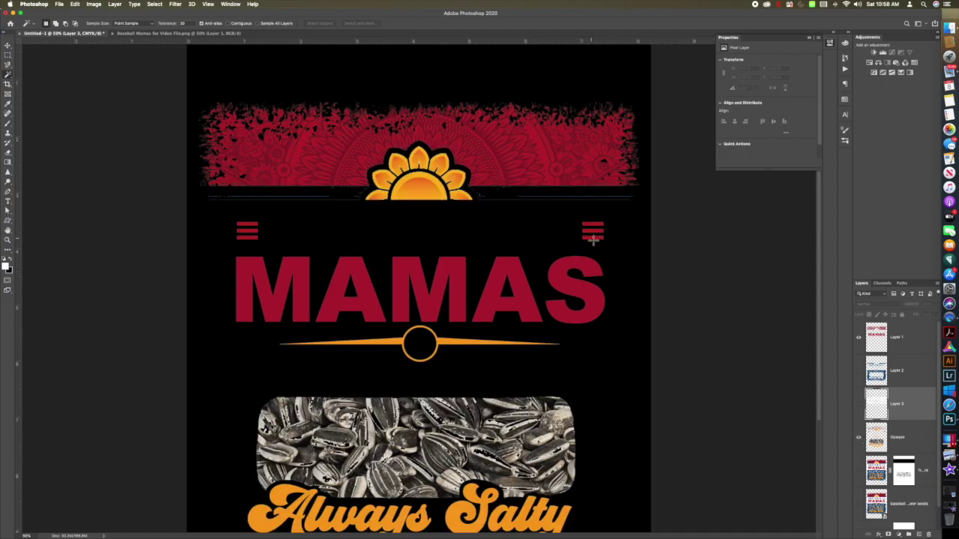
- Cut the red of the small bars beside BASEBALL from the Opaque layer onto a new layer, and check it with the Opaque layer briefly hidden
{"action": "left_click", "coordinate": [912, 436]}
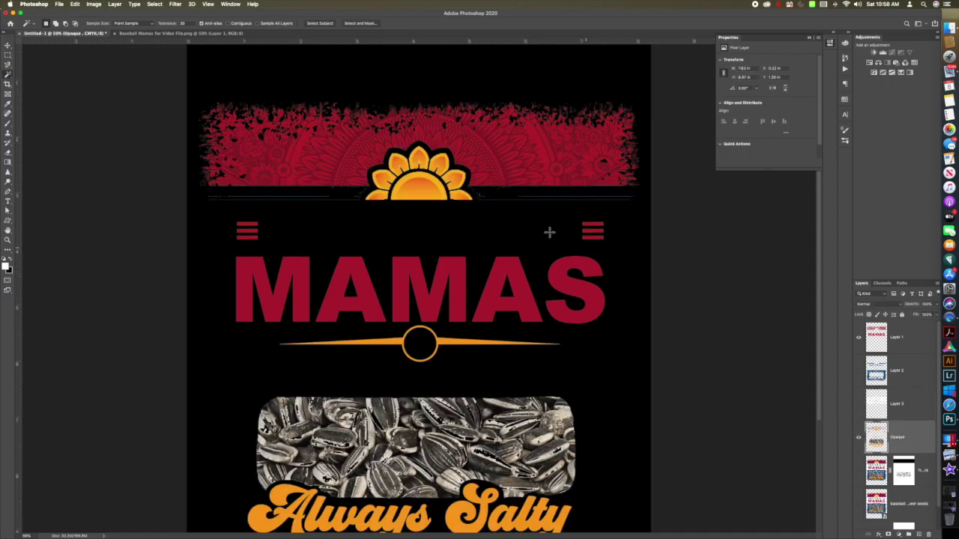
{"action": "left_click", "coordinate": [592, 231]}
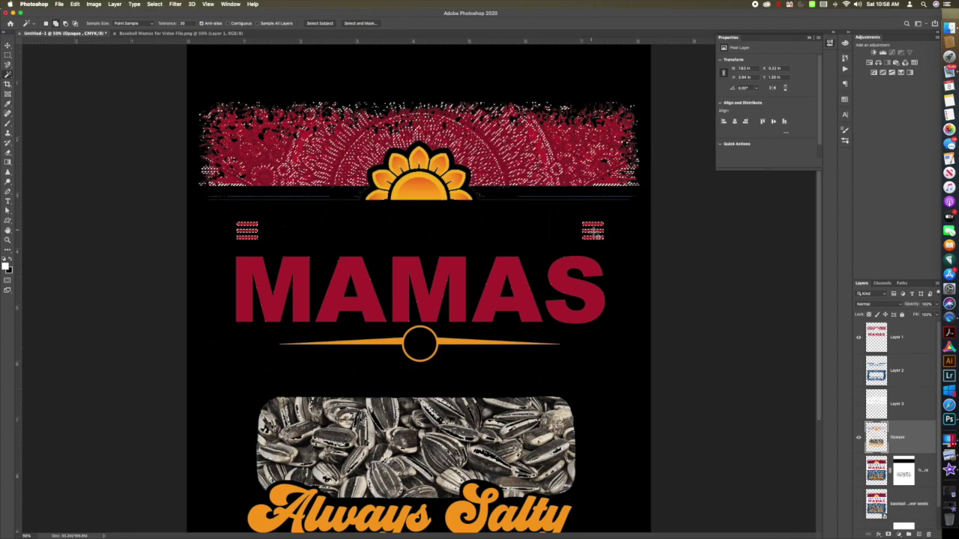
{"action": "key", "text": "super+j"}
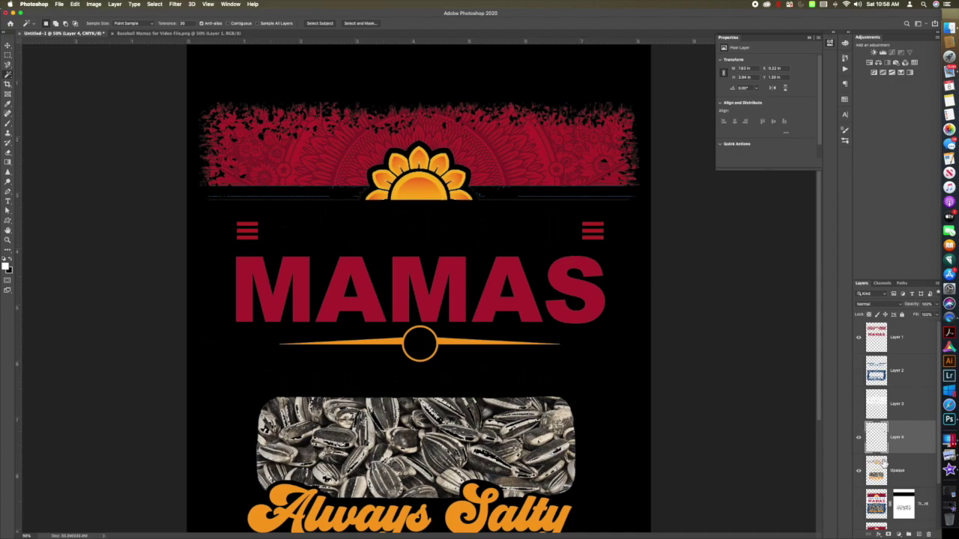
{"action": "left_click", "coordinate": [859, 471]}
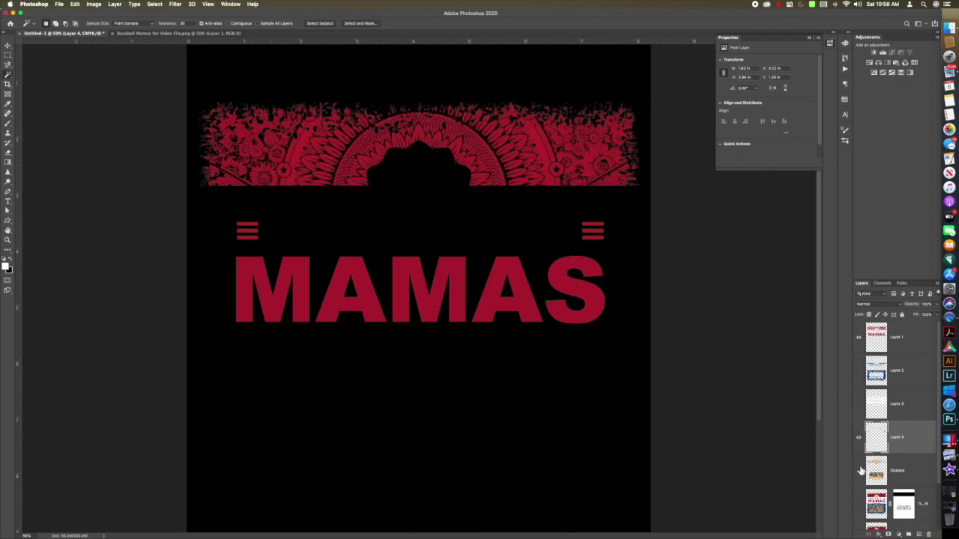
{"action": "left_click", "coordinate": [860, 471]}
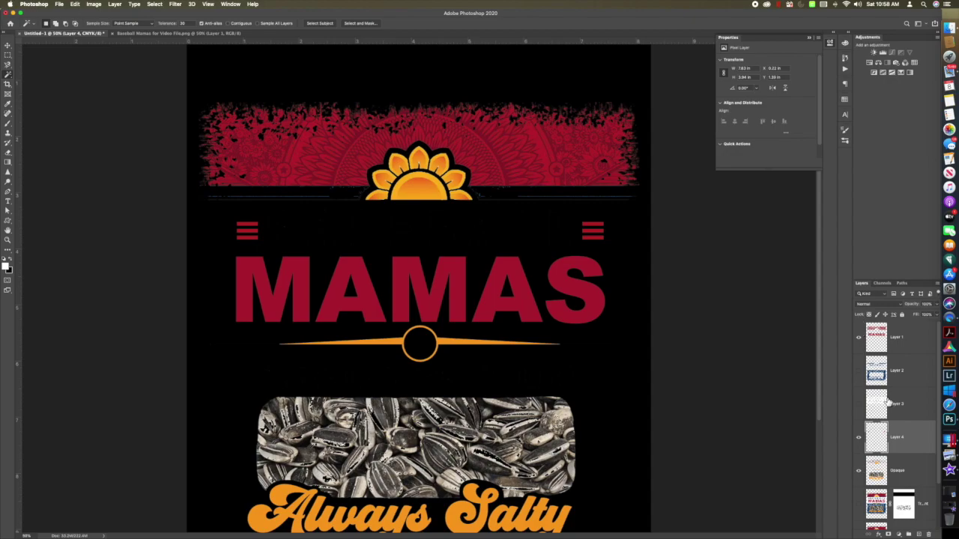
- Hide the Opaque layer, move Layer 4 with the small red bars directly below Layer 1, and merge the two red layers
{"action": "left_click", "coordinate": [860, 437]}
{"action": "left_click", "coordinate": [860, 471]}
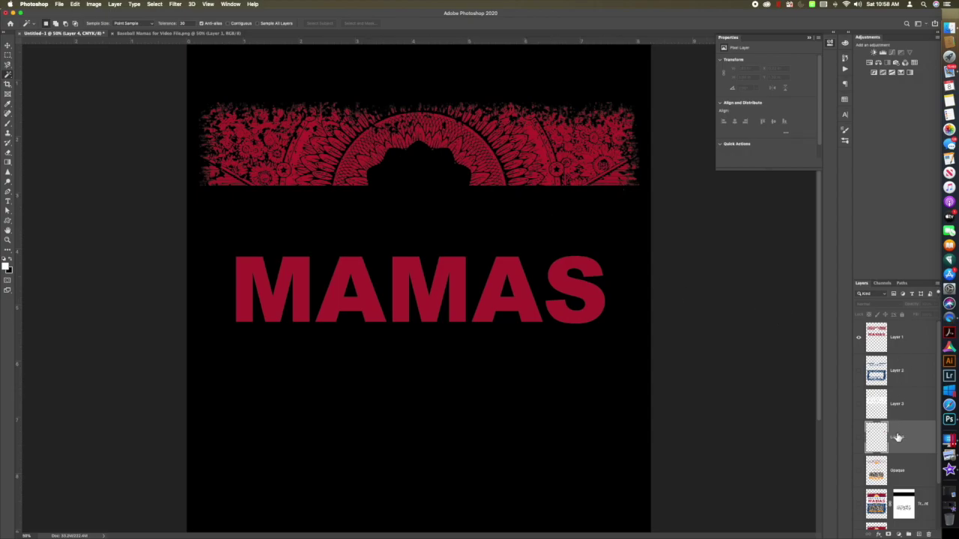
{"action": "left_click", "coordinate": [859, 437]}
{"action": "left_click_drag", "start_coordinate": [907, 443], "coordinate": [887, 365]}
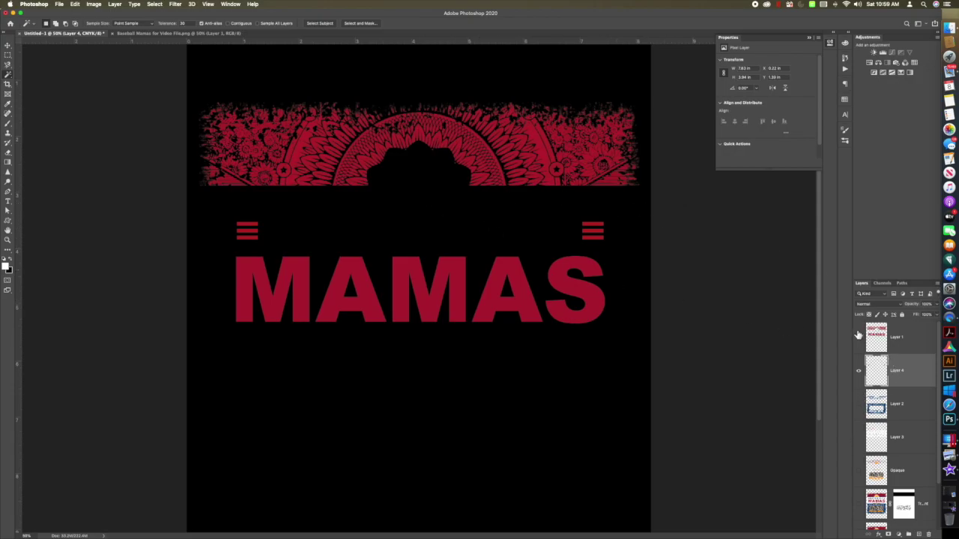
{"action": "left_click", "coordinate": [902, 347]}
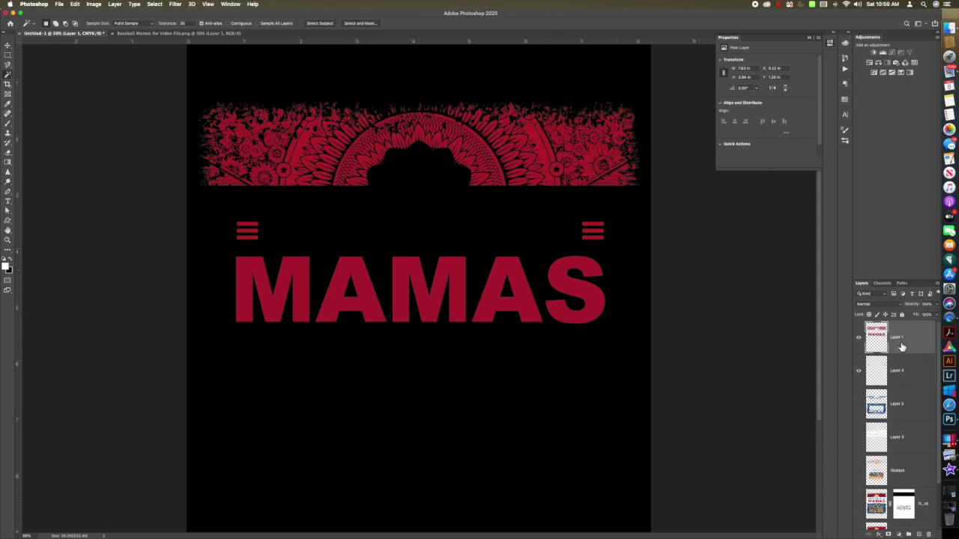
{"action": "right_click", "coordinate": [902, 347]}
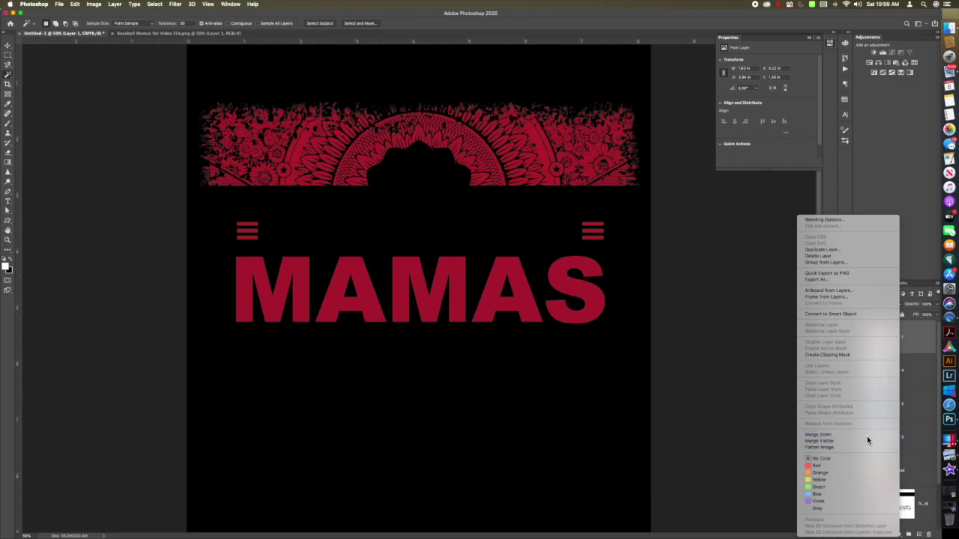
{"action": "left_click", "coordinate": [867, 435]}
- Rename the merged red layer to Red
{"action": "double_click", "coordinate": [897, 338]}
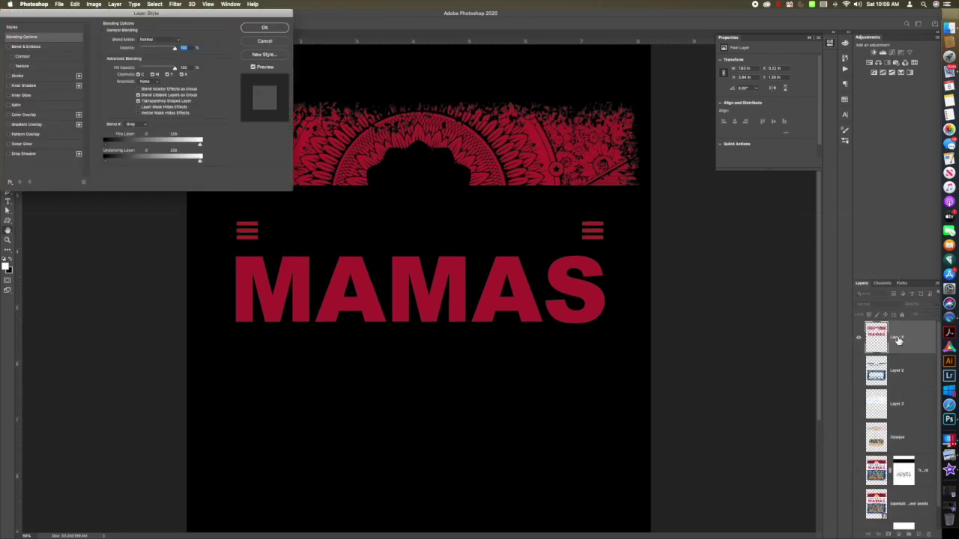
{"action": "left_click", "coordinate": [268, 42]}
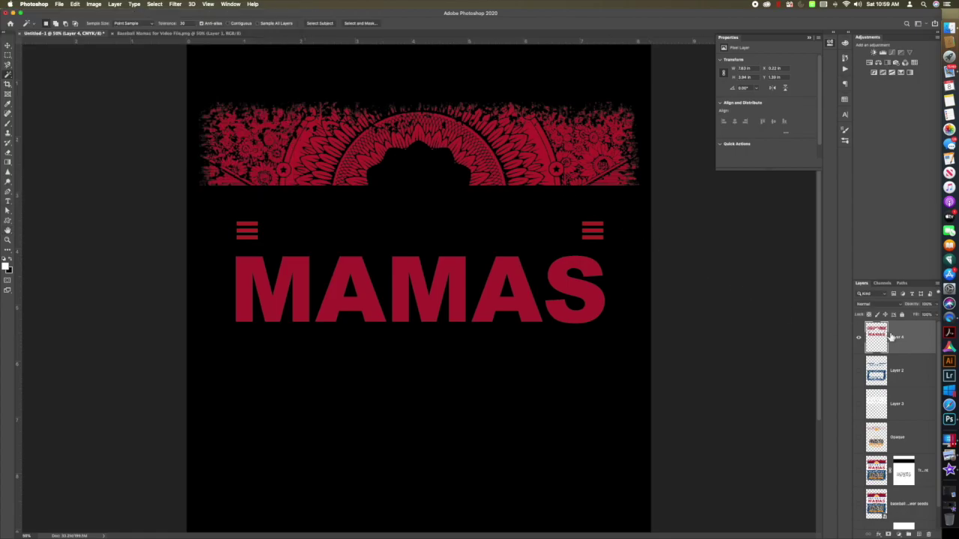
{"action": "double_click", "coordinate": [897, 337]}
{"action": "key", "text": "Return"}
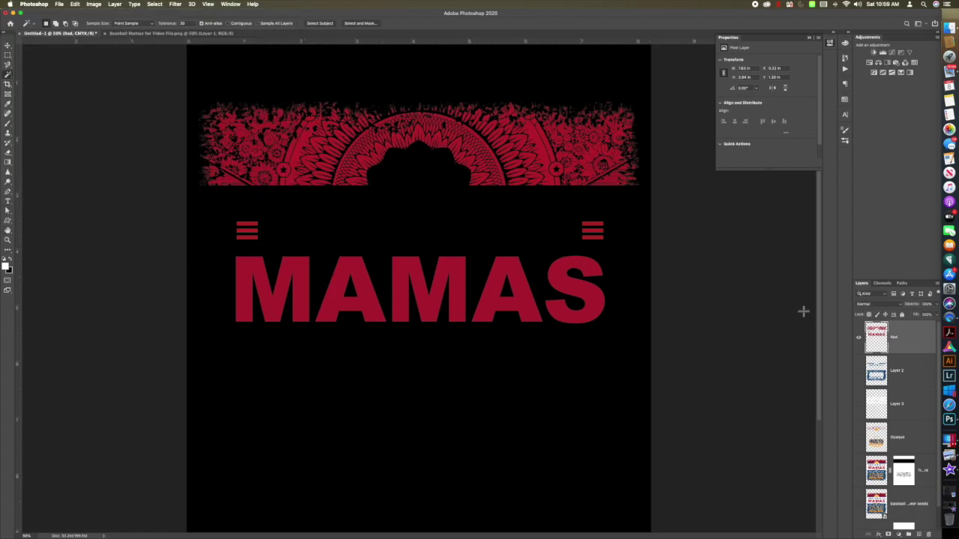
- Hide the Red layer, show the blue layer, and add a layer mask to the blue layer
{"action": "left_click", "coordinate": [859, 337]}
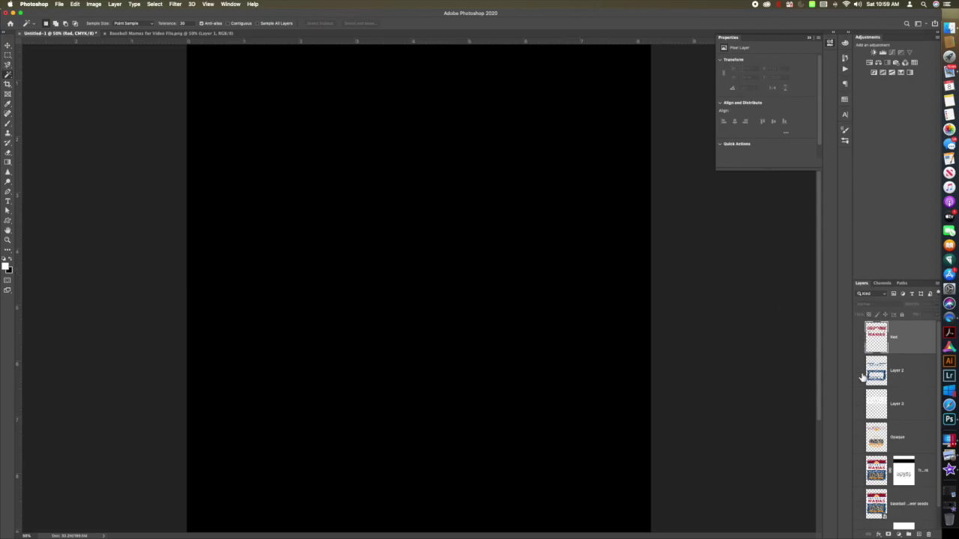
{"action": "left_click", "coordinate": [859, 372]}
{"action": "scroll", "coordinate": [905, 384], "scroll_direction": "down", "scroll_amount": 1}
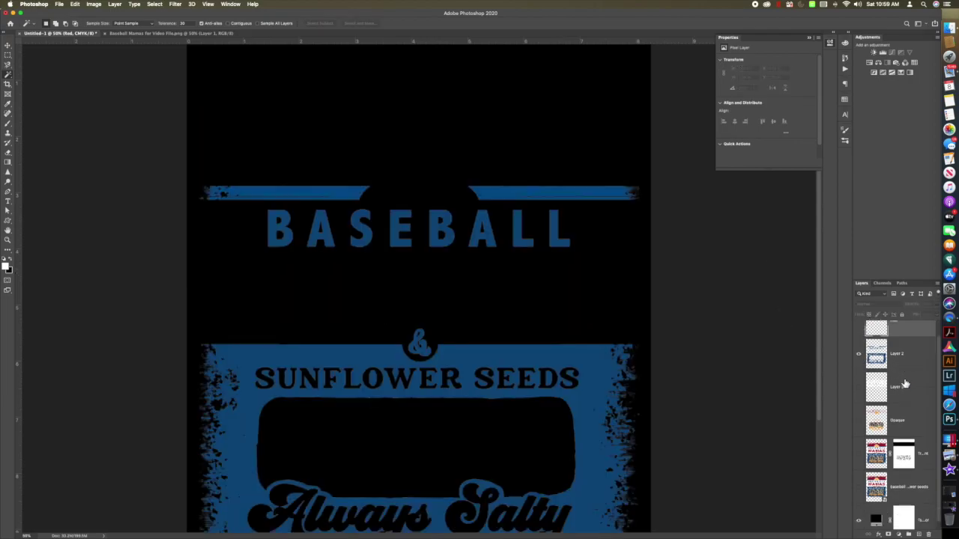
{"action": "scroll", "coordinate": [905, 383], "scroll_direction": "down", "scroll_amount": 1}
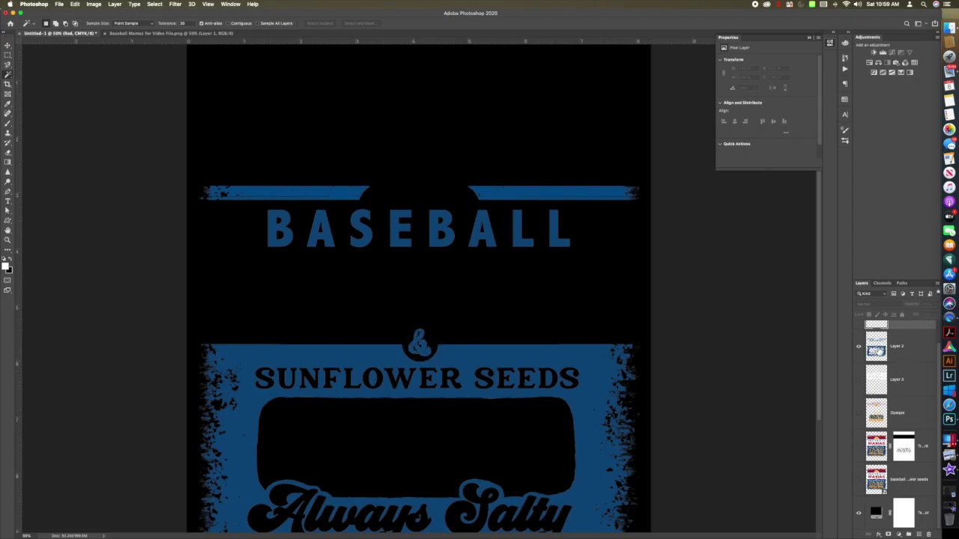
{"action": "left_click", "coordinate": [905, 350]}
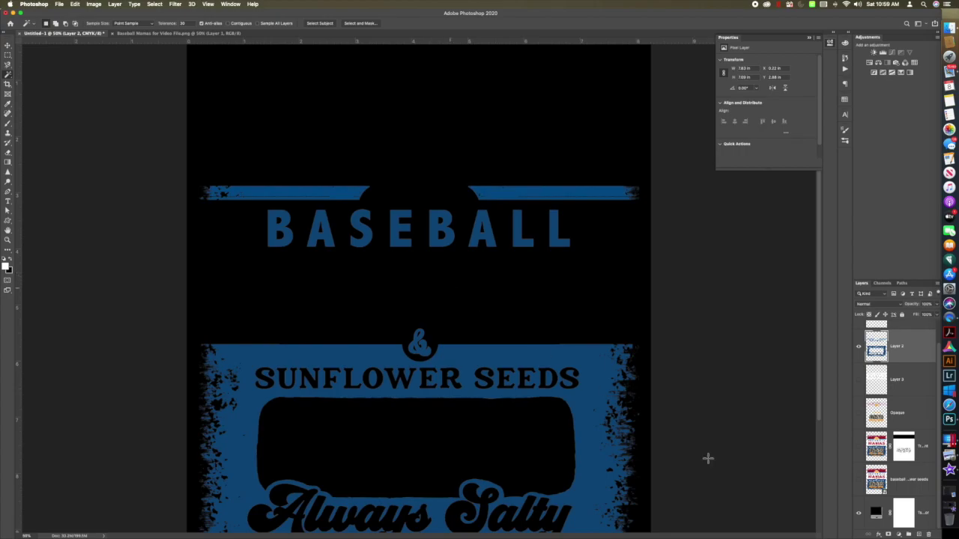
{"action": "left_click", "coordinate": [889, 534]}
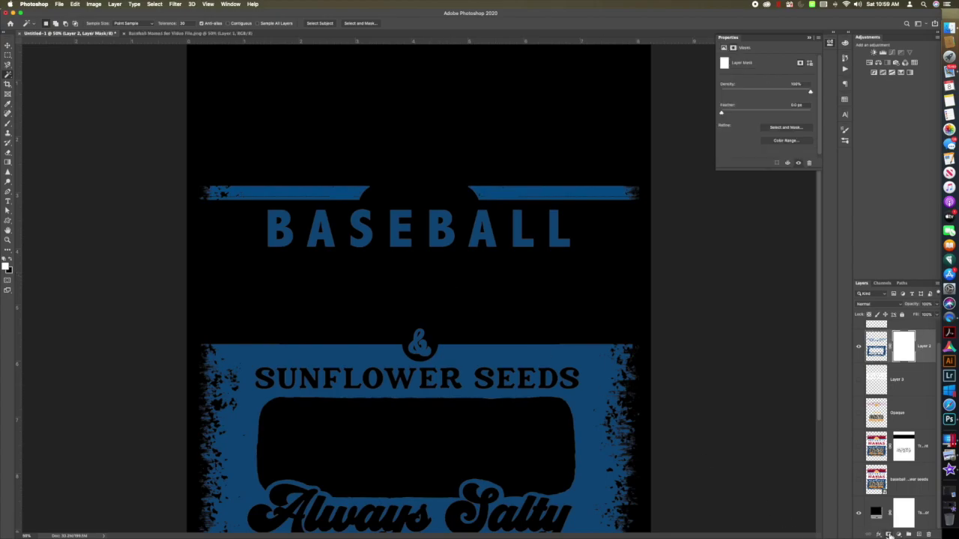
- Select the blue stripe above BASEBALL with a rectangular marquee and fill it with black on the blue layer's mask
{"action": "left_click", "coordinate": [9, 57]}
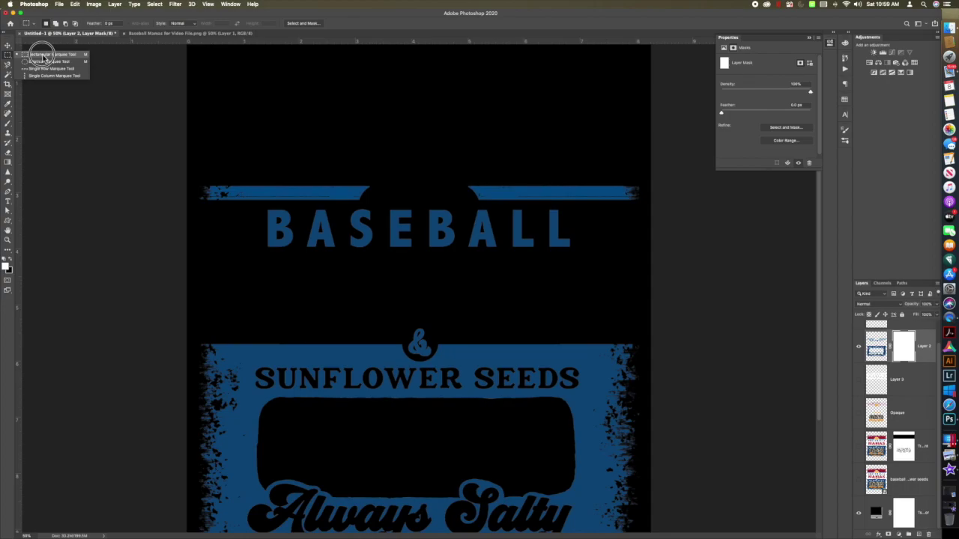
{"action": "left_click", "coordinate": [43, 57]}
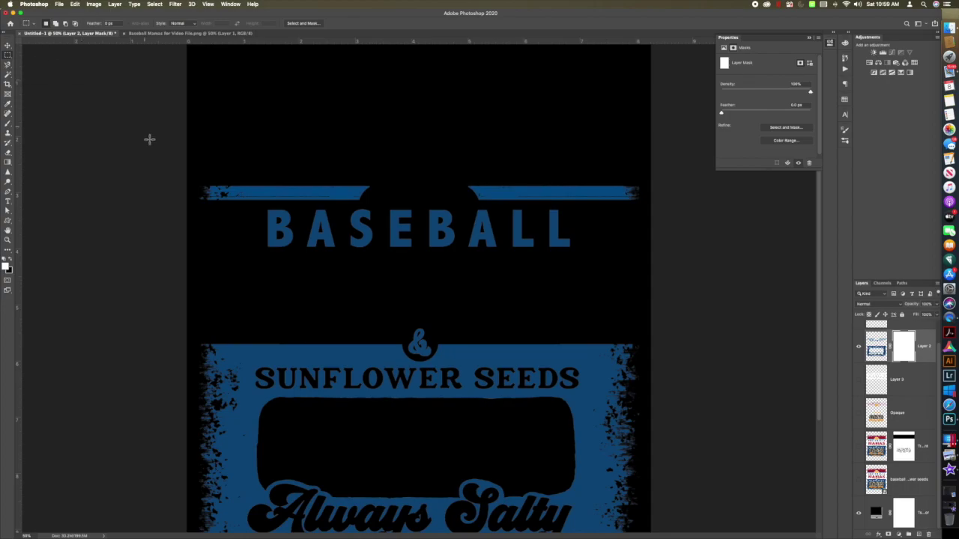
{"action": "left_click_drag", "start_coordinate": [169, 160], "coordinate": [737, 209]}
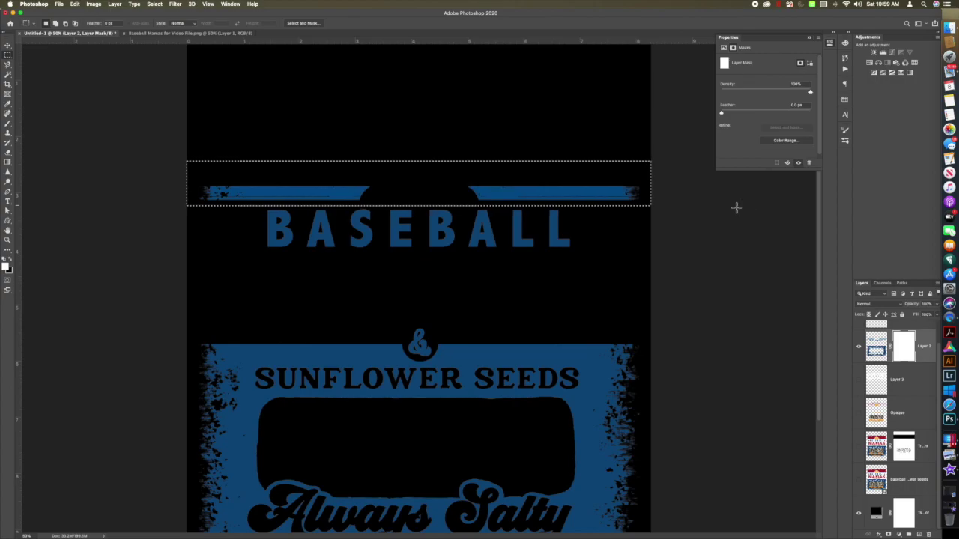
{"action": "key", "text": "shift+BackSpace"}
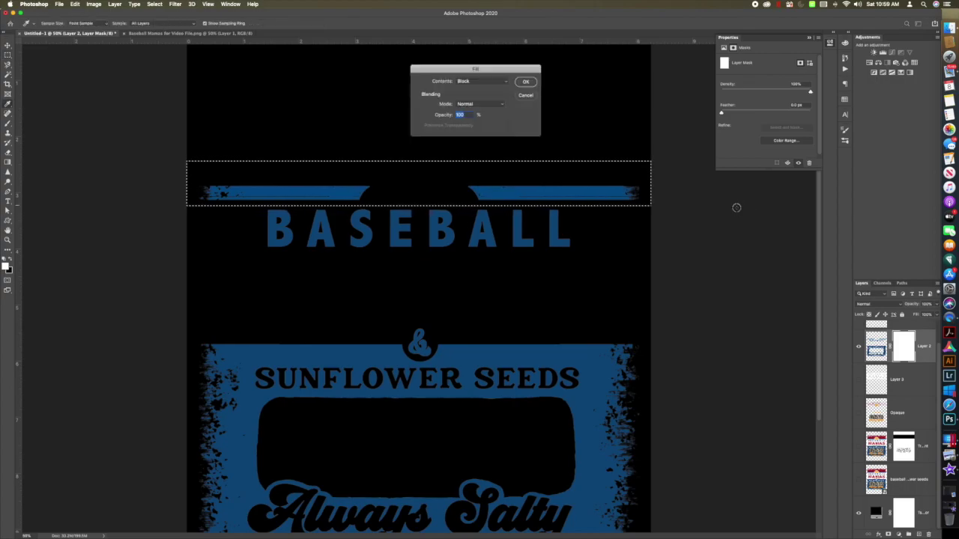
{"action": "left_click", "coordinate": [528, 83]}
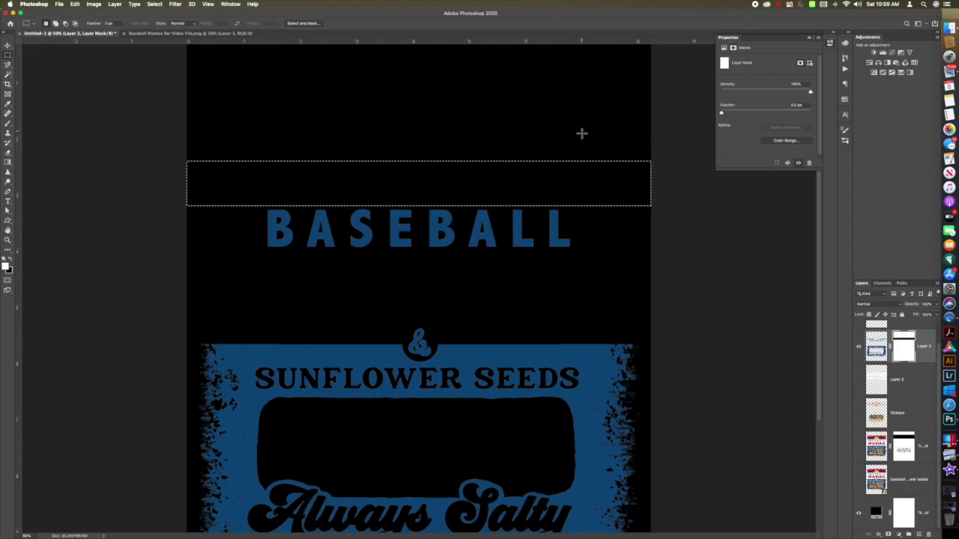
- Select the blue panel from SUNFLOWER SEEDS down with a rectangular marquee, fill it with black on the mask, and deselect
{"action": "scroll", "coordinate": [566, 256], "scroll_direction": "down", "scroll_amount": 3}
{"action": "scroll", "coordinate": [566, 255], "scroll_direction": "down", "scroll_amount": 2}
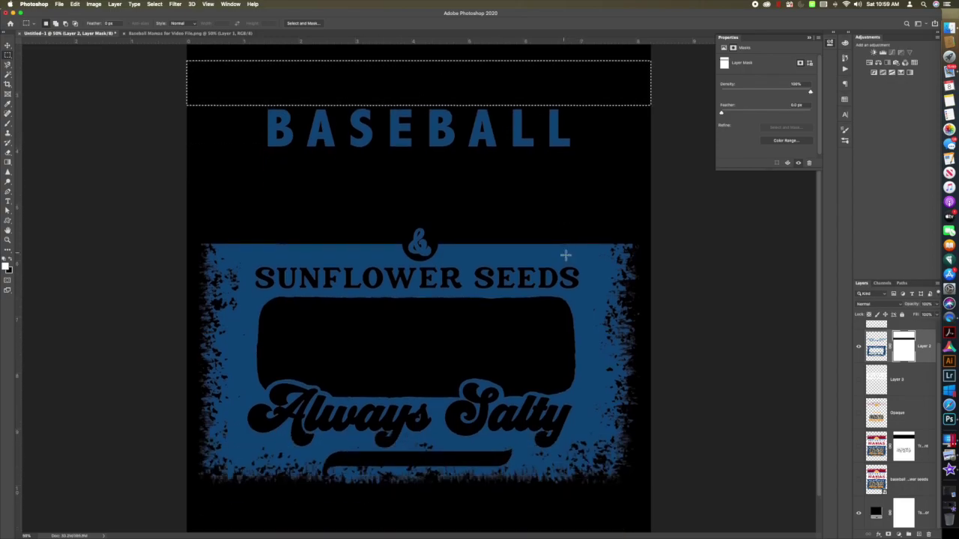
{"action": "scroll", "coordinate": [566, 255], "scroll_direction": "down", "scroll_amount": 2}
{"action": "left_click_drag", "start_coordinate": [197, 225], "coordinate": [649, 458]}
{"action": "left_click_drag", "start_coordinate": [649, 458], "coordinate": [649, 459]}
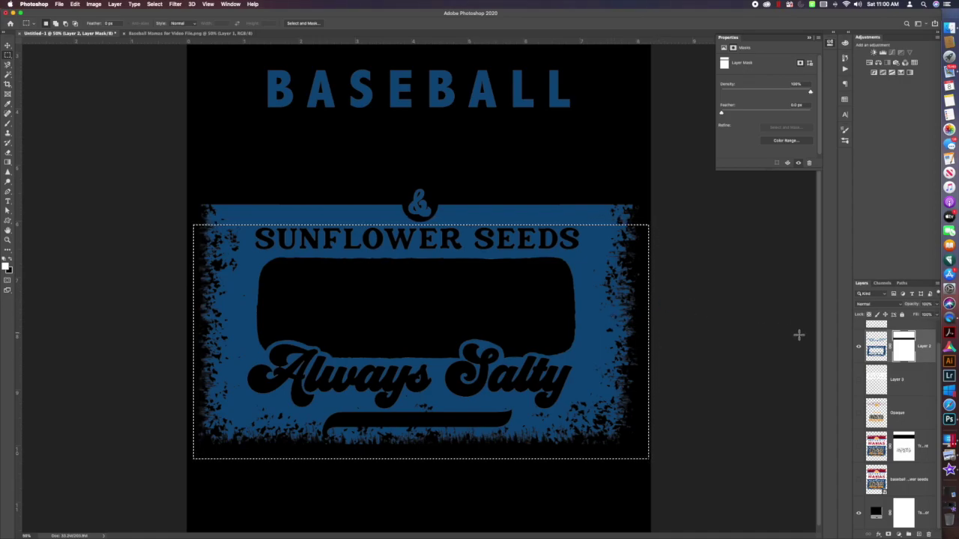
{"action": "key", "text": "shift+BackSpace"}
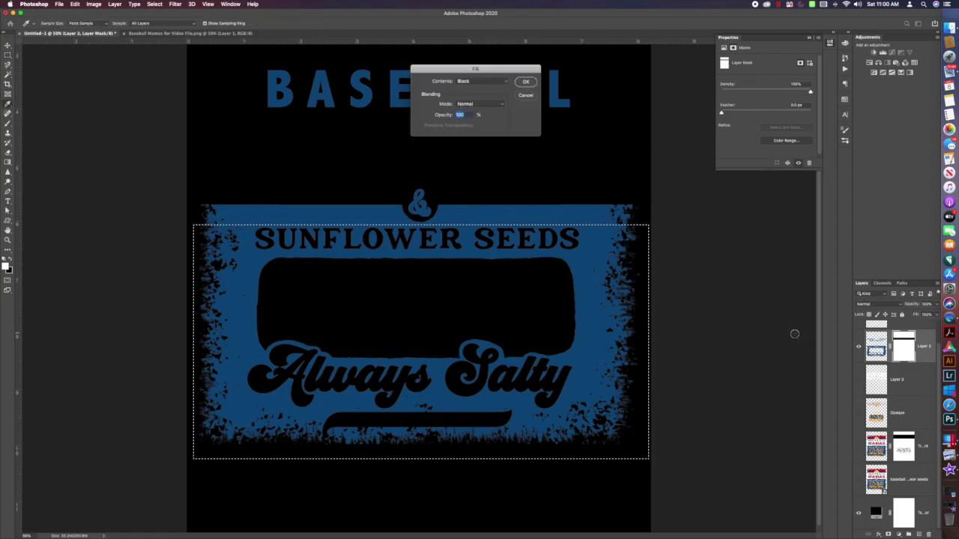
{"action": "left_click", "coordinate": [525, 82]}
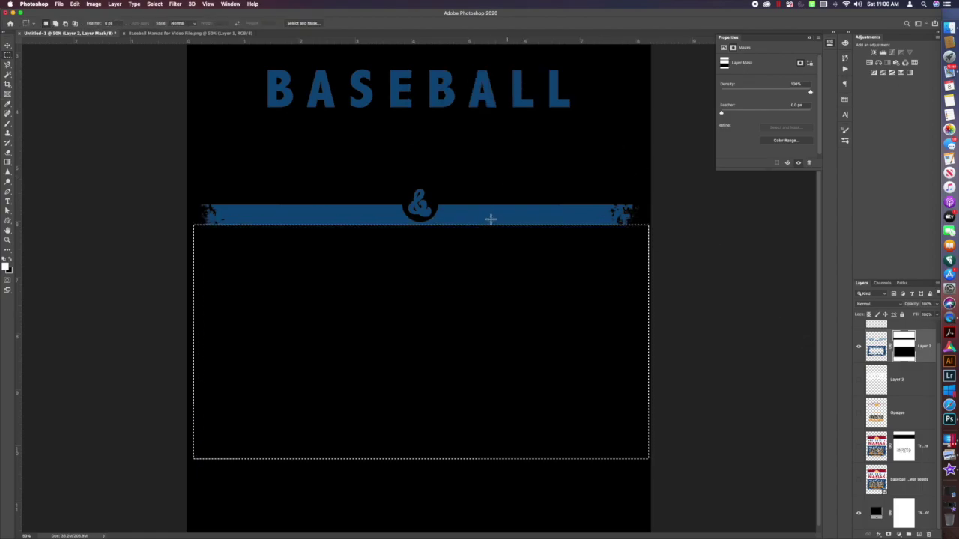
{"action": "key", "text": "super+d"}
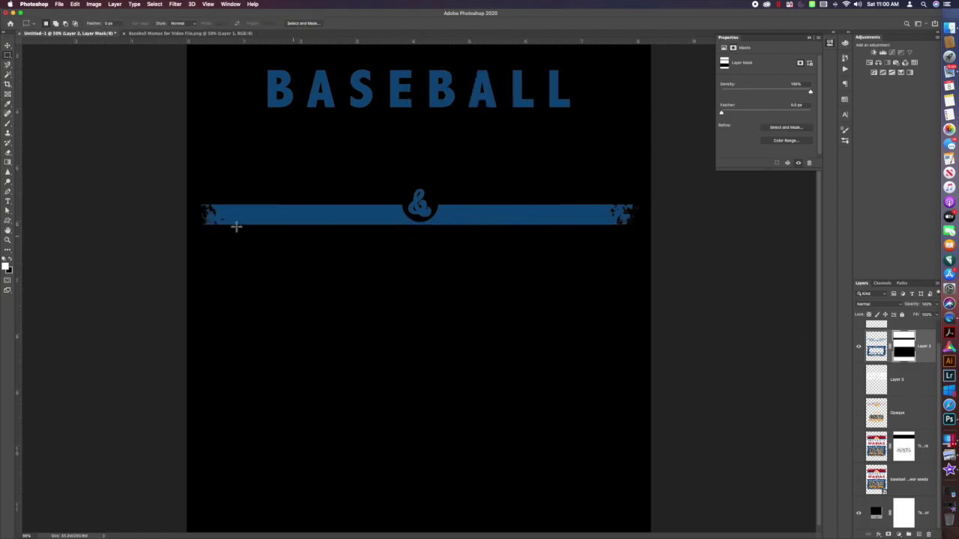
- Paint black on the blue layer's mask with an enlarged hard round brush to hide the remaining blue bar around the ampersand
{"action": "left_click", "coordinate": [9, 129]}
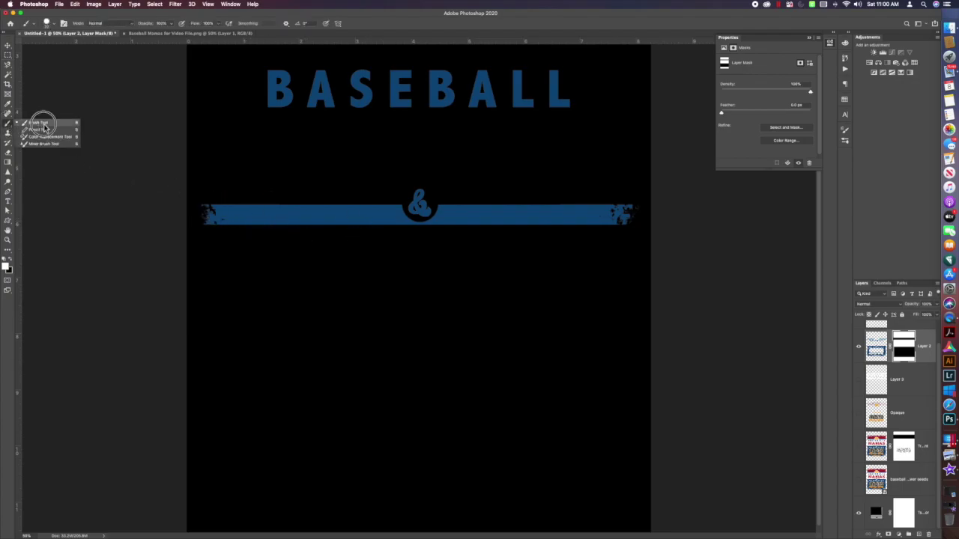
{"action": "left_click", "coordinate": [41, 122]}
{"action": "left_click", "coordinate": [56, 25]}
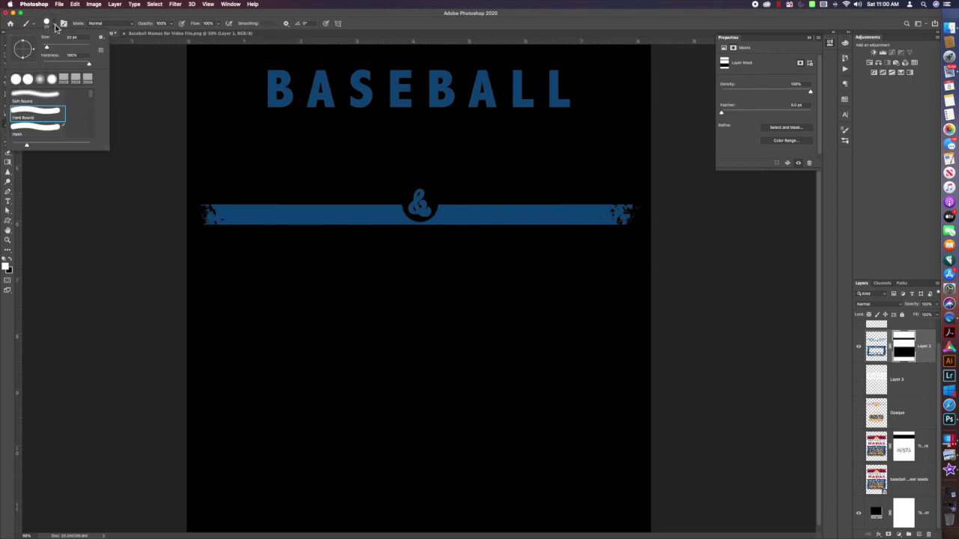
{"action": "left_click_drag", "start_coordinate": [48, 49], "coordinate": [57, 47]}
{"action": "key", "text": "bracketright"}
{"action": "key", "text": "bracketright"}
{"action": "key", "text": "bracketright"}
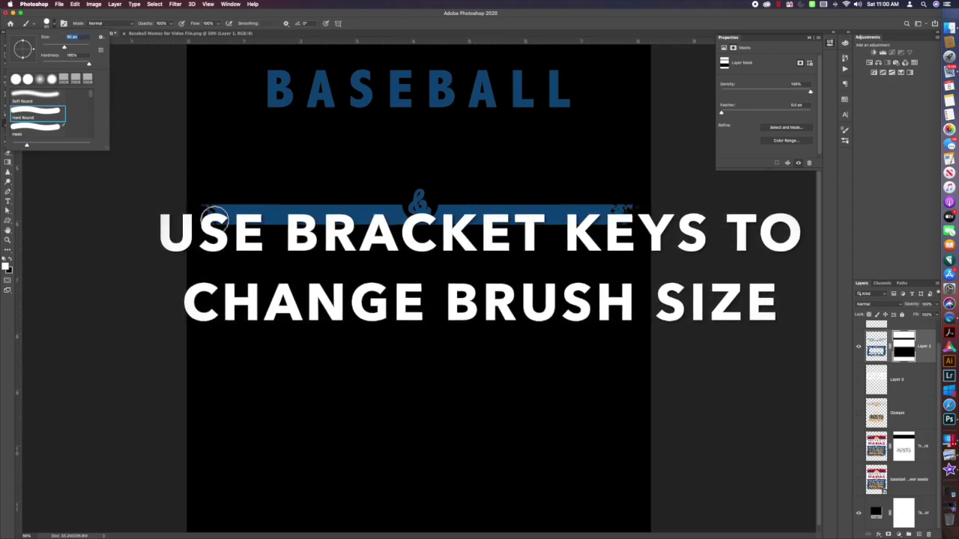
{"action": "key", "text": "Return"}
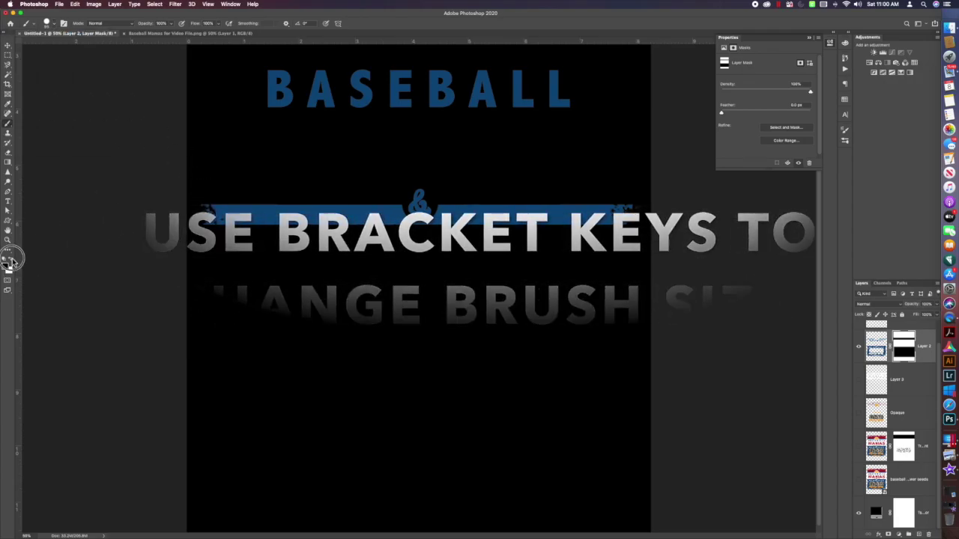
{"action": "key", "text": "bracketright"}
{"action": "key", "text": "bracketright"}
{"action": "key", "text": "bracketright"}
{"action": "mouse_move", "coordinate": [203, 202]}
{"action": "left_mouse_down"}
{"action": "mouse_move", "coordinate": [225, 238]}
{"action": "mouse_move", "coordinate": [224, 204]}
{"action": "mouse_move", "coordinate": [243, 229]}
{"action": "mouse_move", "coordinate": [246, 217]}
{"action": "mouse_move", "coordinate": [388, 209]}
{"action": "mouse_move", "coordinate": [397, 218]}
{"action": "mouse_move", "coordinate": [222, 228]}
{"action": "mouse_move", "coordinate": [360, 217]}
{"action": "left_mouse_up"}
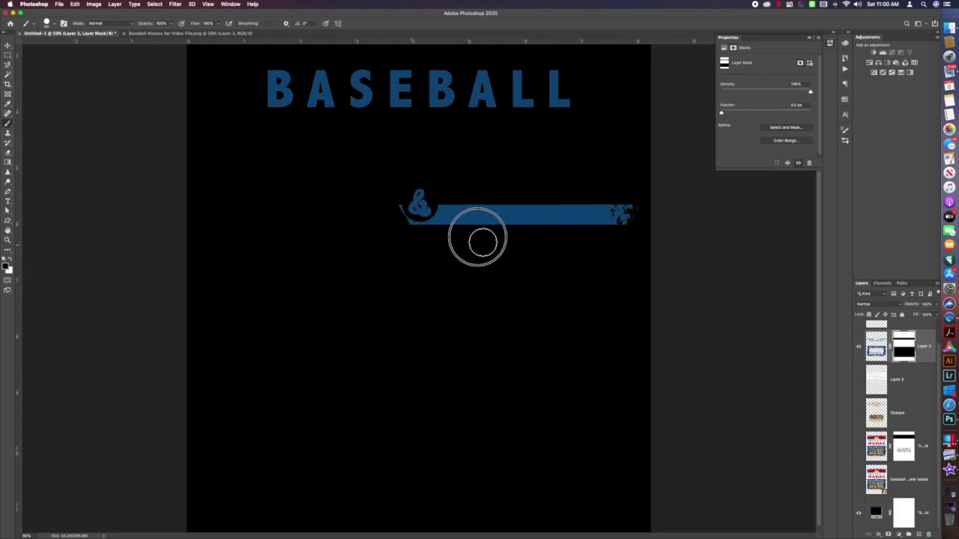
{"action": "mouse_move", "coordinate": [478, 237]}
{"action": "left_mouse_down"}
{"action": "mouse_move", "coordinate": [706, 200]}
{"action": "mouse_move", "coordinate": [578, 230]}
{"action": "mouse_move", "coordinate": [612, 223]}
{"action": "mouse_move", "coordinate": [598, 194]}
{"action": "mouse_move", "coordinate": [537, 219]}
{"action": "mouse_move", "coordinate": [519, 221]}
{"action": "mouse_move", "coordinate": [542, 203]}
{"action": "mouse_move", "coordinate": [449, 220]}
{"action": "mouse_move", "coordinate": [481, 232]}
{"action": "mouse_move", "coordinate": [453, 219]}
{"action": "left_mouse_up"}
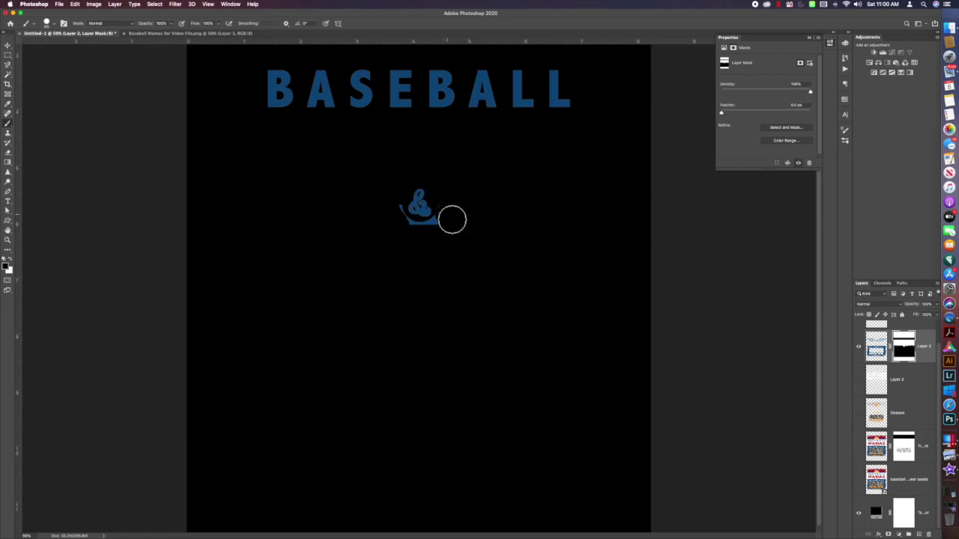
{"action": "mouse_move", "coordinate": [445, 207]}
{"action": "left_mouse_down"}
{"action": "mouse_move", "coordinate": [421, 225]}
{"action": "mouse_move", "coordinate": [397, 207]}
{"action": "mouse_move", "coordinate": [412, 226]}
{"action": "left_mouse_up"}
- Show the Red layer together with the masked blue layer and check the combined artwork
{"action": "scroll", "coordinate": [906, 412], "scroll_direction": "up", "scroll_amount": 2}
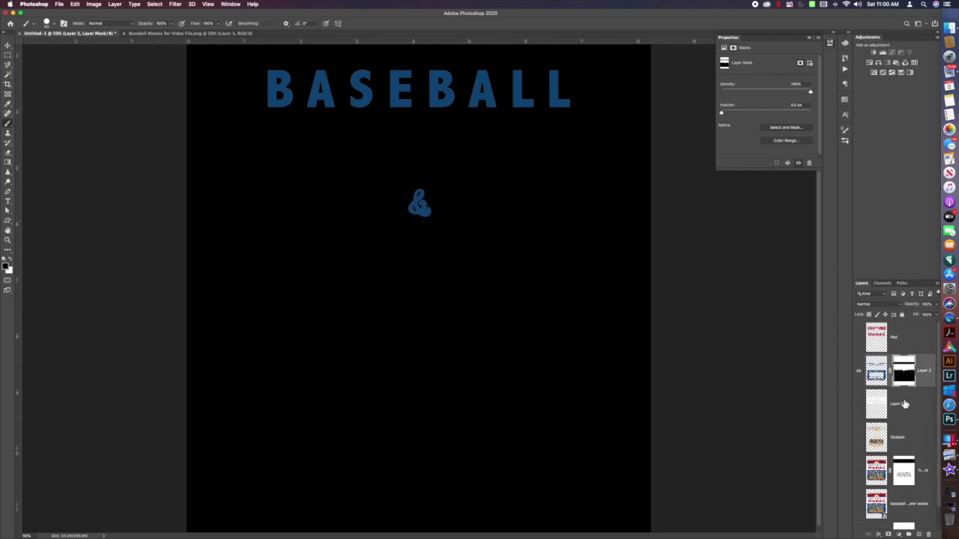
{"action": "left_click", "coordinate": [859, 337]}
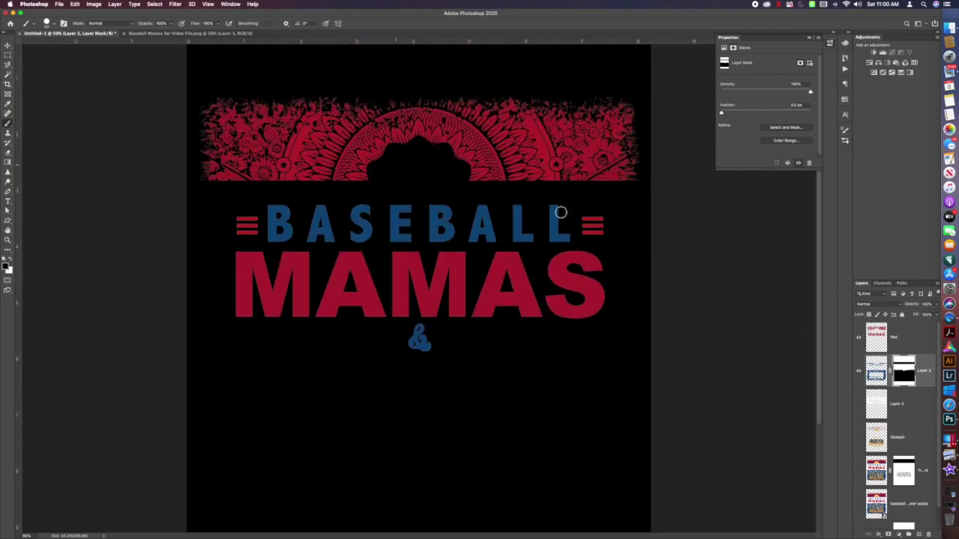
{"action": "scroll", "coordinate": [683, 313], "scroll_direction": "down", "scroll_amount": 3}
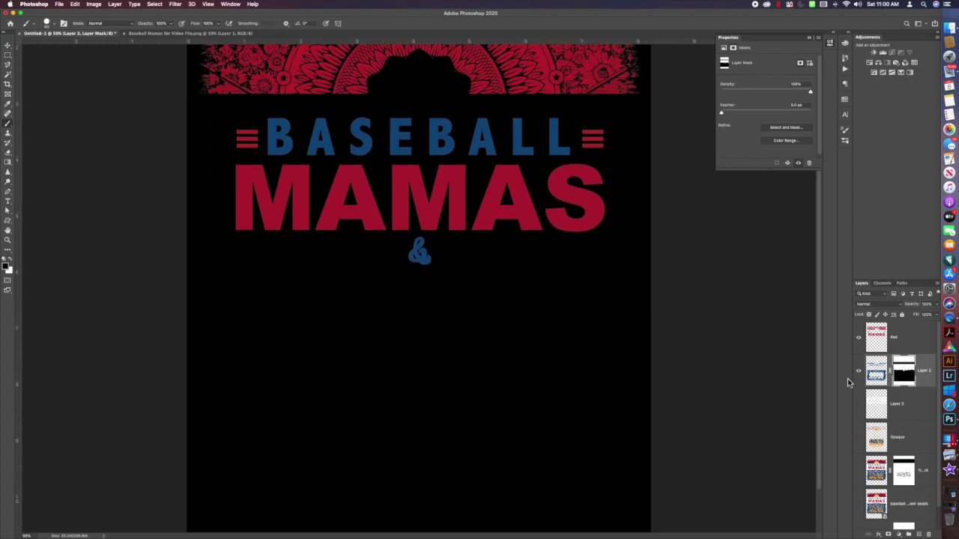
- Hide the Red layer and the masked blue layer, and show only the white layer
{"action": "left_click", "coordinate": [858, 337]}
{"action": "left_click", "coordinate": [859, 373]}
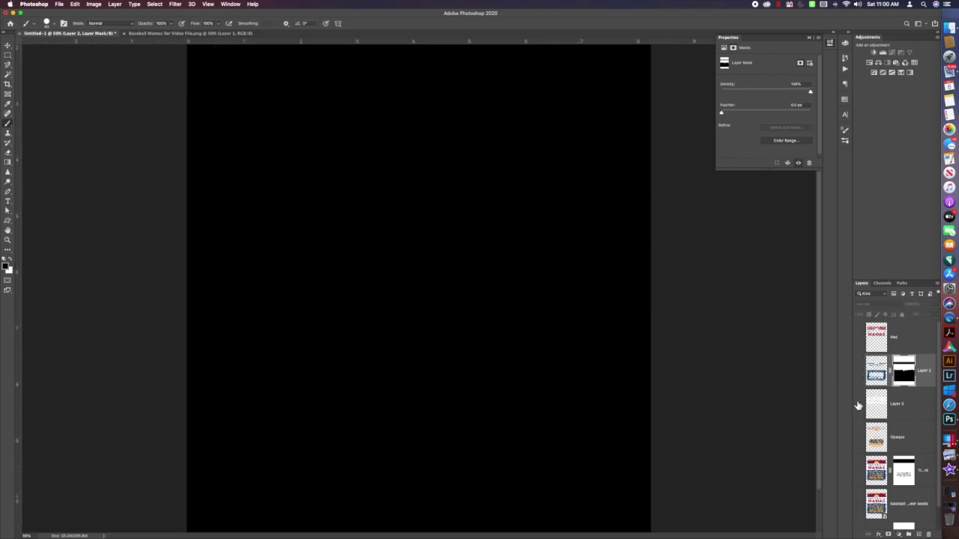
{"action": "left_click", "coordinate": [858, 405]}
{"action": "scroll", "coordinate": [693, 319], "scroll_direction": "up", "scroll_amount": 2}
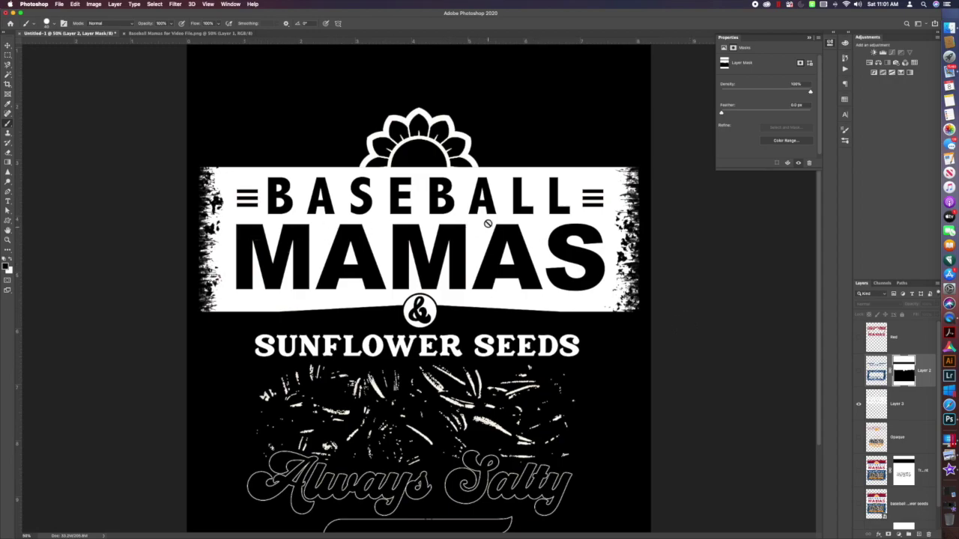
- Choose the Rectangular Marquee tool and add a layer mask to the white layer
{"action": "left_click", "coordinate": [7, 55]}
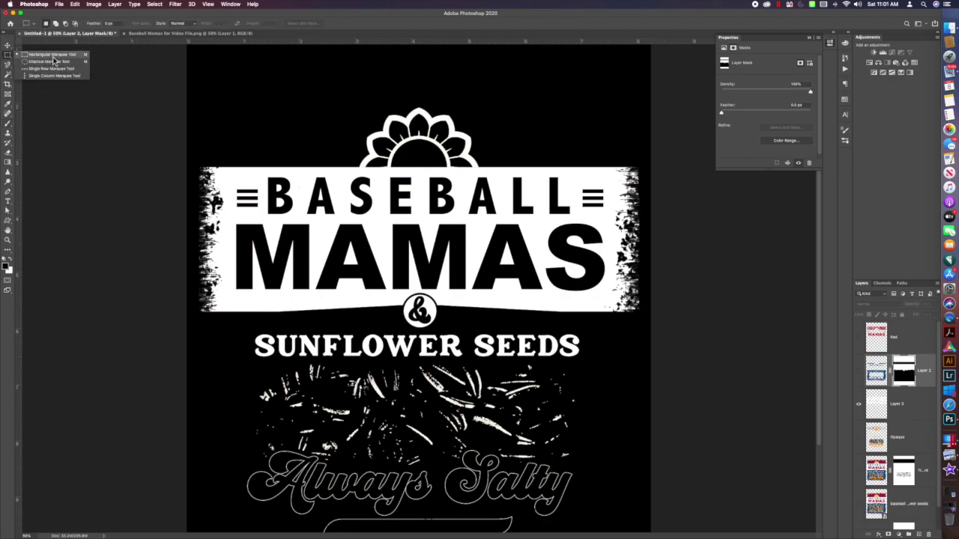
{"action": "left_click", "coordinate": [54, 57]}
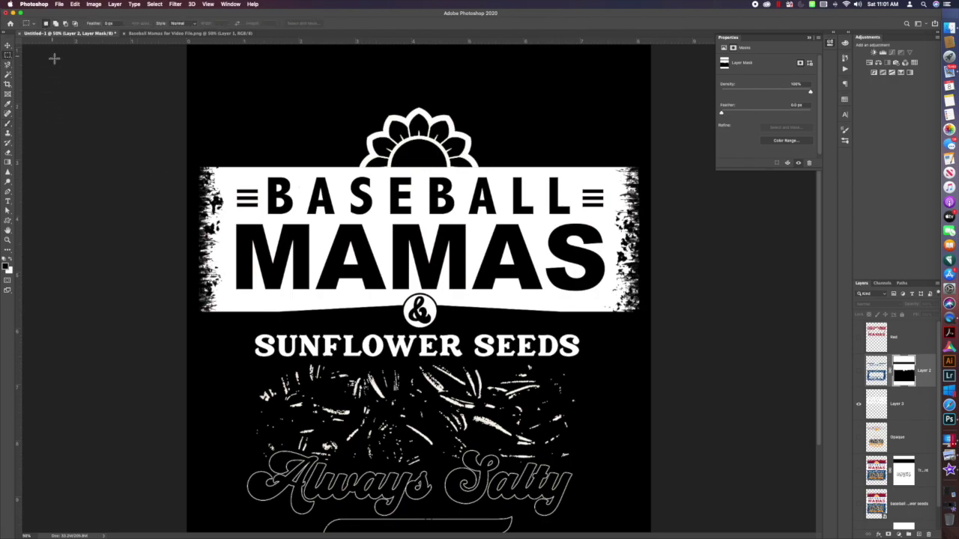
{"action": "left_click", "coordinate": [883, 404]}
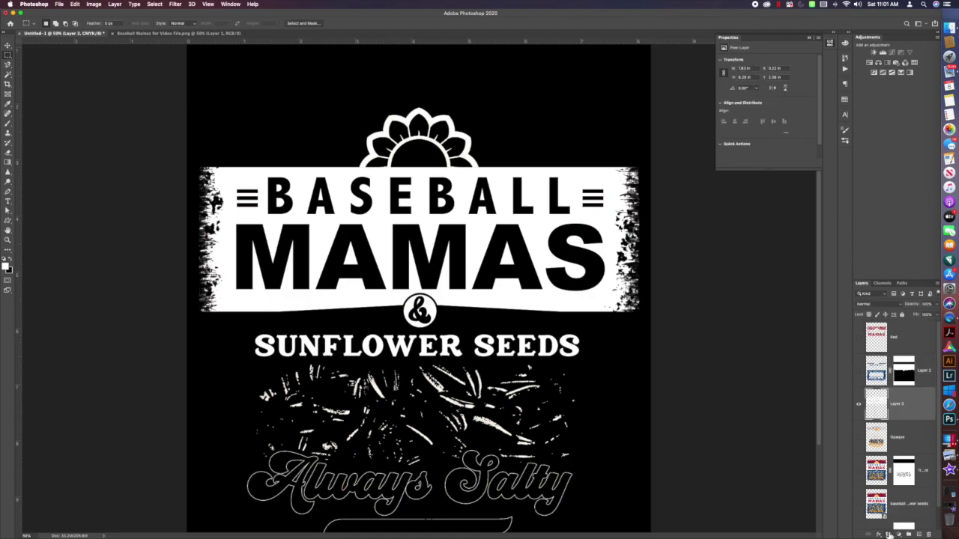
{"action": "left_click", "coordinate": [889, 534]}
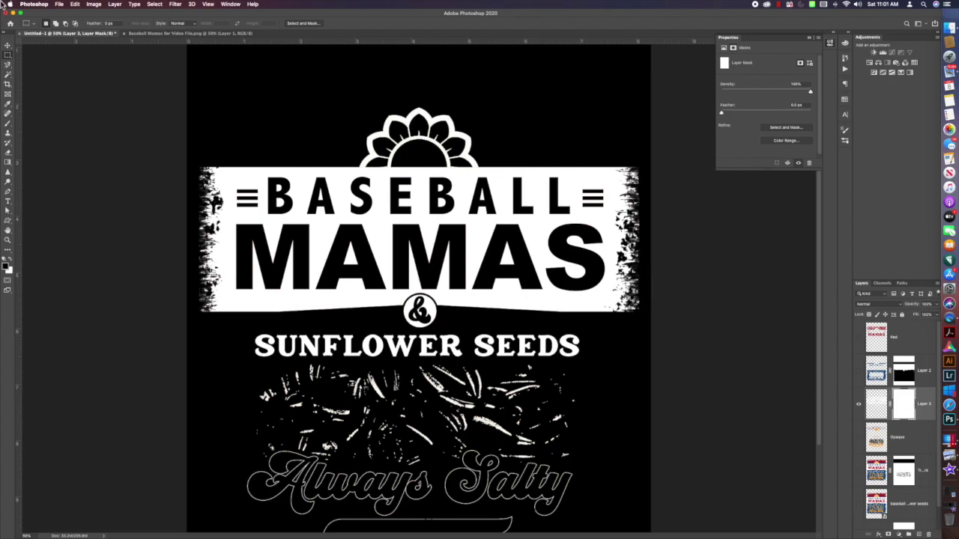
- Select most of the white BASEBALL MAMAS panel with a rectangular marquee, fill it with black on the mask at 100% opacity, and deselect
{"action": "left_click", "coordinate": [8, 55]}
{"action": "left_click_drag", "start_coordinate": [186, 165], "coordinate": [657, 278]}
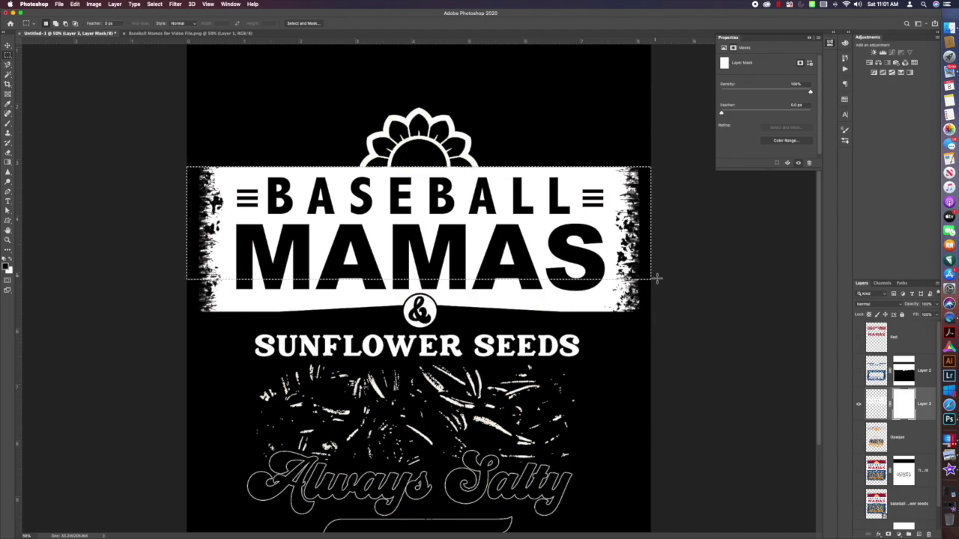
{"action": "key", "text": "shift+BackSpace"}
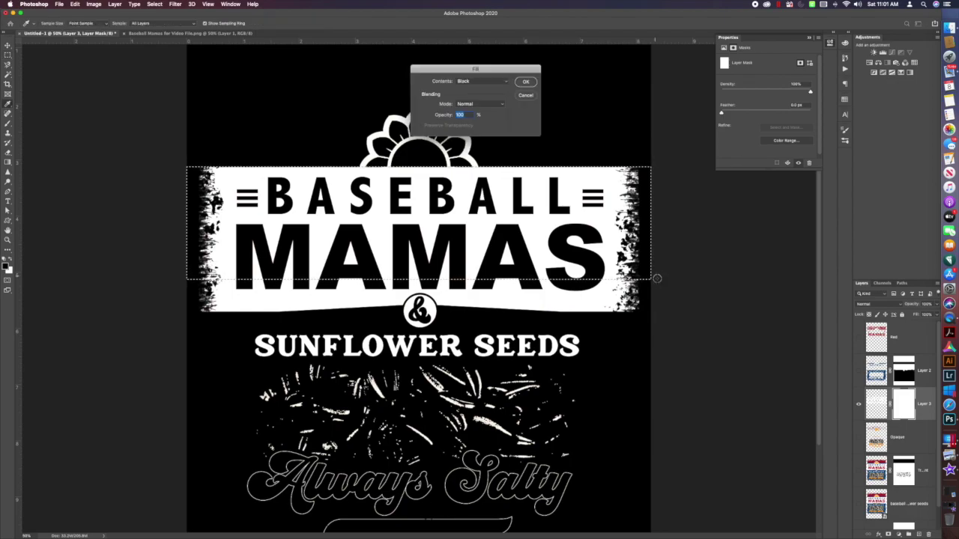
{"action": "left_click", "coordinate": [527, 82]}
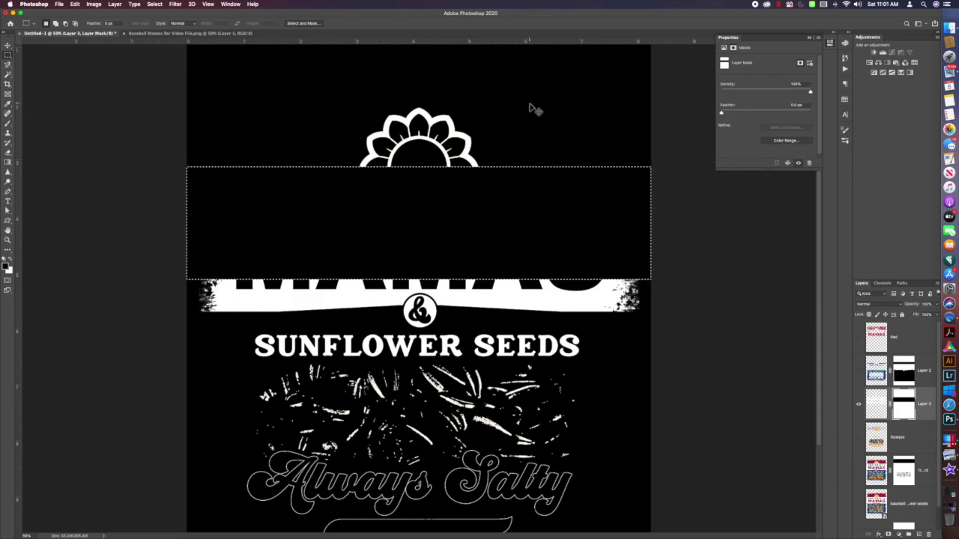
{"action": "key", "text": "super+d"}
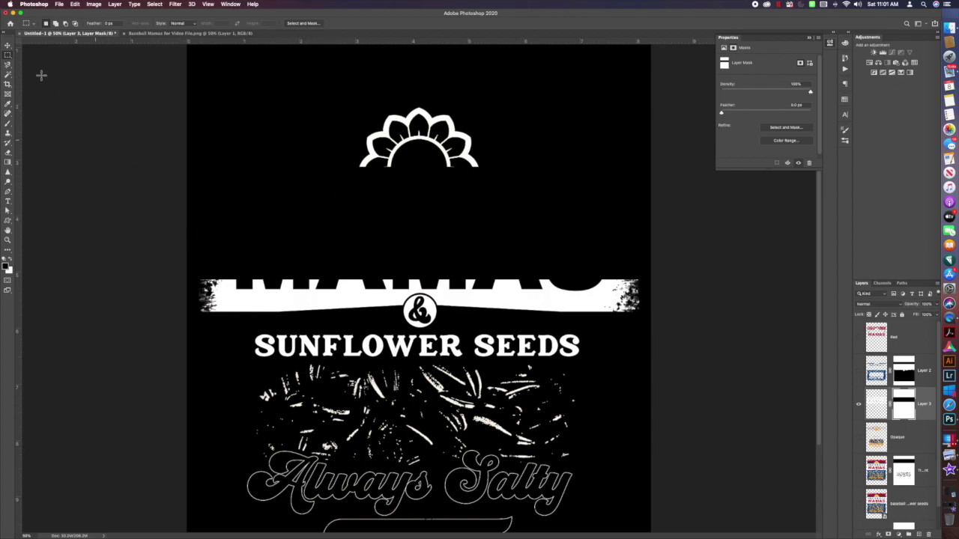
- Paint black on the white layer's mask with an enlarged brush to hide the leftover panel strip on both sides of the ampersand
{"action": "left_click_drag", "start_coordinate": [8, 125], "coordinate": [38, 125]}
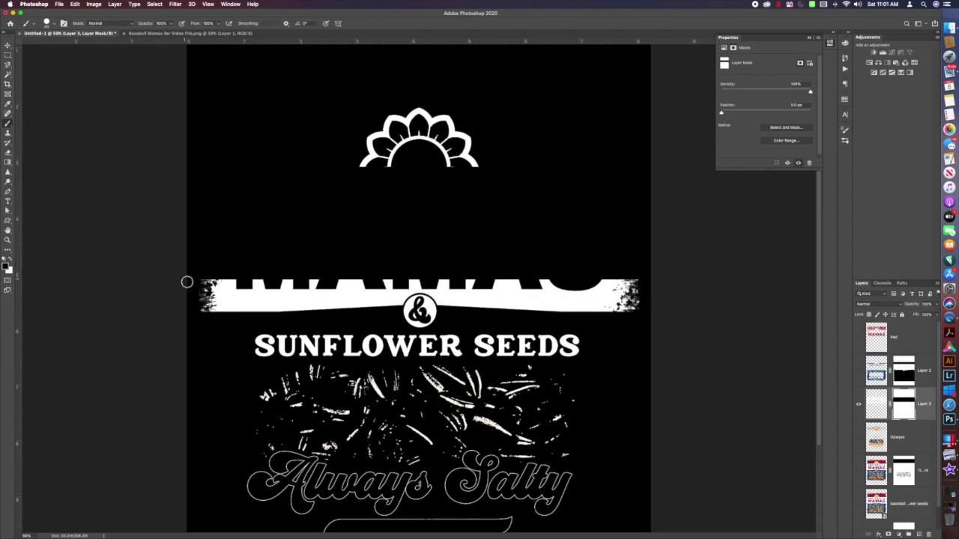
{"action": "key", "text": "bracketright"}
{"action": "key", "text": "bracketright"}
{"action": "key", "text": "bracketright"}
{"action": "key", "text": "bracketright"}
{"action": "key", "text": "bracketright"}
{"action": "key", "text": "bracketright"}
{"action": "key", "text": "bracketright"}
{"action": "key", "text": "bracketright"}
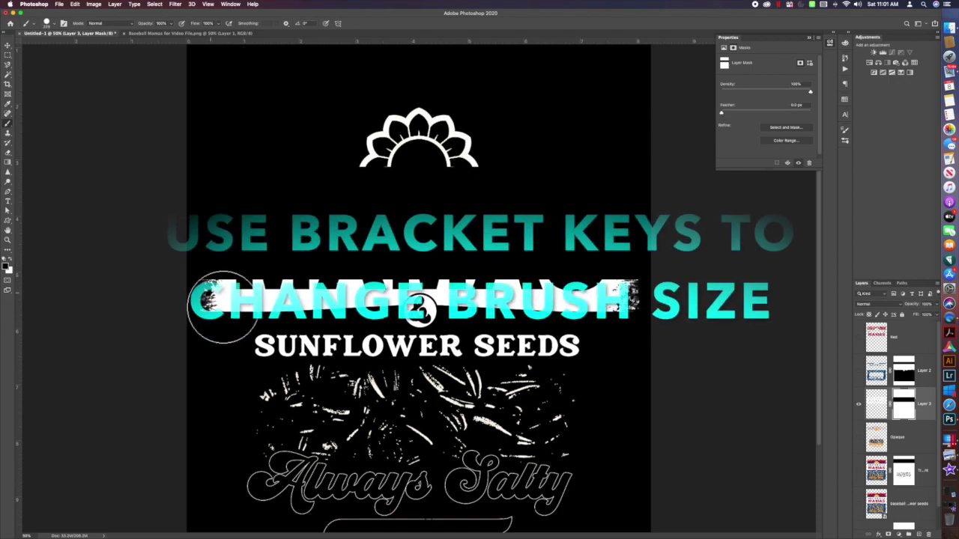
{"action": "key", "text": "bracketleft"}
{"action": "key", "text": "bracketleft"}
{"action": "key", "text": "bracketleft"}
{"action": "key", "text": "bracketright"}
{"action": "key", "text": "bracketright"}
{"action": "key", "text": "bracketright"}
{"action": "key", "text": "bracketright"}
{"action": "key", "text": "bracketleft"}
{"action": "key", "text": "bracketleft"}
{"action": "key", "text": "bracketleft"}
{"action": "key", "text": "bracketleft"}
{"action": "key", "text": "bracketleft"}
{"action": "key", "text": "bracketleft"}
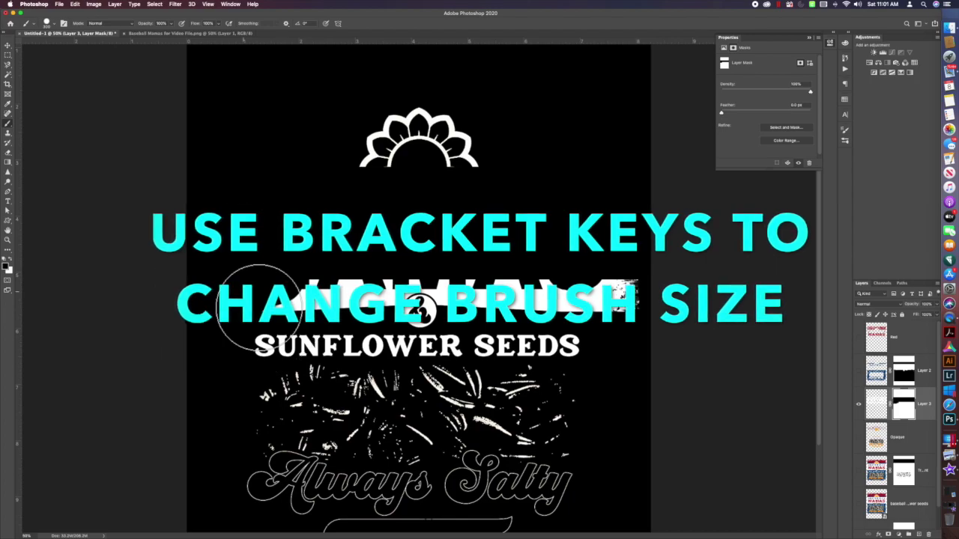
{"action": "mouse_move", "coordinate": [254, 301]}
{"action": "left_mouse_down"}
{"action": "mouse_move", "coordinate": [378, 290]}
{"action": "mouse_move", "coordinate": [363, 306]}
{"action": "mouse_move", "coordinate": [281, 308]}
{"action": "mouse_move", "coordinate": [347, 276]}
{"action": "mouse_move", "coordinate": [484, 236]}
{"action": "mouse_move", "coordinate": [475, 226]}
{"action": "mouse_move", "coordinate": [586, 250]}
{"action": "mouse_move", "coordinate": [638, 305]}
{"action": "mouse_move", "coordinate": [635, 269]}
{"action": "mouse_move", "coordinate": [629, 298]}
{"action": "mouse_move", "coordinate": [527, 297]}
{"action": "mouse_move", "coordinate": [640, 278]}
{"action": "mouse_move", "coordinate": [470, 290]}
{"action": "mouse_move", "coordinate": [520, 309]}
{"action": "mouse_move", "coordinate": [476, 304]}
{"action": "mouse_move", "coordinate": [452, 278]}
{"action": "left_mouse_up"}
- Paint black with progressively smaller brushes to mask the white remnants above and around the ampersand's circle
{"action": "key", "text": "bracketright"}
{"action": "key", "text": "bracketright"}
{"action": "key", "text": "bracketright"}
{"action": "key", "text": "bracketleft"}
{"action": "key", "text": "bracketleft"}
{"action": "key", "text": "bracketleft"}
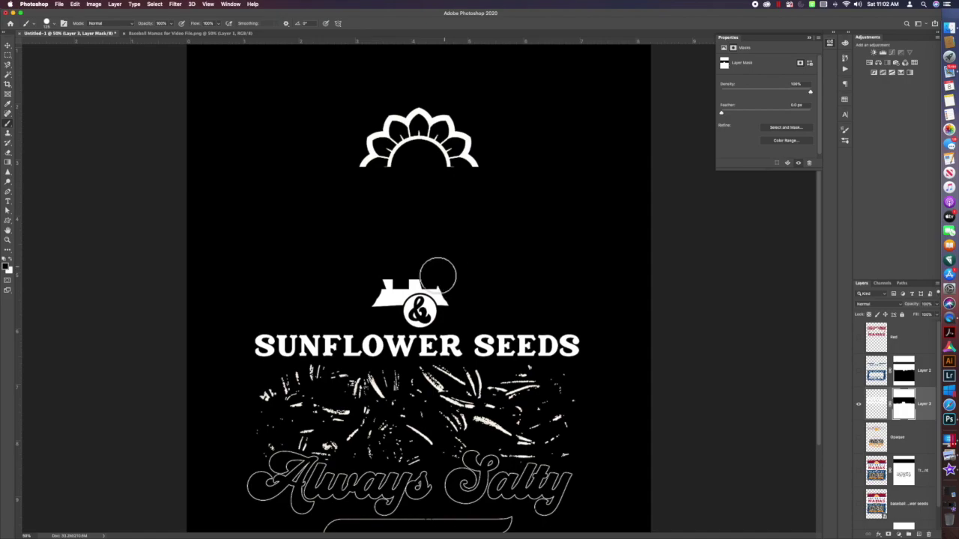
{"action": "mouse_move", "coordinate": [384, 279]}
{"action": "left_mouse_down"}
{"action": "mouse_move", "coordinate": [381, 304]}
{"action": "mouse_move", "coordinate": [405, 277]}
{"action": "mouse_move", "coordinate": [437, 283]}
{"action": "left_mouse_up"}
{"action": "key", "text": "bracketleft"}
{"action": "key", "text": "bracketleft"}
{"action": "key", "text": "bracketleft"}
{"action": "key", "text": "bracketleft"}
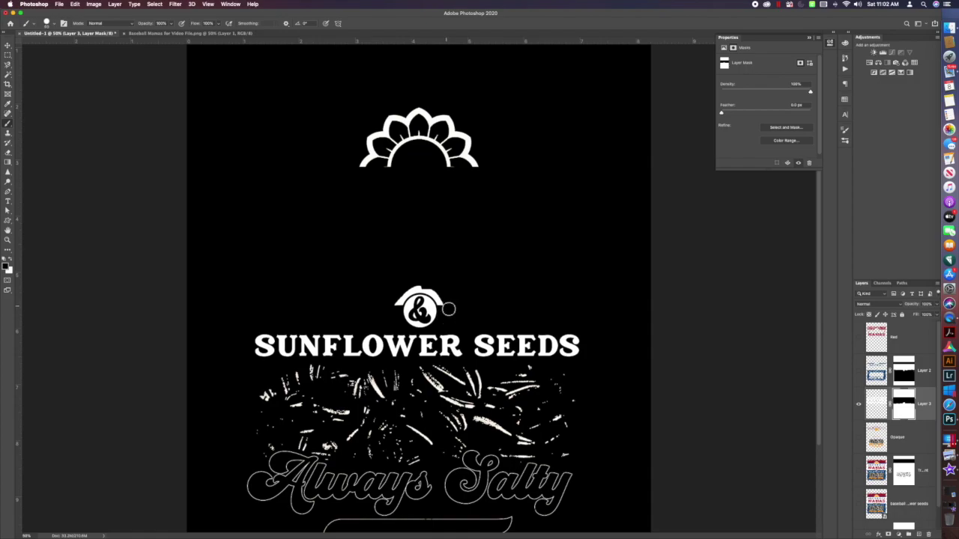
{"action": "mouse_move", "coordinate": [445, 305]}
{"action": "left_mouse_down"}
{"action": "mouse_move", "coordinate": [414, 282]}
{"action": "mouse_move", "coordinate": [390, 303]}
{"action": "mouse_move", "coordinate": [402, 293]}
{"action": "mouse_move", "coordinate": [430, 290]}
{"action": "left_mouse_up"}
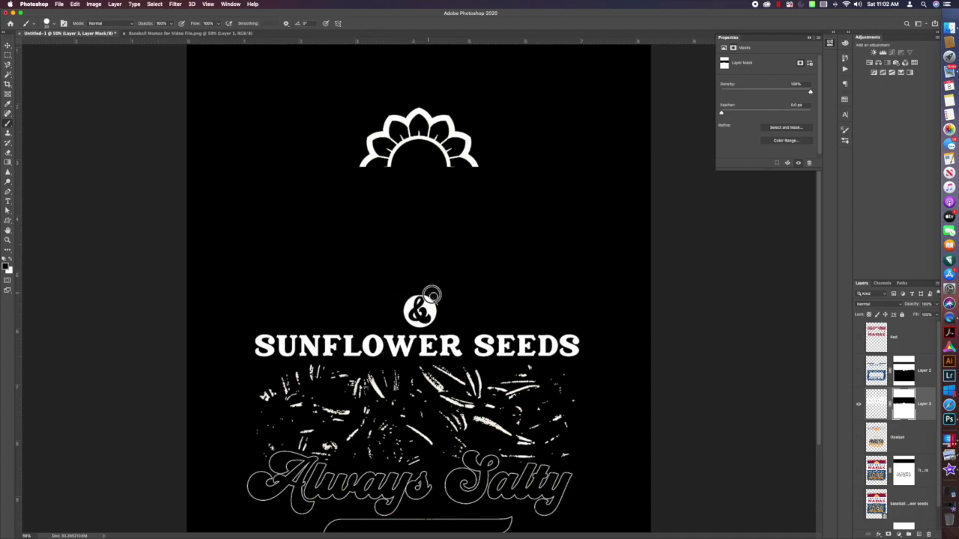
- Switch the foreground color to white for painting areas back in on the white layer's mask
{"action": "left_click", "coordinate": [11, 260]}
{"action": "left_click", "coordinate": [7, 267]}
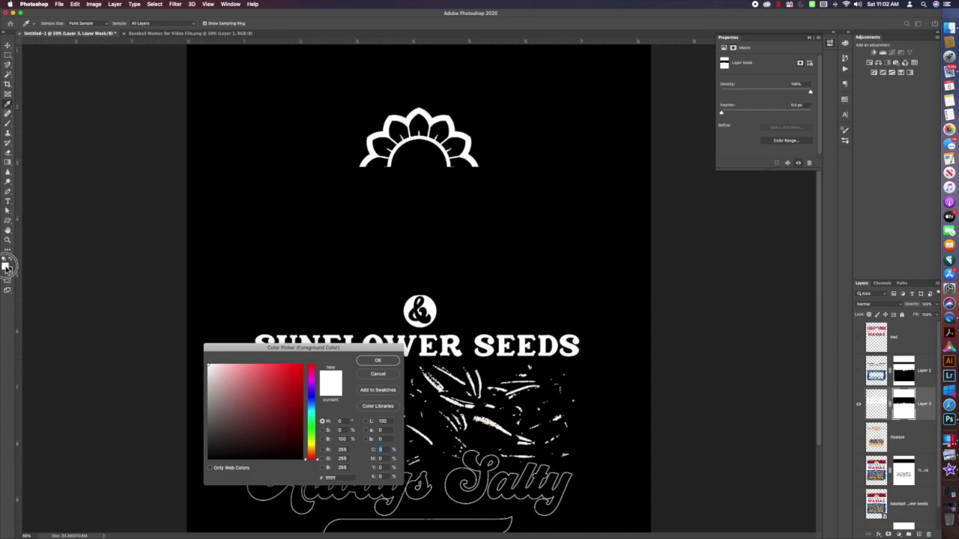
{"action": "left_click", "coordinate": [378, 362]}
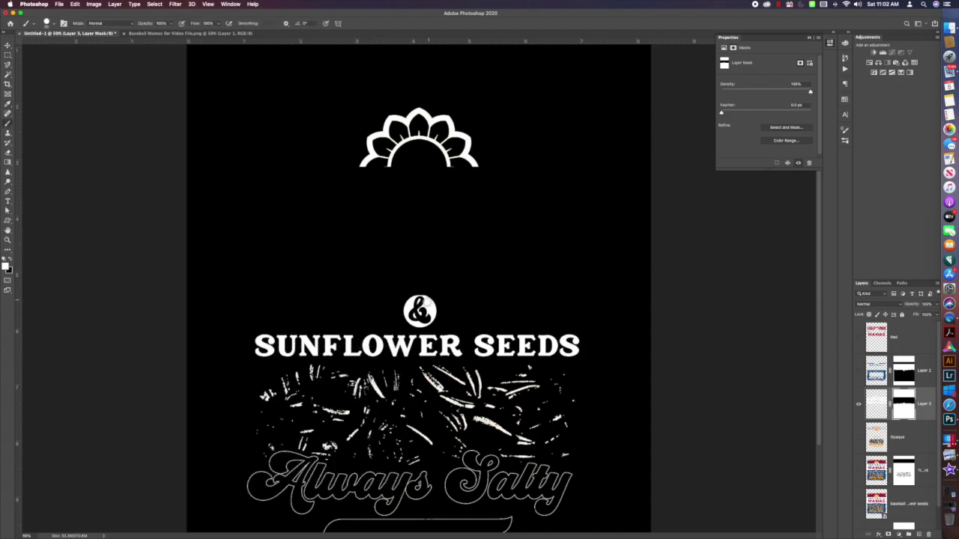
{"action": "key", "text": "bracketright"}
{"action": "key", "text": "bracketright"}
{"action": "scroll", "coordinate": [641, 341], "scroll_direction": "down", "scroll_amount": 5}
{"action": "scroll", "coordinate": [642, 342], "scroll_direction": "up", "scroll_amount": 4}
{"action": "scroll", "coordinate": [641, 342], "scroll_direction": "down", "scroll_amount": 3}
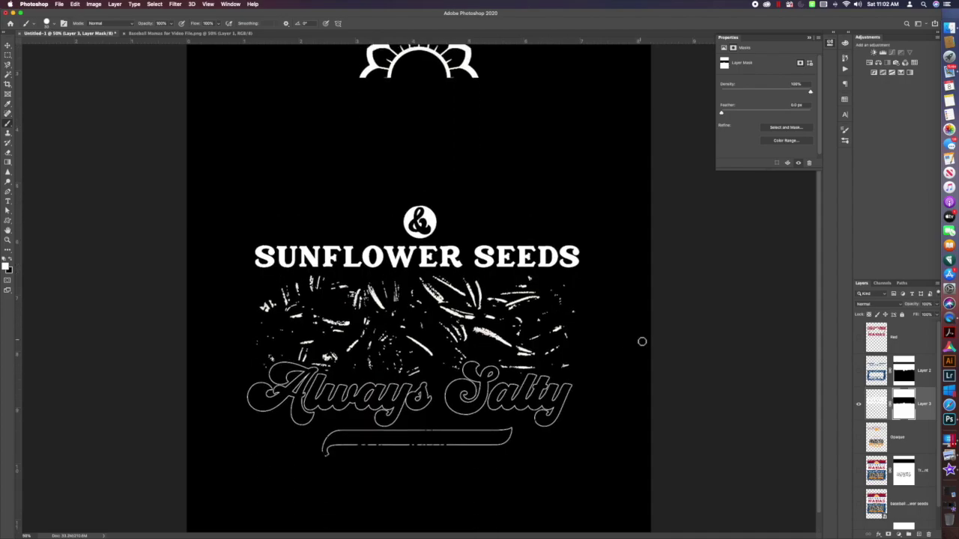
- Show the Red, blue and Opaque layers together with the white layer and check the whole artwork fitted to the screen
{"action": "left_click", "coordinate": [859, 337]}
{"action": "left_click", "coordinate": [859, 371]}
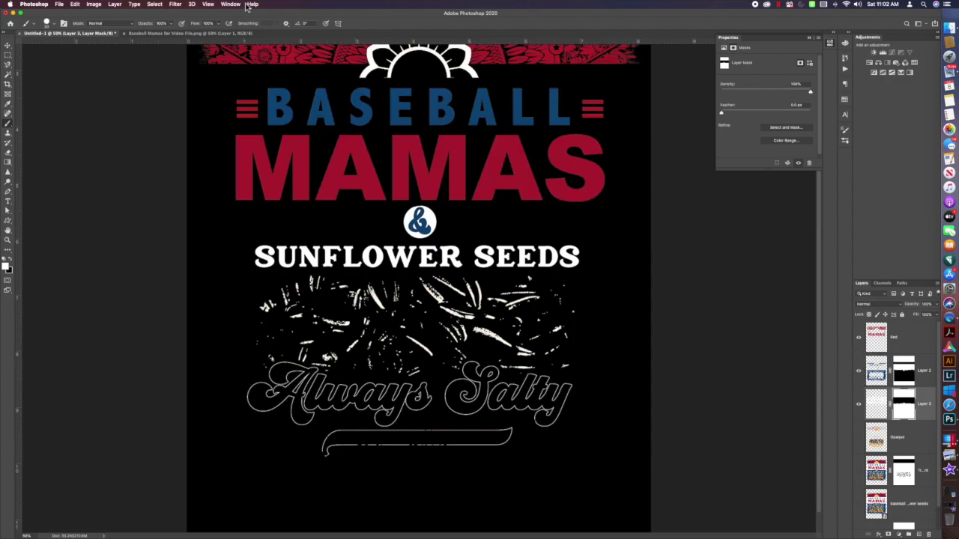
{"action": "left_click", "coordinate": [208, 4]}
{"action": "left_click", "coordinate": [228, 76]}
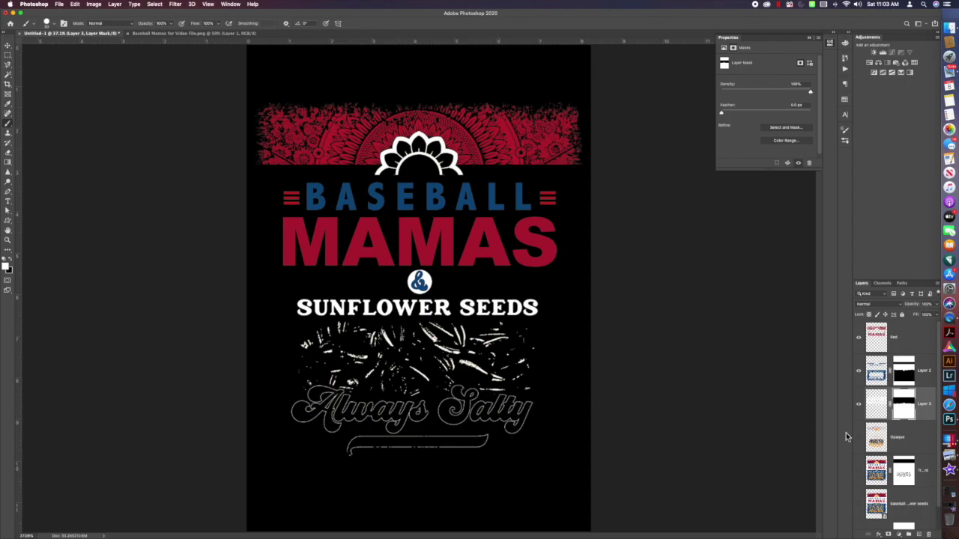
{"action": "left_click", "coordinate": [859, 439]}
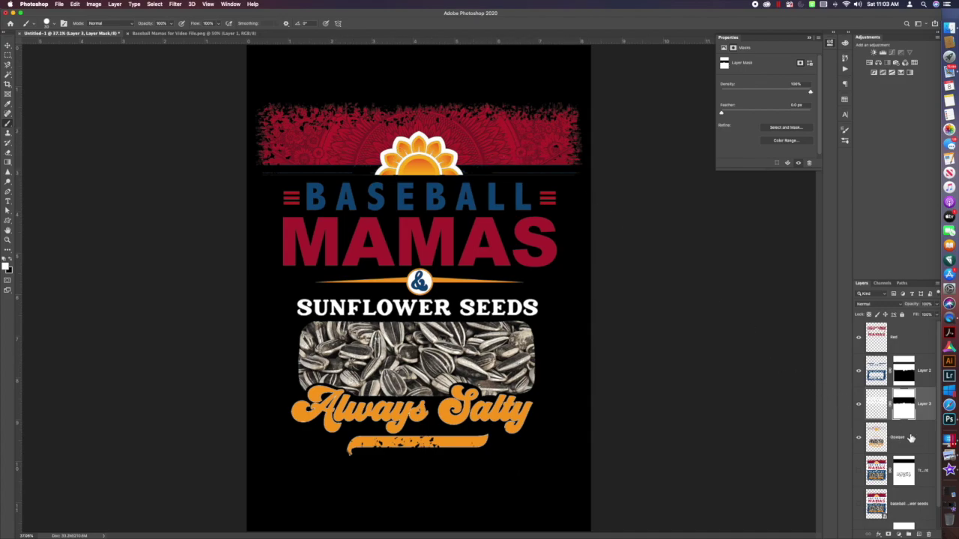
- Hide the red, blue and white layers, select the Opaque layer, and choose the Magic Wand tool
{"action": "left_click_drag", "start_coordinate": [858, 337], "coordinate": [864, 408]}
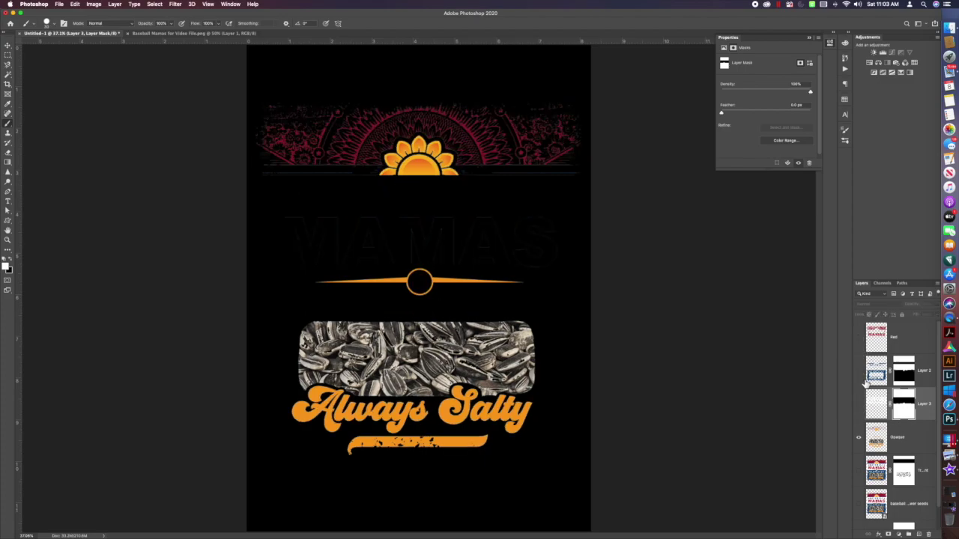
{"action": "left_click", "coordinate": [878, 438]}
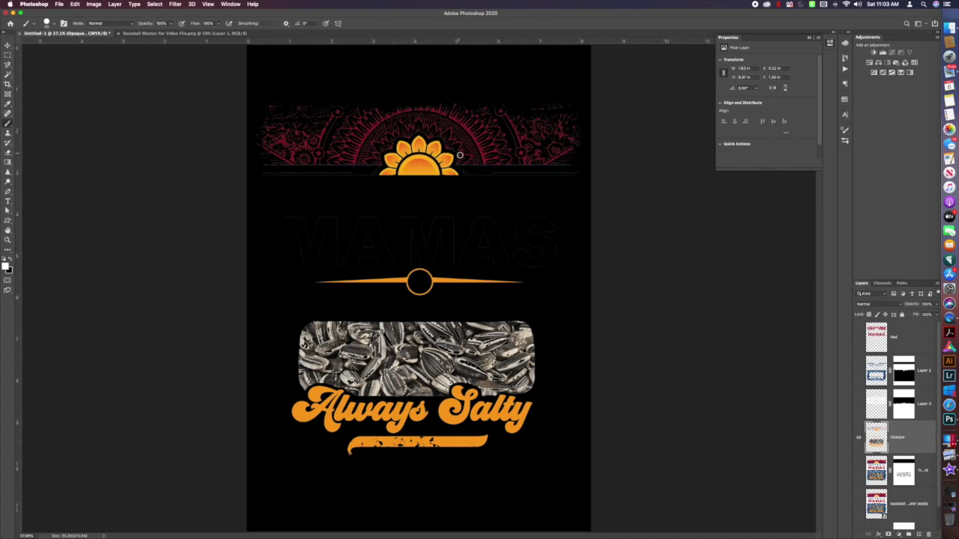
{"action": "left_click", "coordinate": [6, 78]}
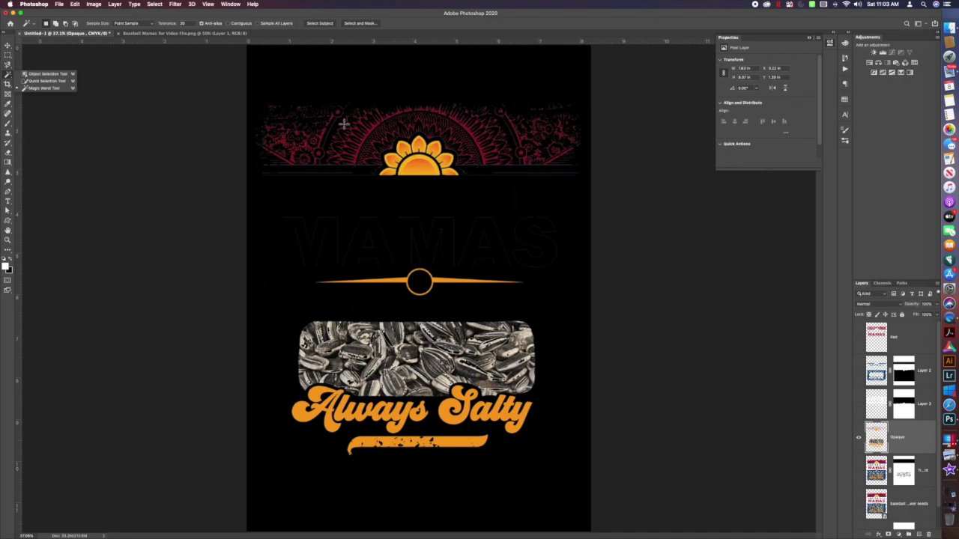
{"action": "left_click", "coordinate": [367, 137]}
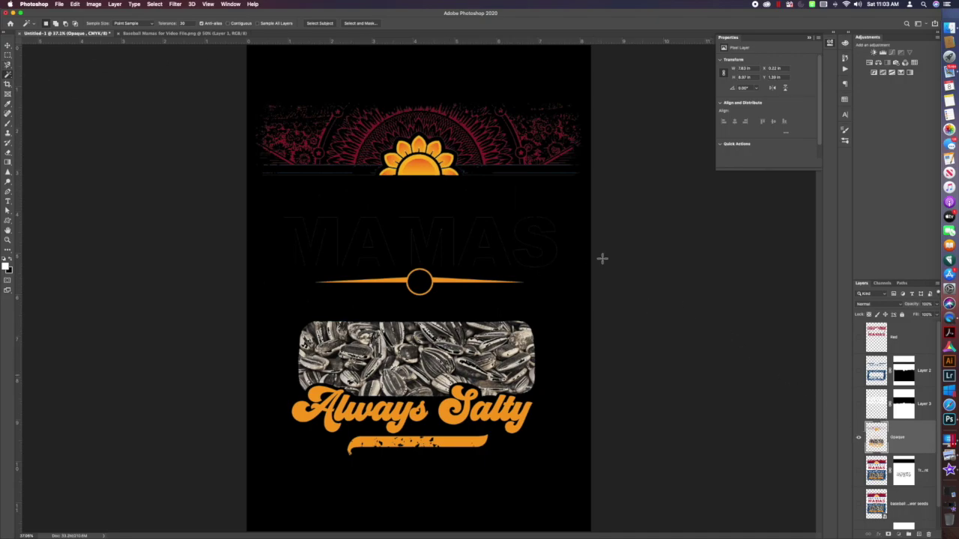
{"action": "left_click", "coordinate": [468, 131]}
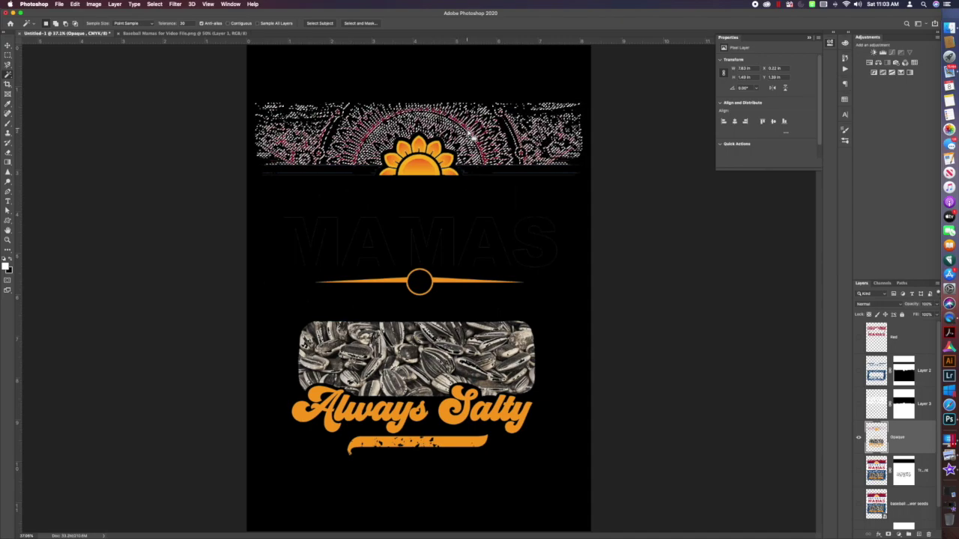
{"action": "key", "text": "super+d"}
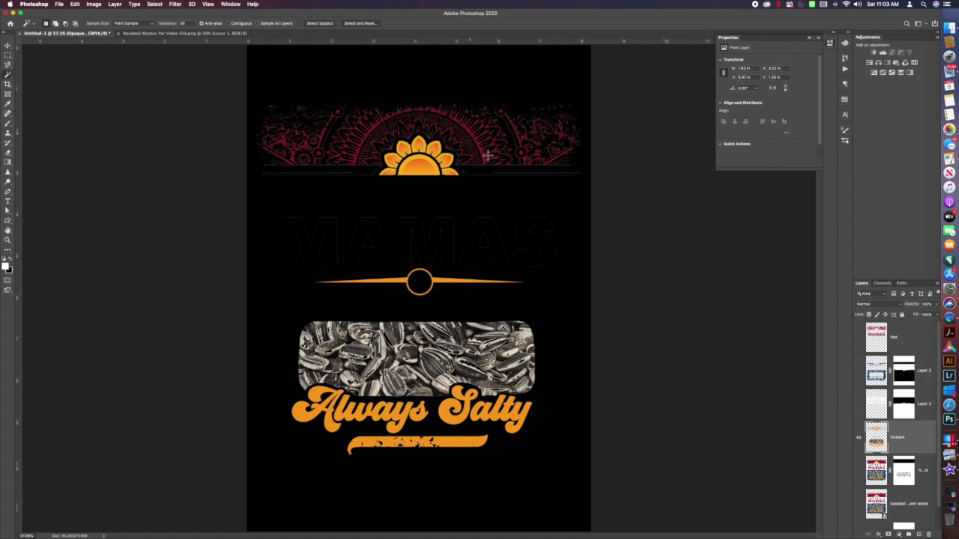
- Add a layer mask to the Opaque layer, select the dark red mandala pattern with the Magic Wand, and fill it with black
{"action": "left_click", "coordinate": [889, 534]}
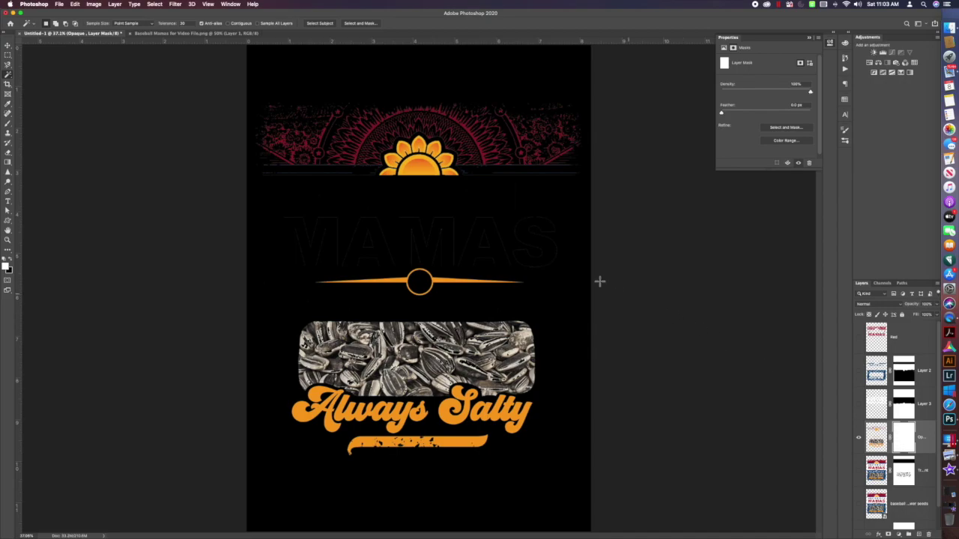
{"action": "left_click", "coordinate": [363, 141]}
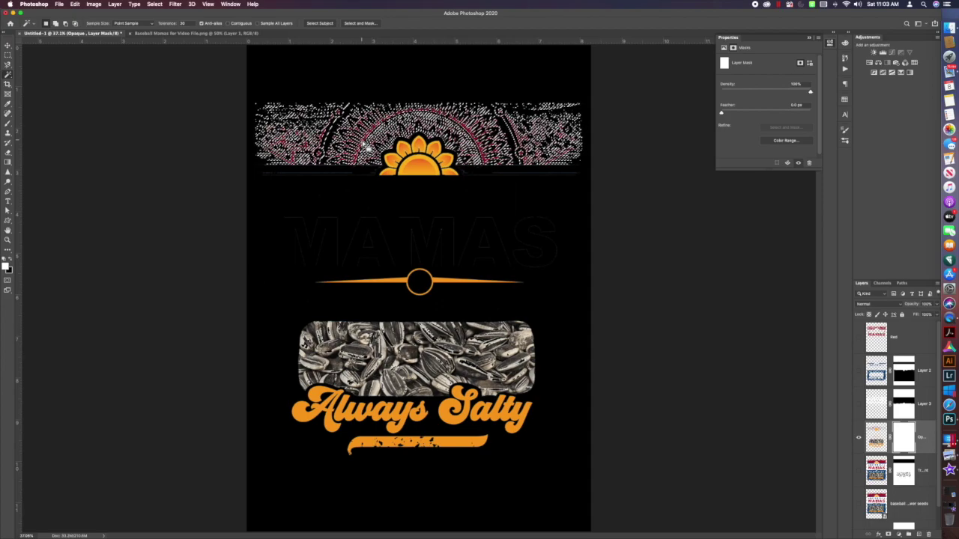
{"action": "key", "text": "shift+BackSpace"}
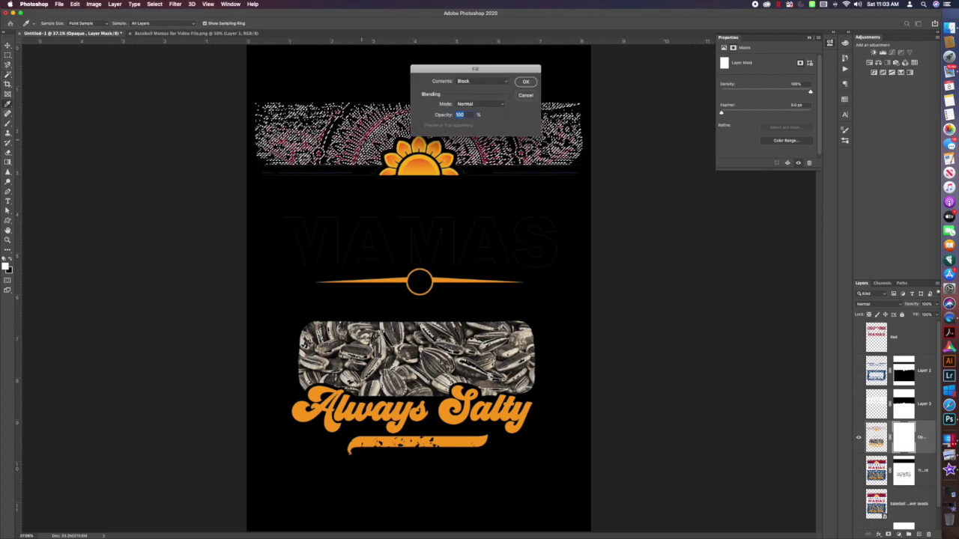
{"action": "left_click", "coordinate": [527, 84]}
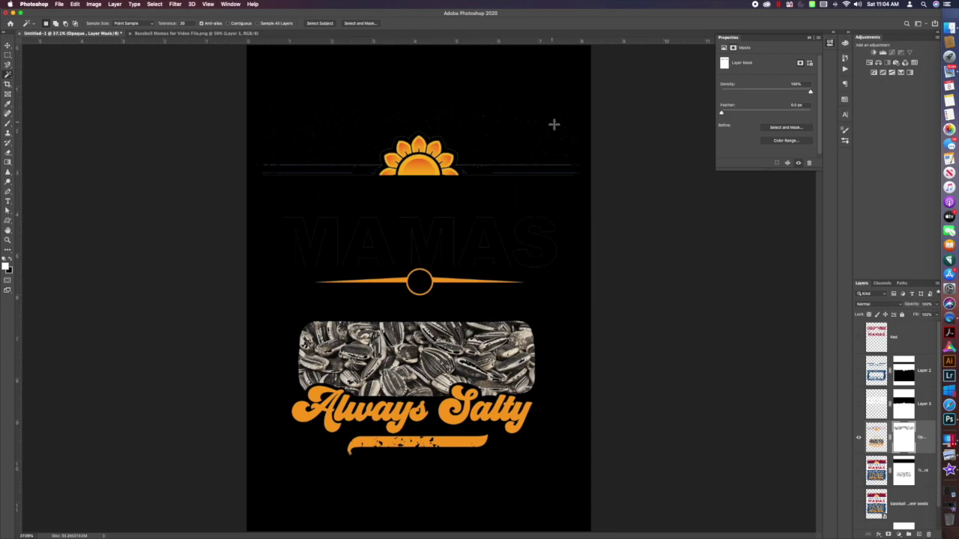
- Inspect the area around the sunflower up close for leftover pixels, and check the Opaque layer together with the white layer
{"action": "left_click", "coordinate": [7, 241]}
{"action": "left_click_drag", "start_coordinate": [427, 168], "coordinate": [426, 165]}
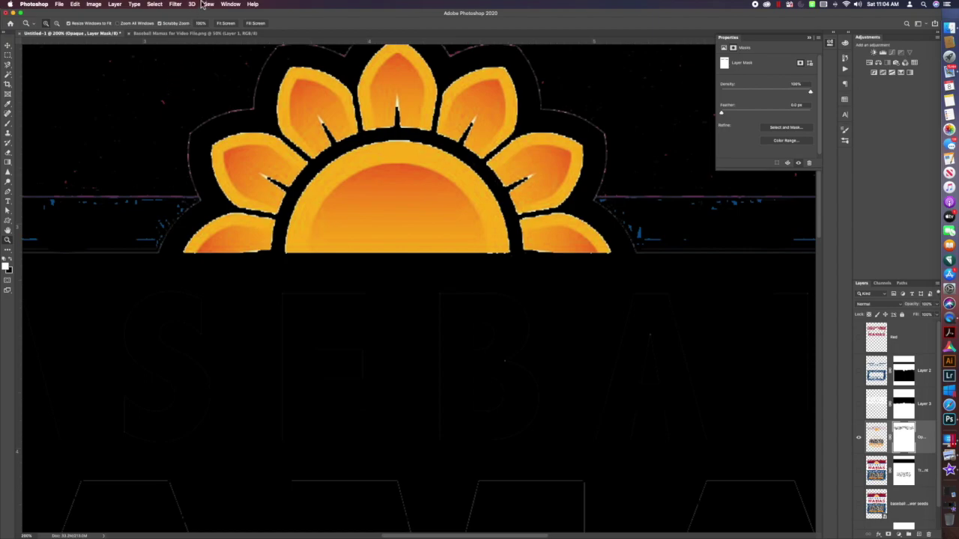
{"action": "left_click", "coordinate": [231, 25]}
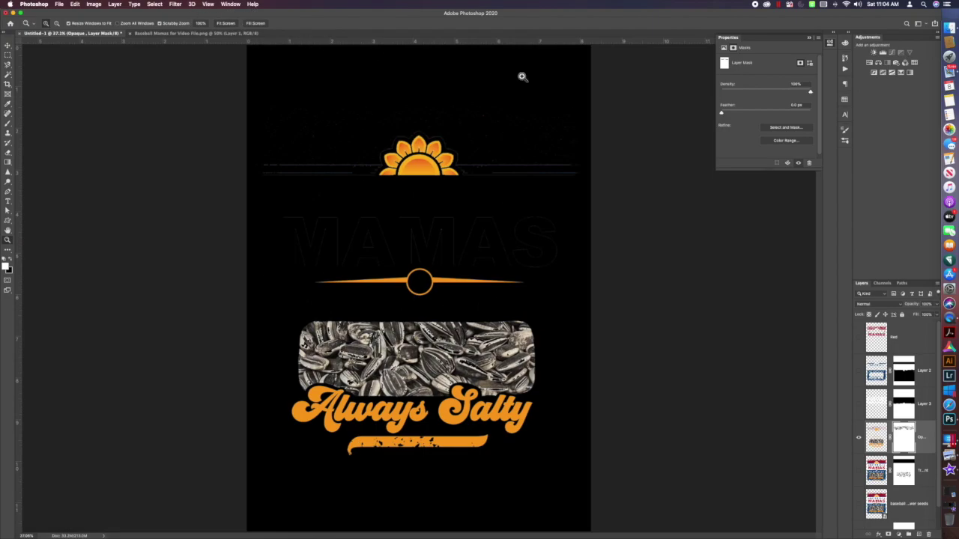
{"action": "left_click", "coordinate": [860, 405]}
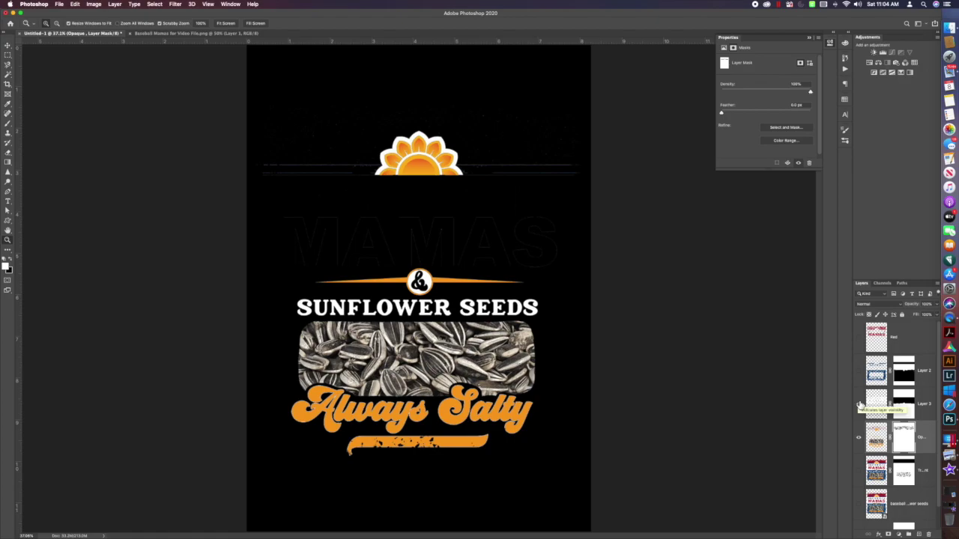
- Show the blue and Red layers, and mask the seeds' black areas out of the Opaque layer with the Magic Wand and a black fill
{"action": "left_click", "coordinate": [860, 374]}
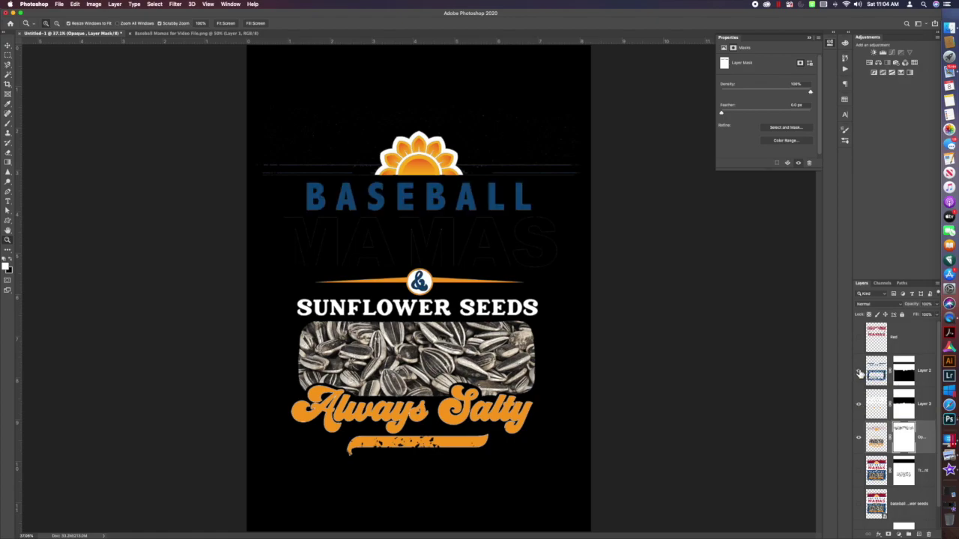
{"action": "left_click", "coordinate": [860, 339]}
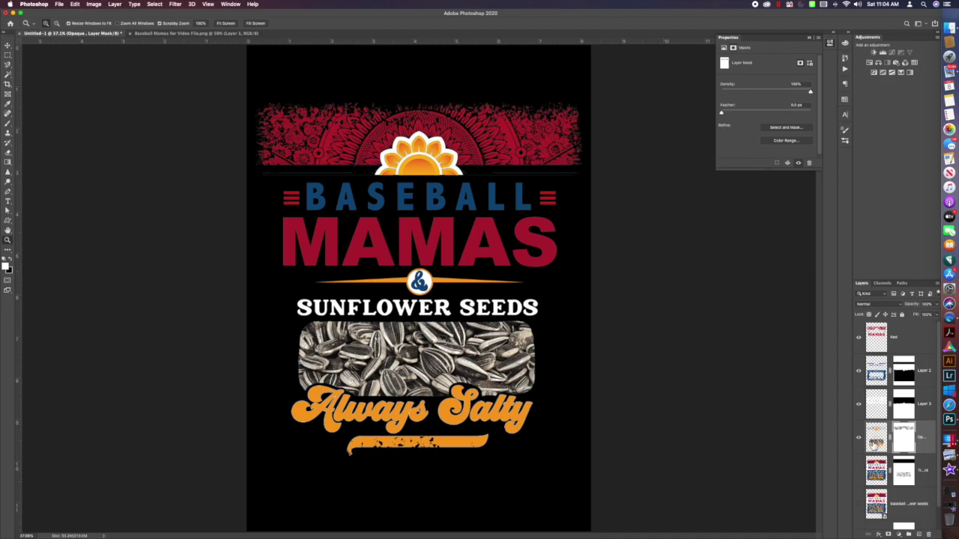
{"action": "left_click", "coordinate": [875, 440]}
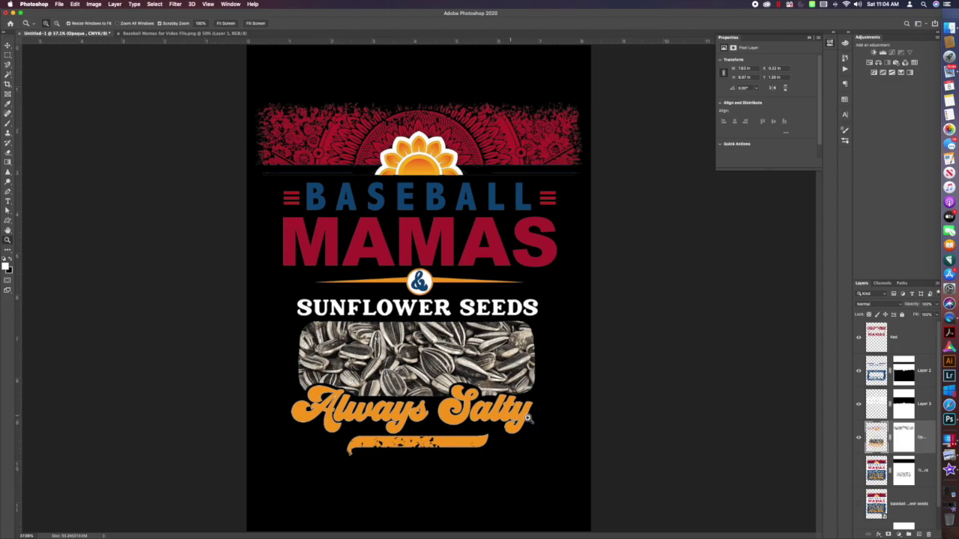
{"action": "left_click", "coordinate": [7, 74]}
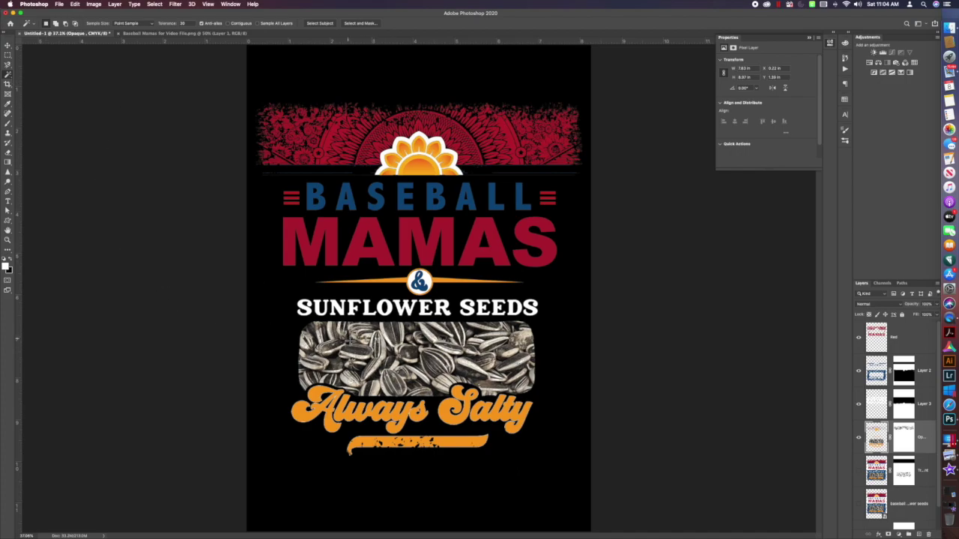
{"action": "left_click", "coordinate": [351, 340]}
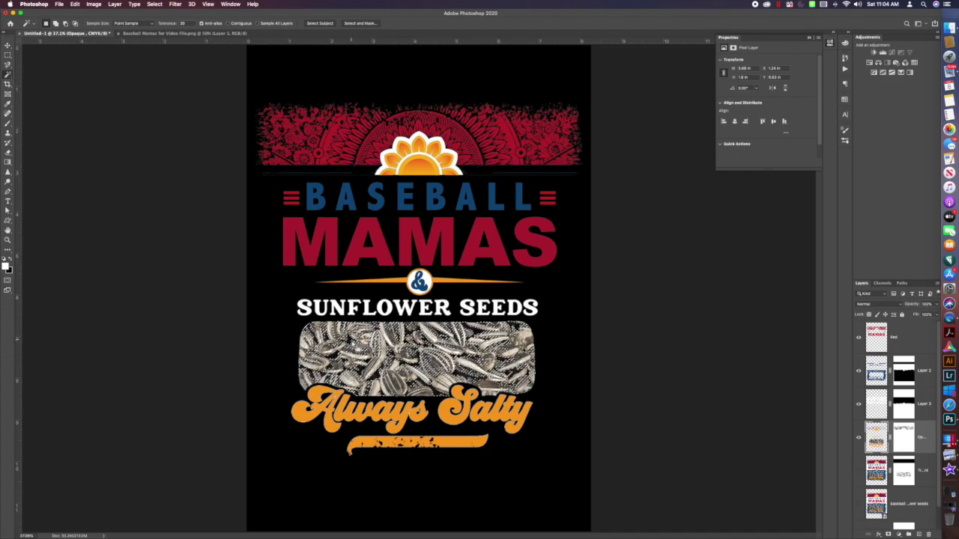
{"action": "left_click", "coordinate": [906, 439]}
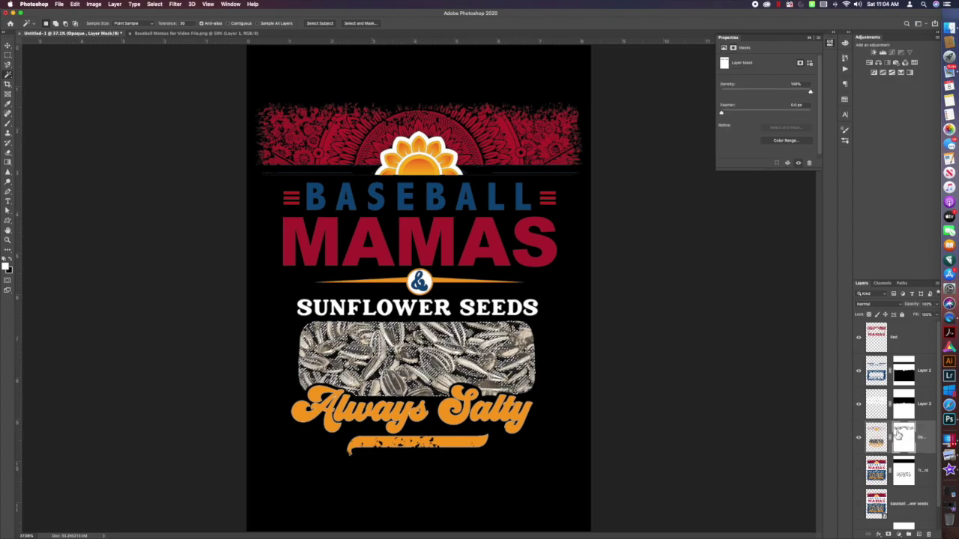
{"action": "key", "text": "shift+BackSpace"}
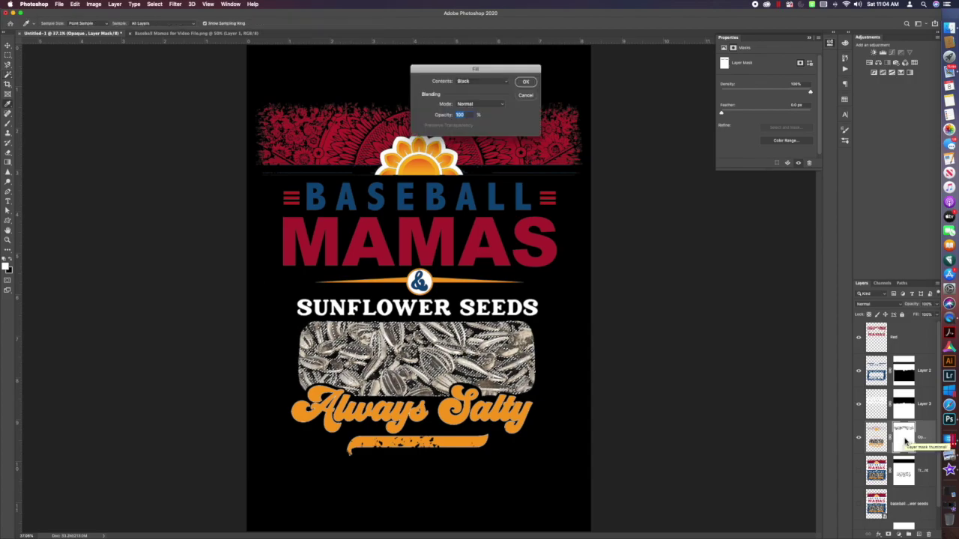
{"action": "left_click", "coordinate": [525, 82]}
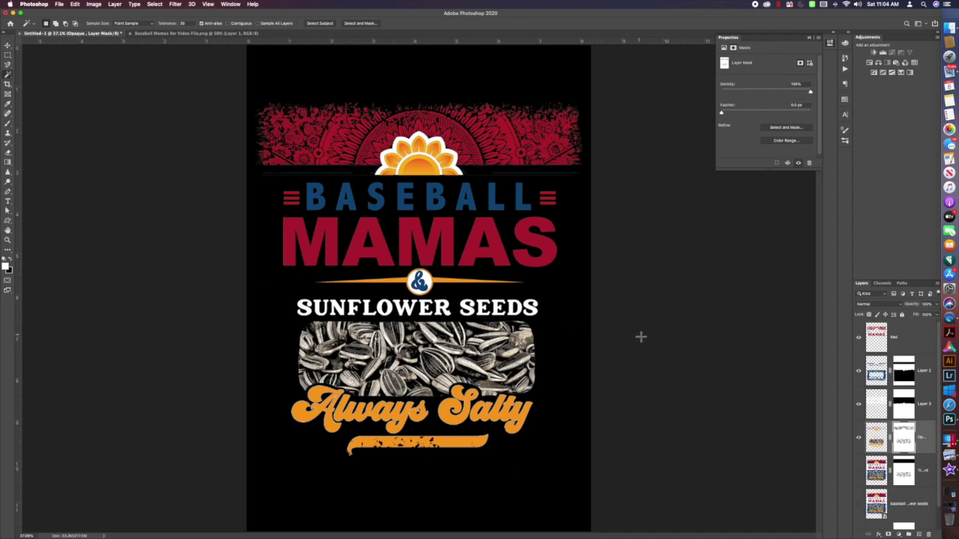
- Show the semi-transparent artwork layer and hide the black background layer
{"action": "left_click", "coordinate": [860, 471]}
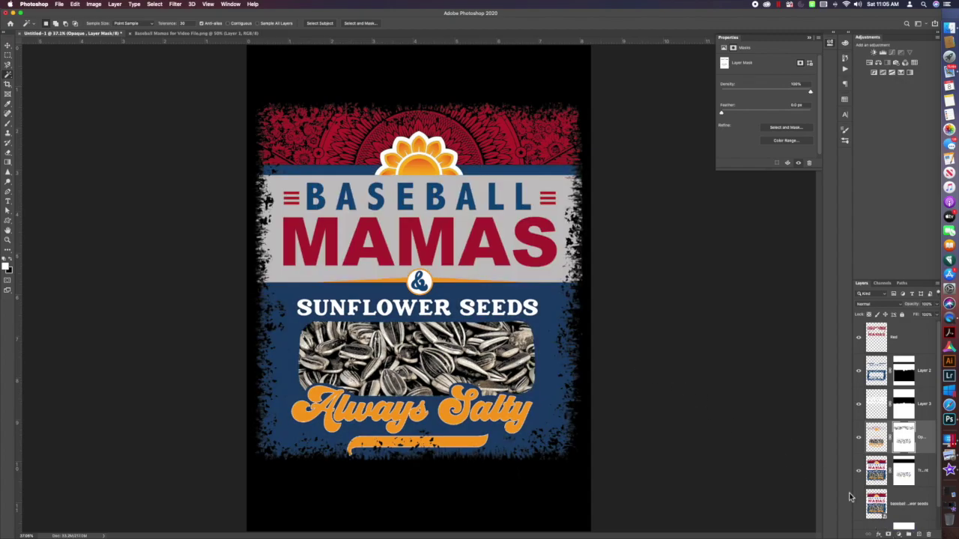
{"action": "scroll", "coordinate": [901, 494], "scroll_direction": "down", "scroll_amount": 2}
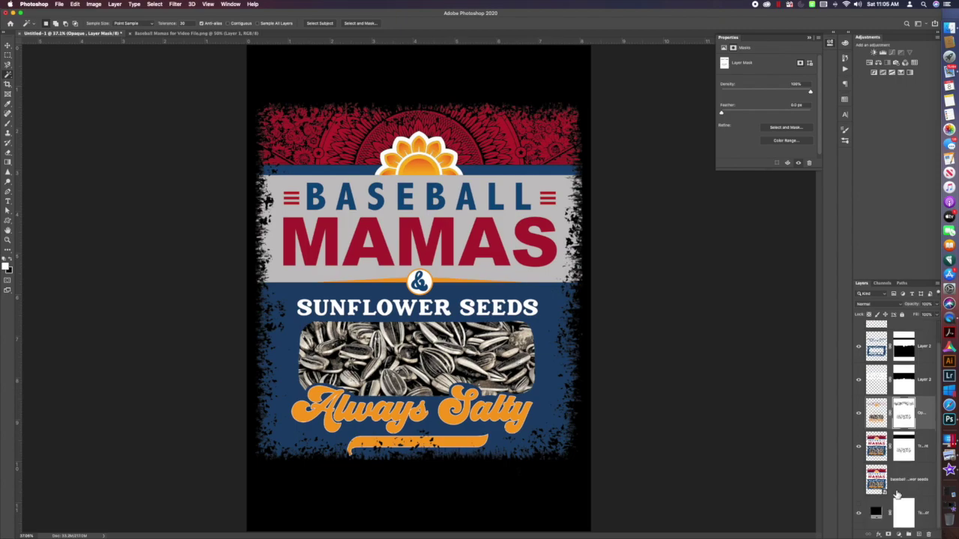
{"action": "left_click", "coordinate": [860, 514]}
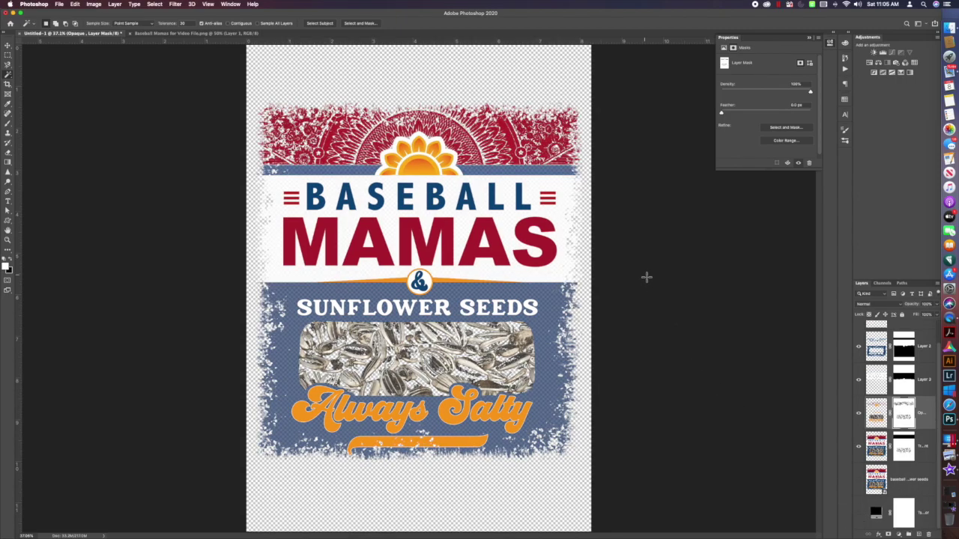
- Check the sunflower seed area up close, and merge all visible artwork layers into one
{"action": "left_click", "coordinate": [7, 241]}
{"action": "left_click", "coordinate": [339, 365]}
{"action": "left_click", "coordinate": [340, 365]}
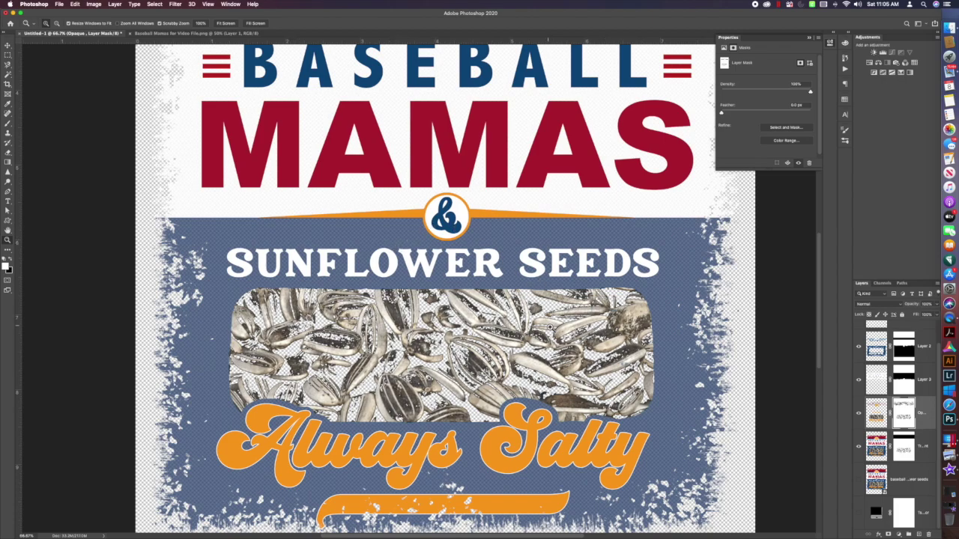
{"action": "scroll", "coordinate": [545, 330], "scroll_direction": "up", "scroll_amount": 5}
{"action": "scroll", "coordinate": [545, 330], "scroll_direction": "down", "scroll_amount": 10}
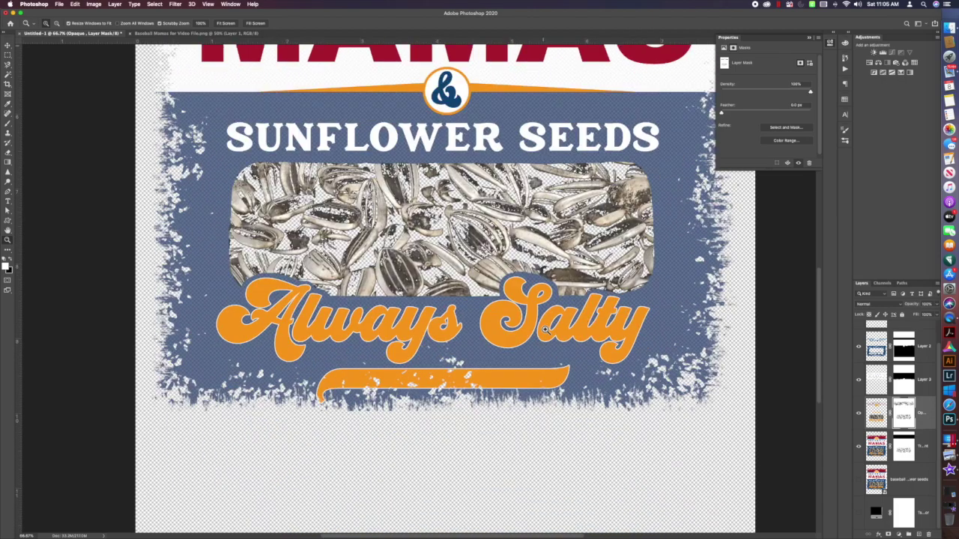
{"action": "scroll", "coordinate": [545, 330], "scroll_direction": "up", "scroll_amount": 3}
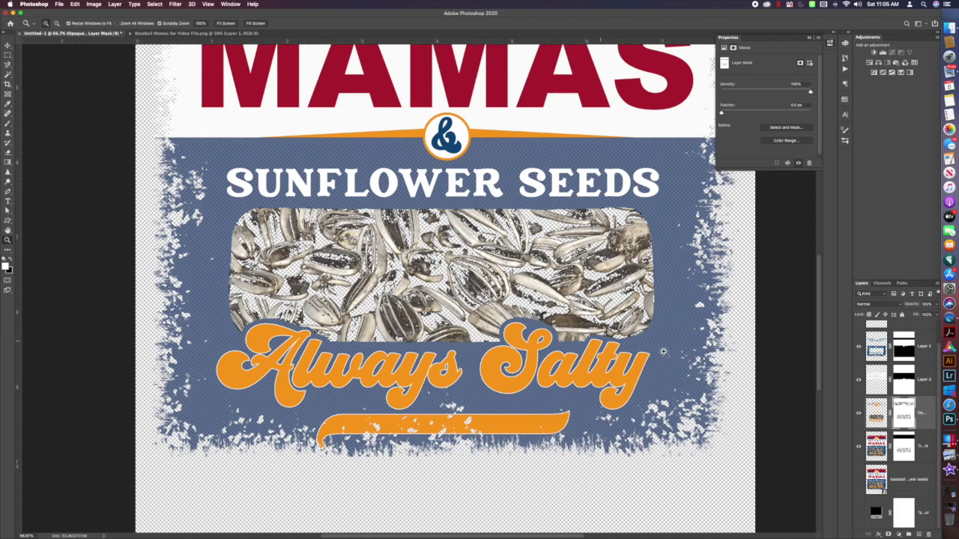
{"action": "left_click", "coordinate": [115, 4]}
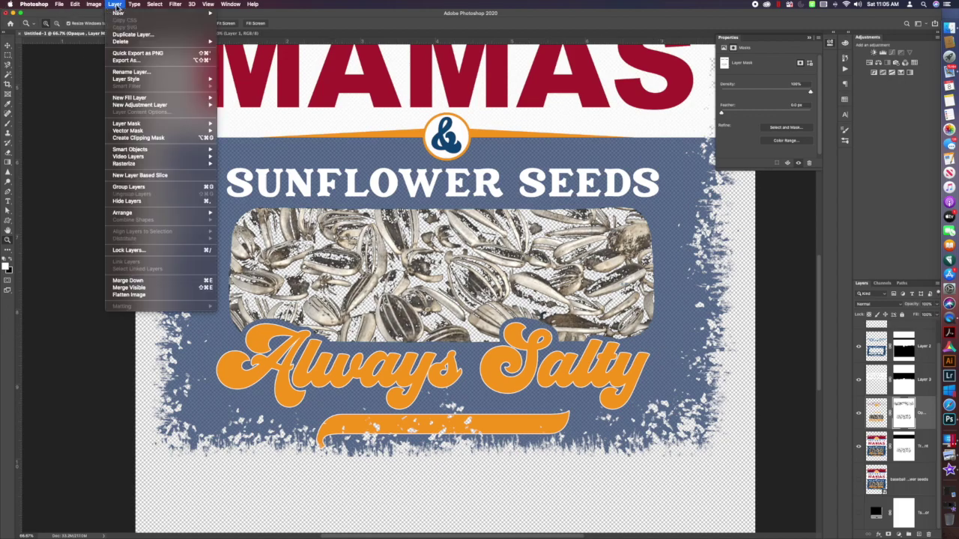
{"action": "left_click", "coordinate": [132, 290]}
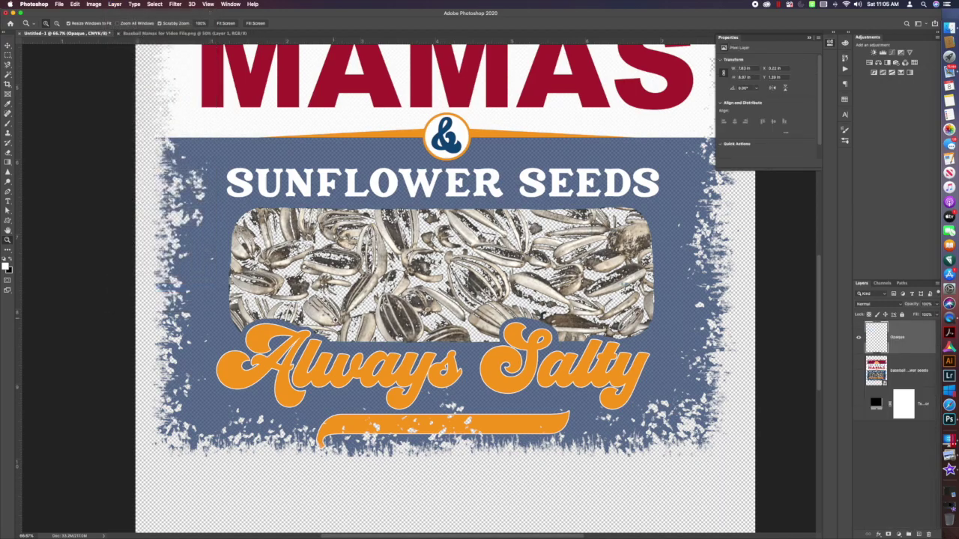
- Look over the merged artwork and find the quick PNG export option
{"action": "scroll", "coordinate": [365, 308], "scroll_direction": "up", "scroll_amount": 4}
{"action": "scroll", "coordinate": [365, 308], "scroll_direction": "down", "scroll_amount": 6}
{"action": "scroll", "coordinate": [365, 308], "scroll_direction": "up", "scroll_amount": 4}
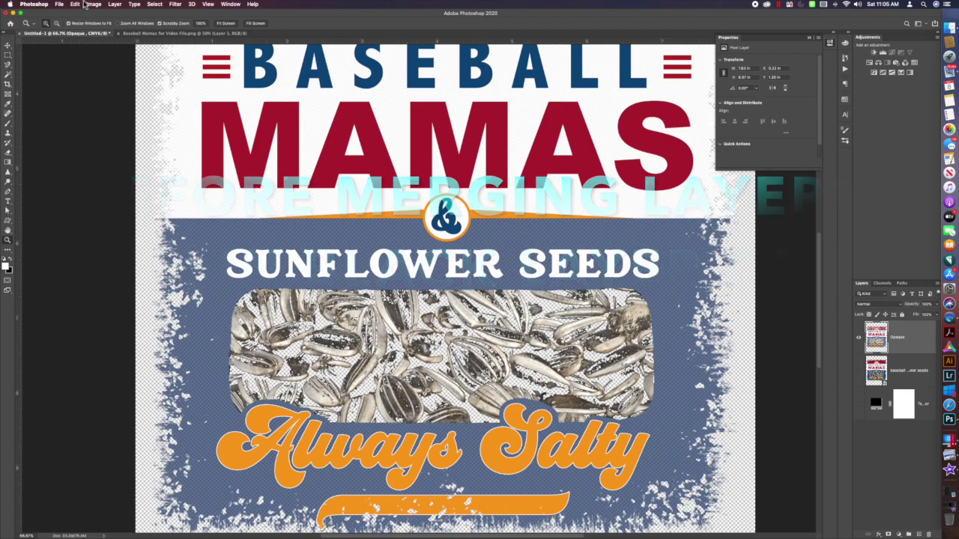
{"action": "left_click", "coordinate": [59, 5]}
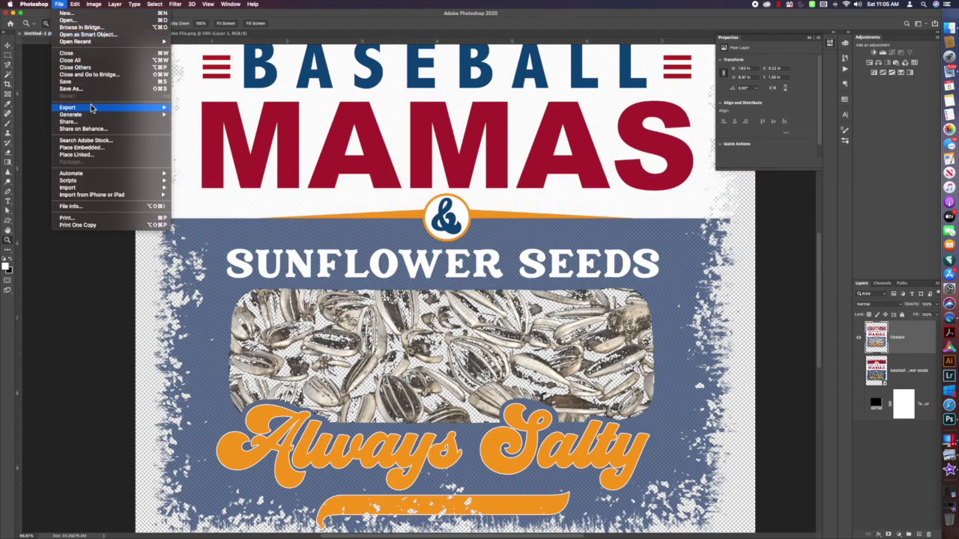
{"action": "mouse_move", "coordinate": [93, 110]}
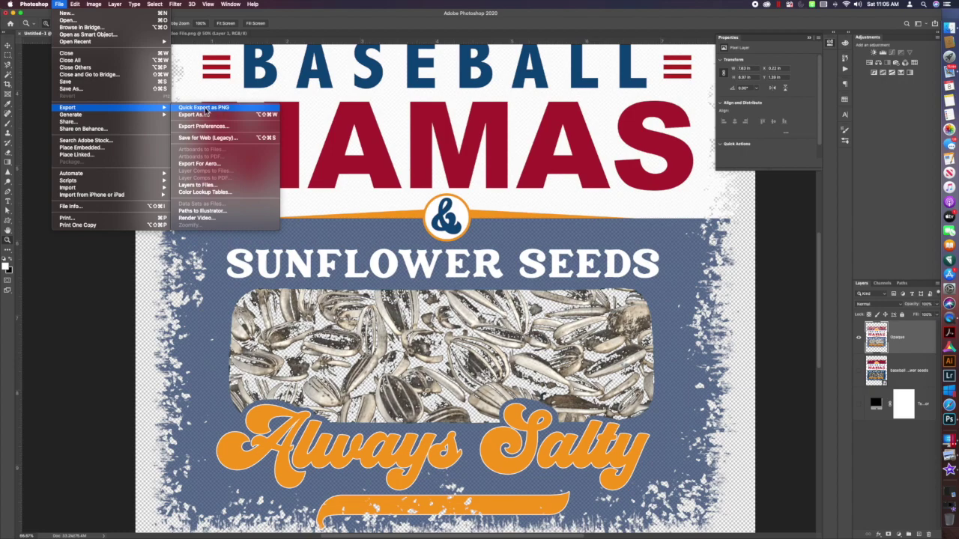
{"action": "left_click", "coordinate": [98, 317]}
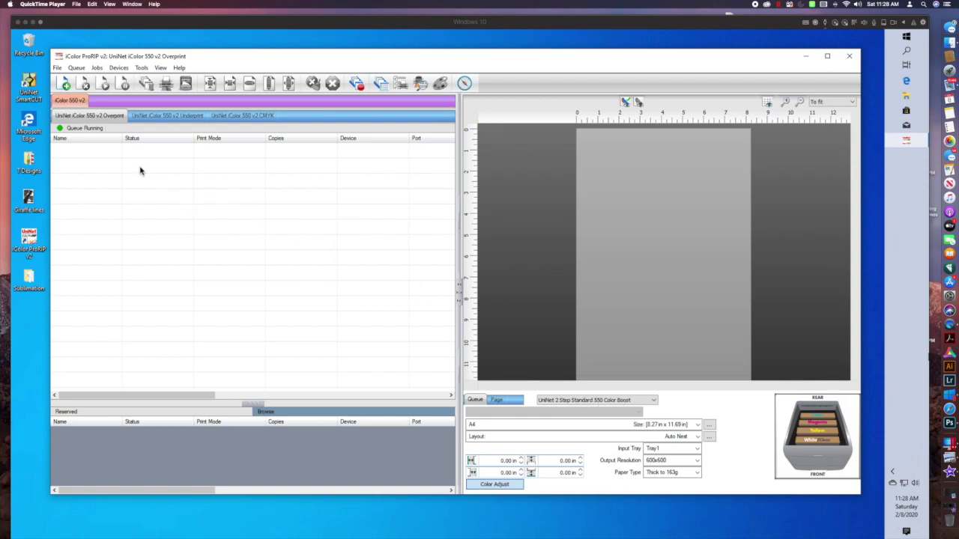
- In iColor ProRIP, add Baseball Mamas for Video File to the Overprint queue and set the job's height to 11.69 in
{"action": "left_click", "coordinate": [65, 84]}
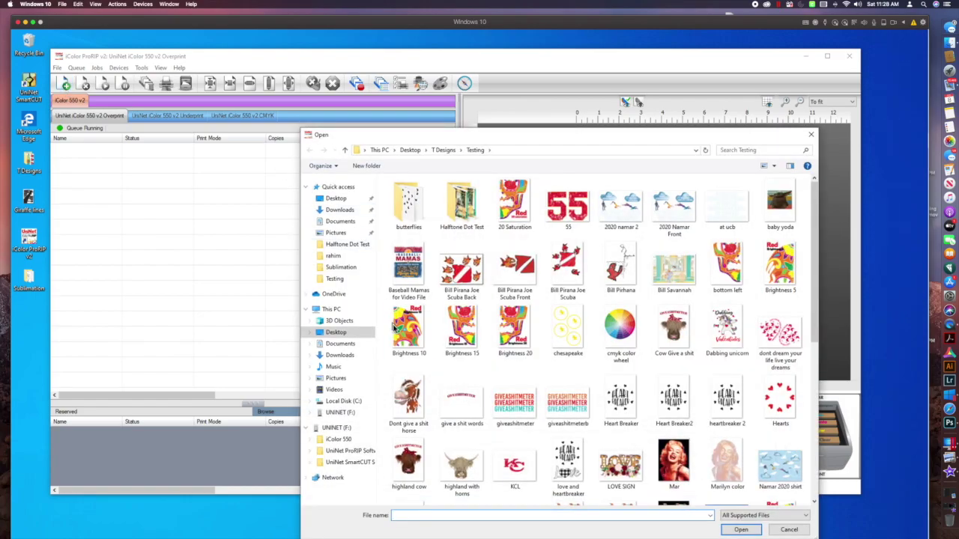
{"action": "double_click", "coordinate": [412, 274]}
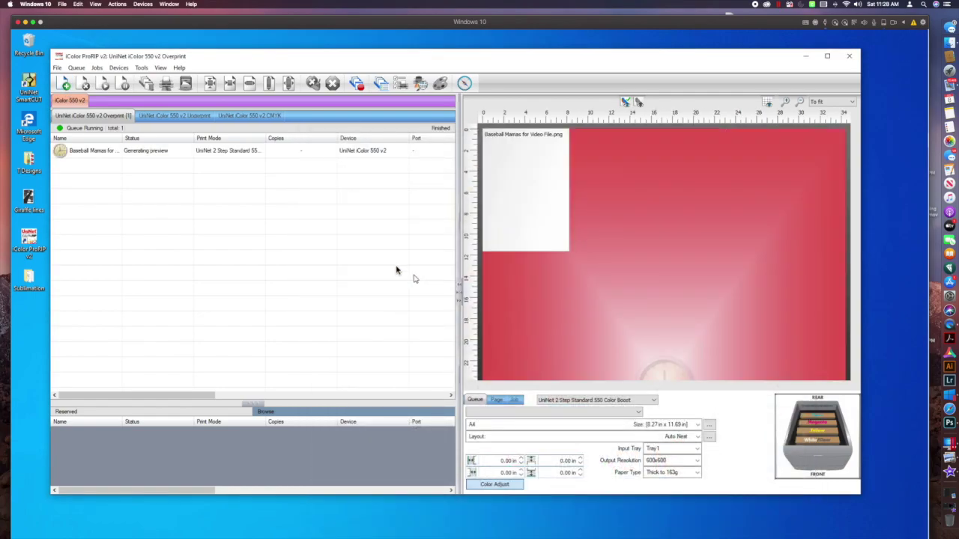
{"action": "left_click", "coordinate": [159, 155]}
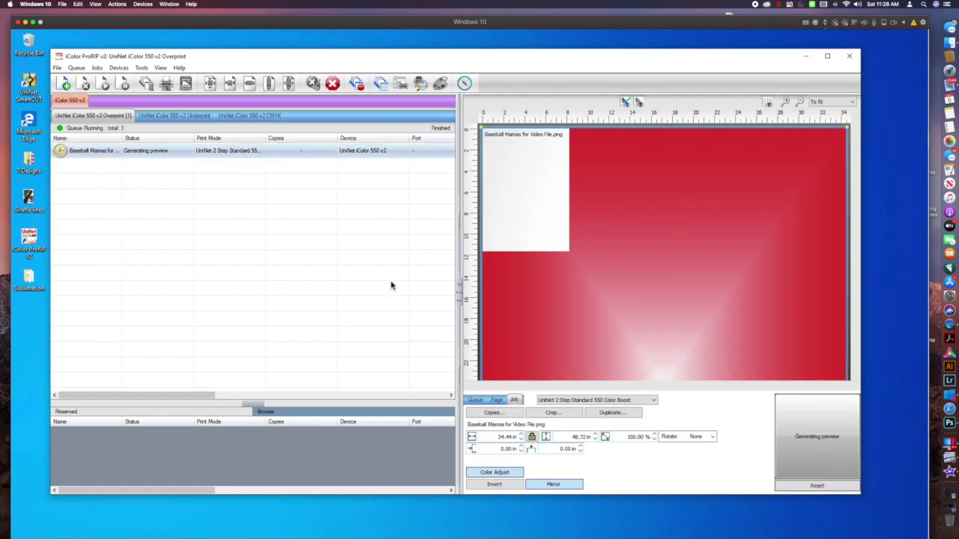
{"action": "left_click_drag", "start_coordinate": [562, 438], "coordinate": [594, 442]}
{"action": "type", "text": "11.69"}
{"action": "key", "text": "Return"}
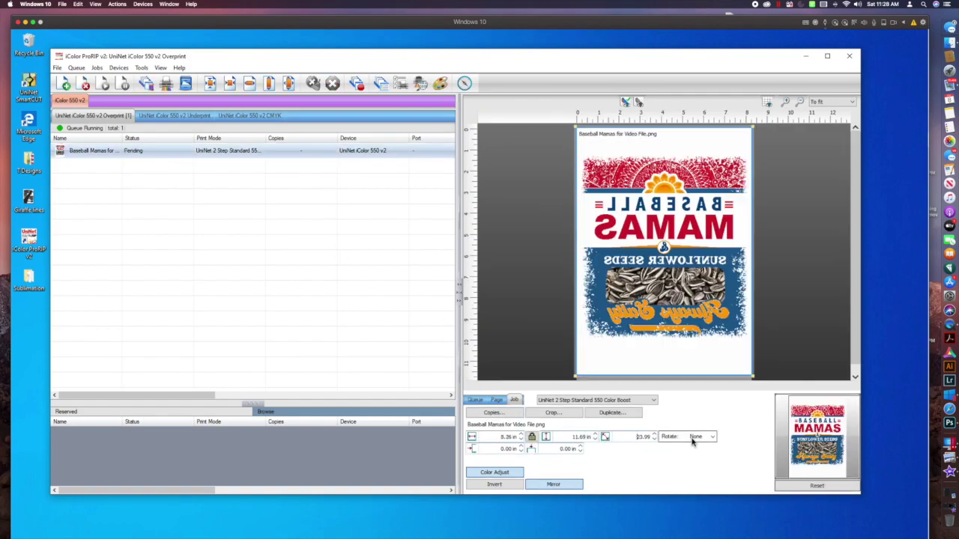
- Adjust the job's color layer to black 15 and saturation 4, and apply the color adjustments
{"action": "left_click", "coordinate": [498, 473]}
{"action": "left_click_drag", "start_coordinate": [442, 190], "coordinate": [472, 191]}
{"action": "left_click_drag", "start_coordinate": [397, 230], "coordinate": [416, 234]}
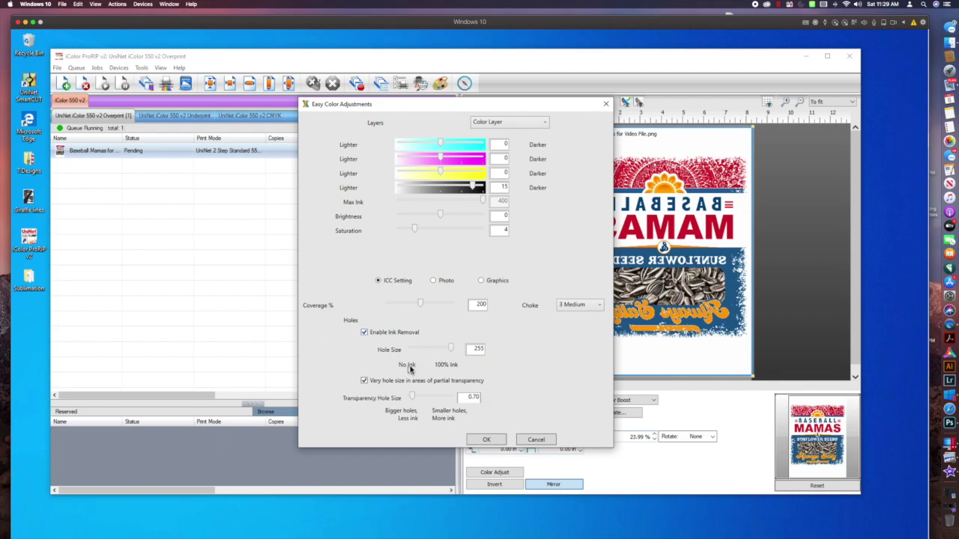
{"action": "left_click", "coordinate": [485, 441]}
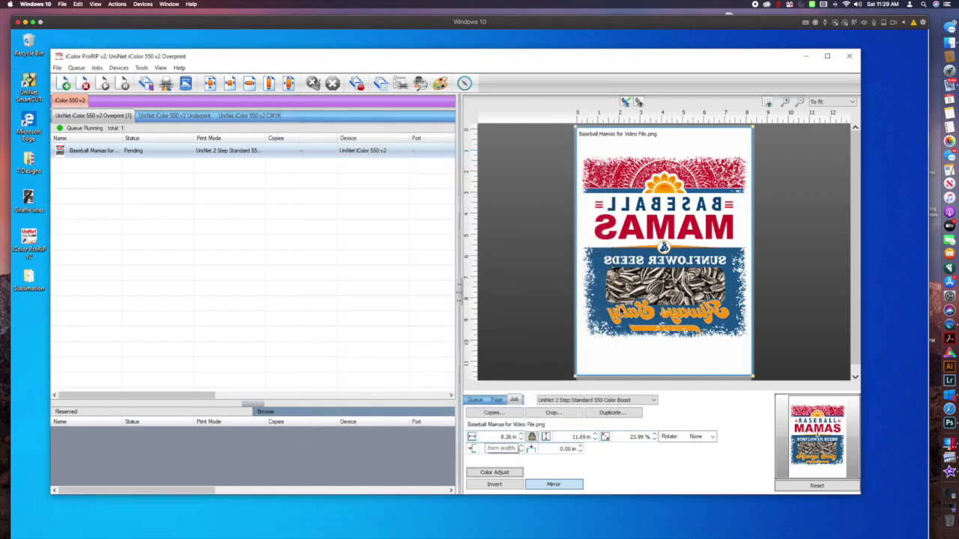
- In the job's properties, set the color layer's ink removal frequency to 28 and its angle to 67.5
{"action": "double_click", "coordinate": [659, 241]}
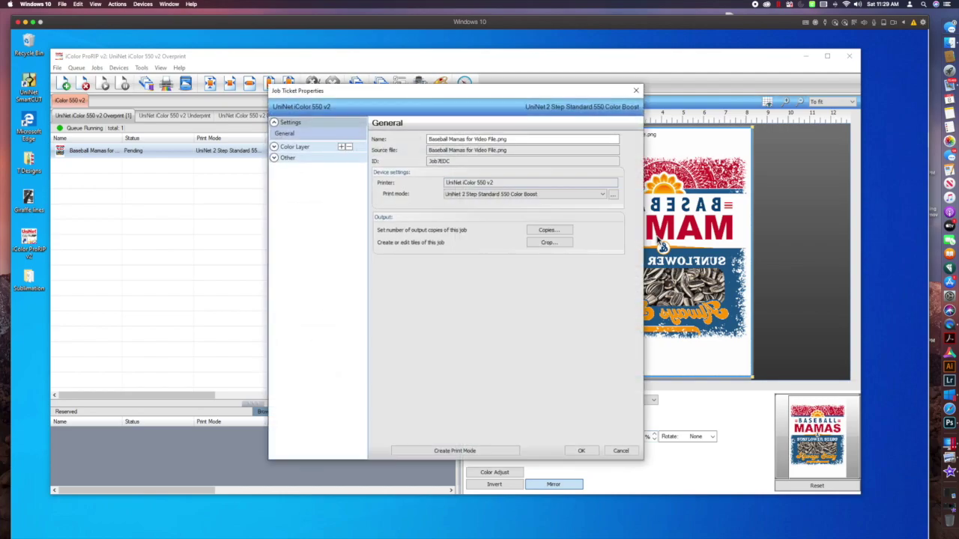
{"action": "left_click", "coordinate": [285, 147]}
{"action": "left_click", "coordinate": [291, 261]}
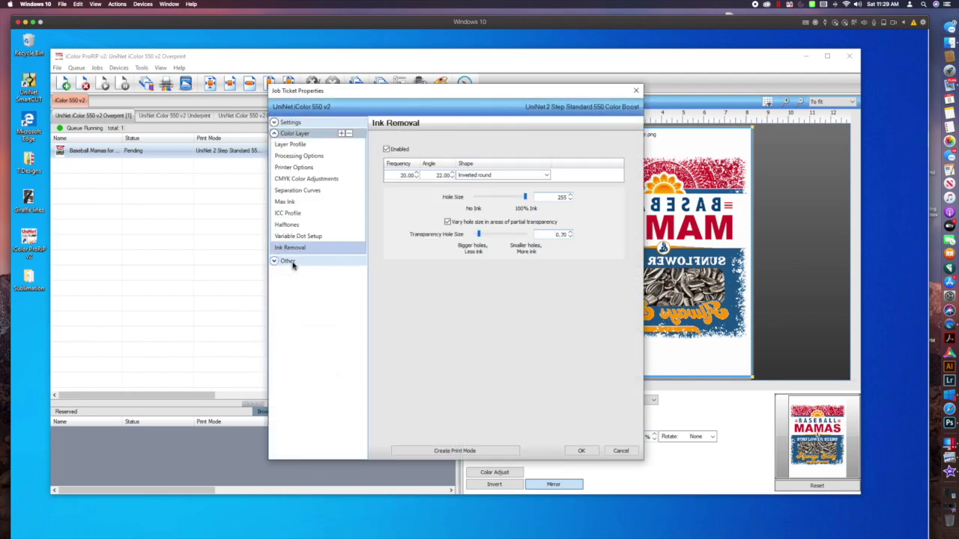
{"action": "double_click", "coordinate": [404, 174]}
{"action": "key", "text": "Tab"}
{"action": "type", "text": "68.5"}
{"action": "key", "text": "Tab"}
{"action": "left_click_drag", "start_coordinate": [434, 178], "coordinate": [477, 178]}
{"action": "type", "text": "67.5"}
{"action": "key", "text": "Tab"}
- Set the ink removal shape to Line and apply the job properties
{"action": "left_click", "coordinate": [547, 177]}
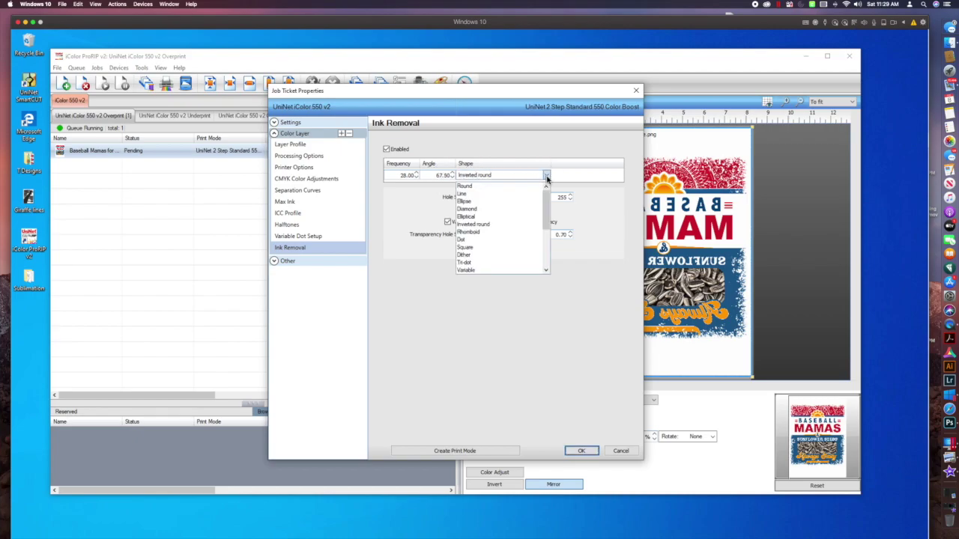
{"action": "left_click", "coordinate": [514, 193]}
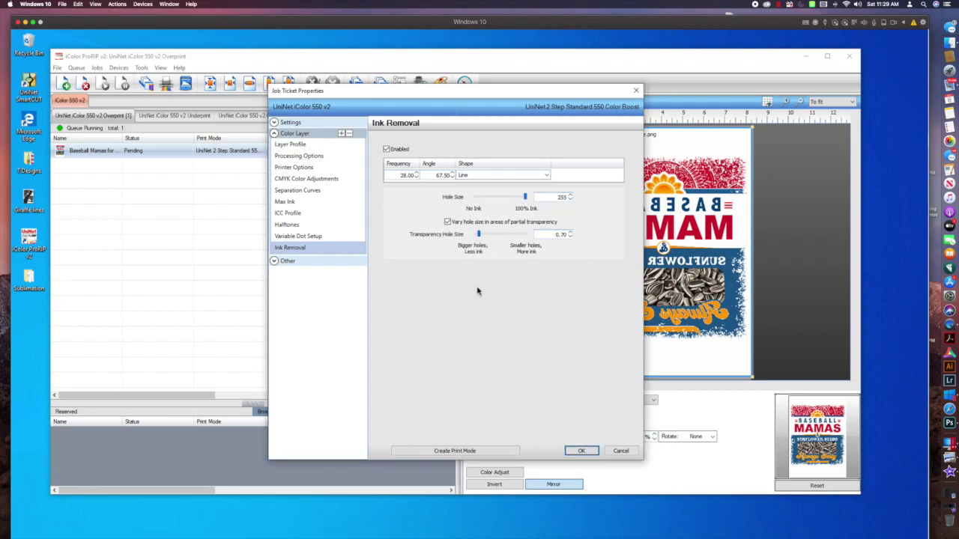
{"action": "left_click", "coordinate": [583, 451]}
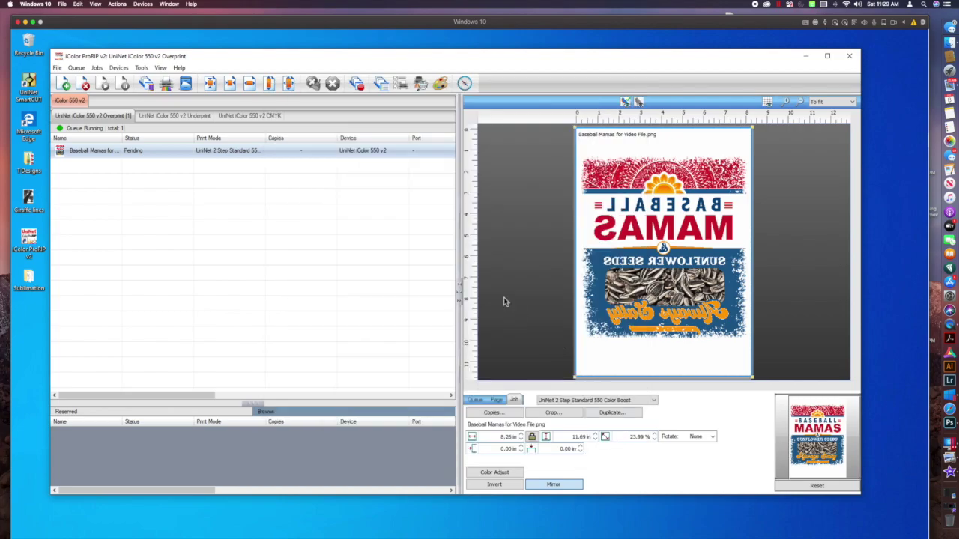
- RIP the Baseball Mamas job without printing it and open its raw data view
{"action": "right_click", "coordinate": [227, 153]}
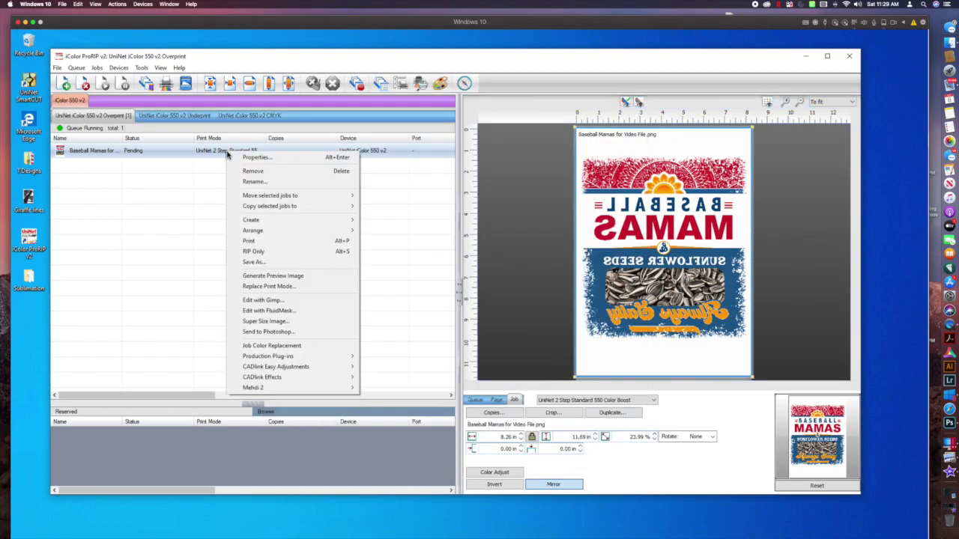
{"action": "left_click", "coordinate": [248, 253]}
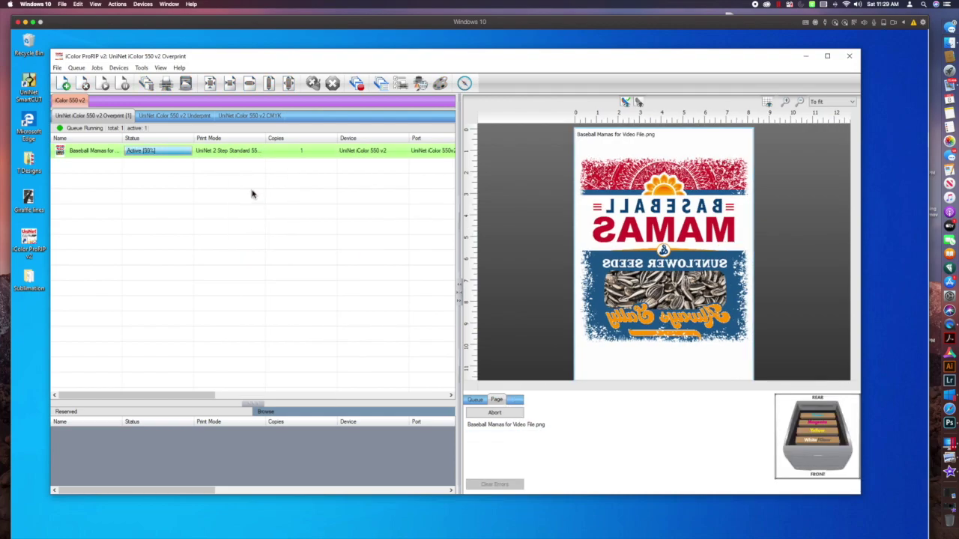
{"action": "right_click", "coordinate": [232, 153]}
{"action": "left_click", "coordinate": [264, 265]}
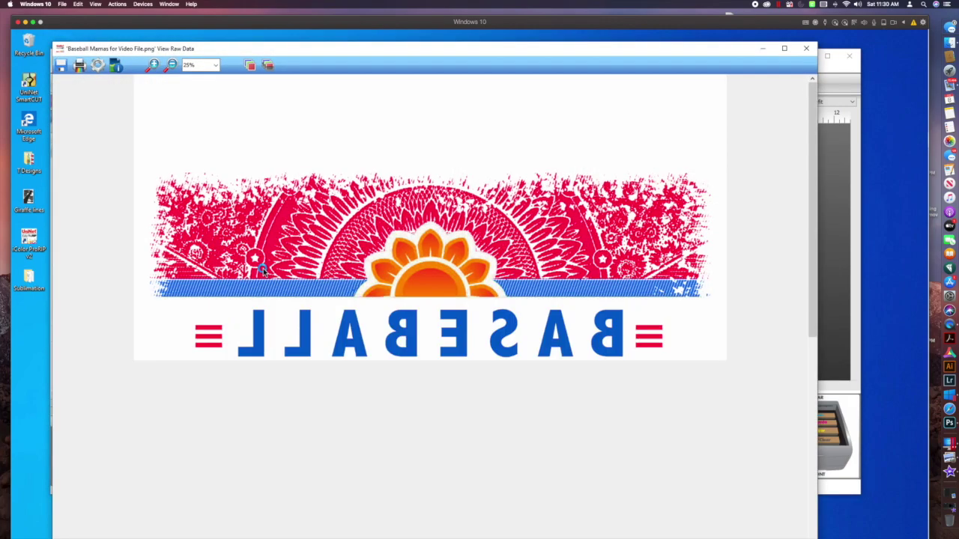
- Inspect the line pattern throughout the RIPped artwork, check the white layer separately, and close the raw data view
{"action": "scroll", "coordinate": [263, 272], "scroll_direction": "down", "scroll_amount": 10}
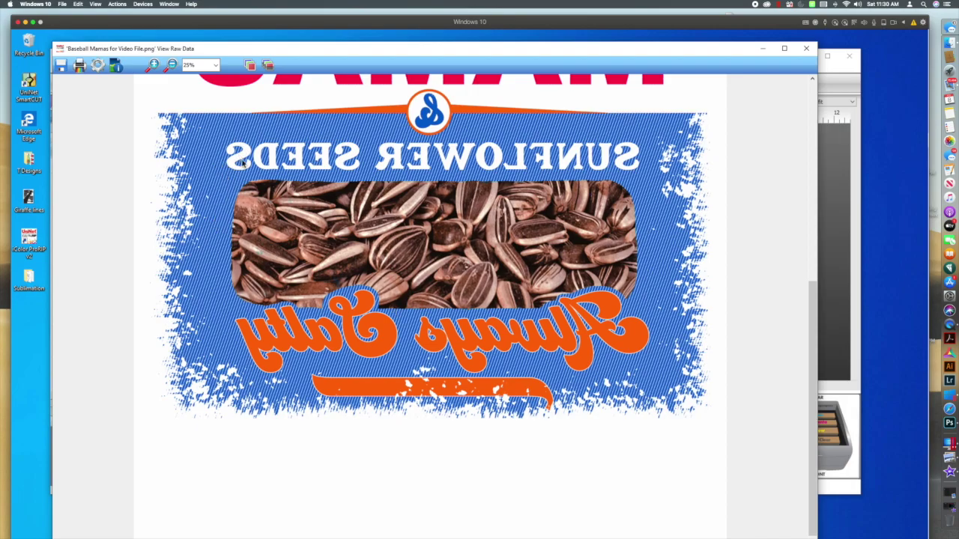
{"action": "scroll", "coordinate": [367, 220], "scroll_direction": "up", "scroll_amount": 10}
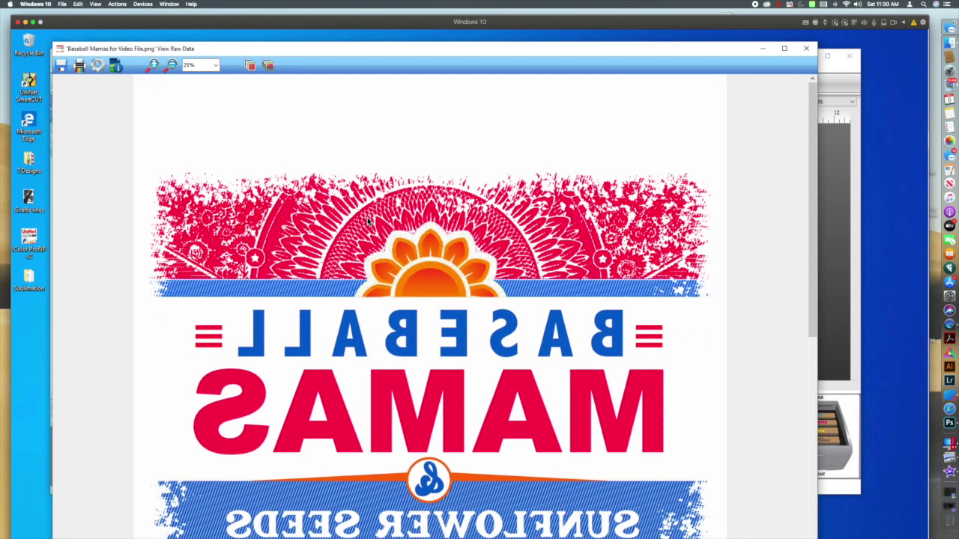
{"action": "scroll", "coordinate": [374, 216], "scroll_direction": "down", "scroll_amount": 3}
{"action": "scroll", "coordinate": [370, 215], "scroll_direction": "up", "scroll_amount": 3}
{"action": "scroll", "coordinate": [303, 243], "scroll_direction": "down", "scroll_amount": 3}
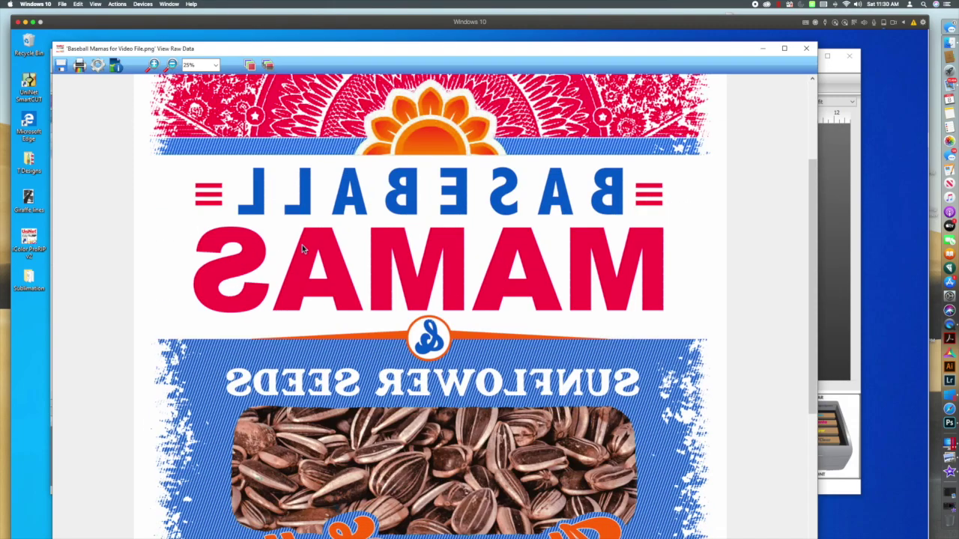
{"action": "left_click", "coordinate": [267, 66]}
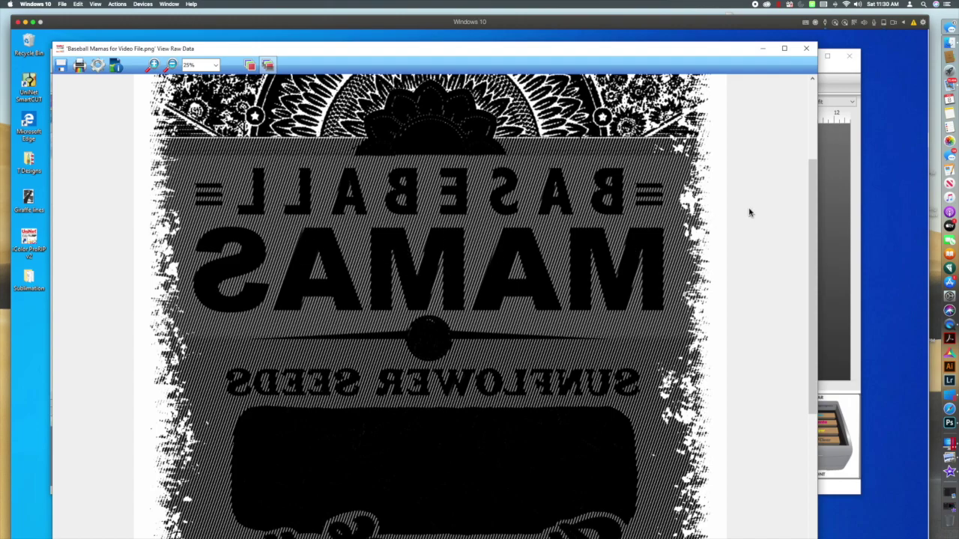
{"action": "left_click", "coordinate": [806, 48]}
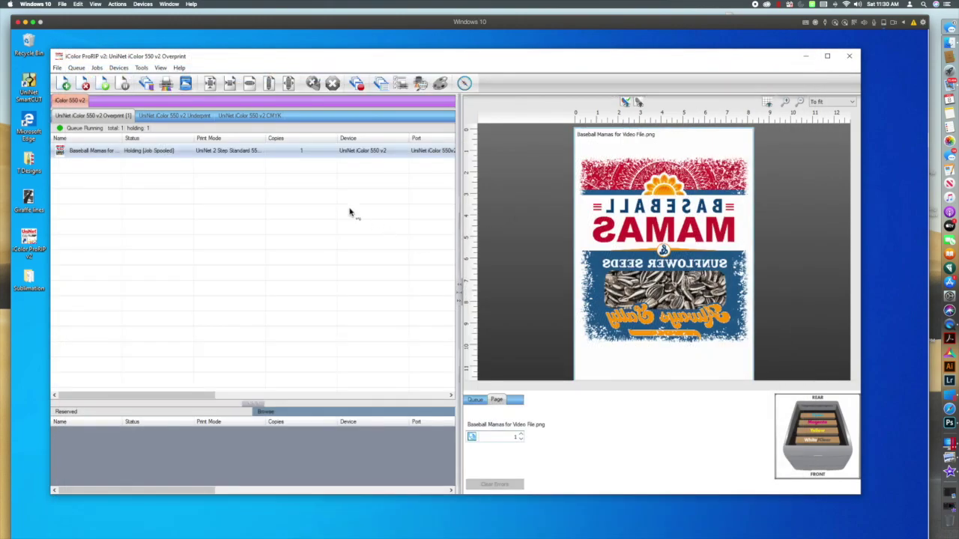